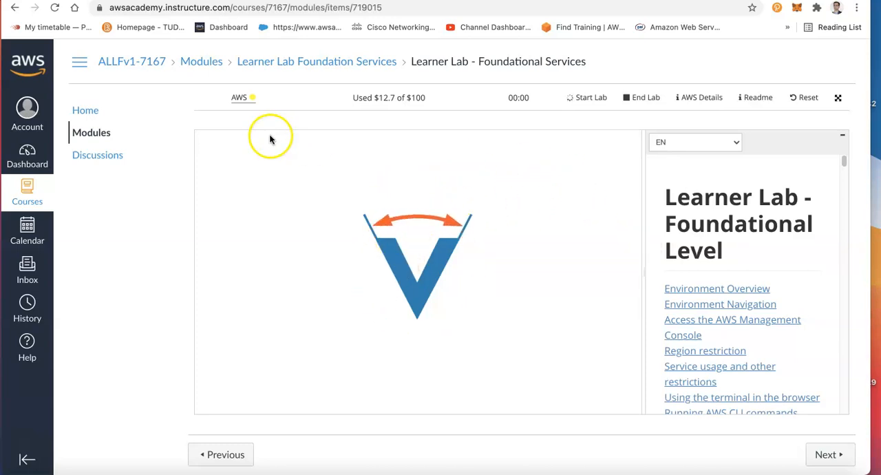
pyautogui.click(629, 471)
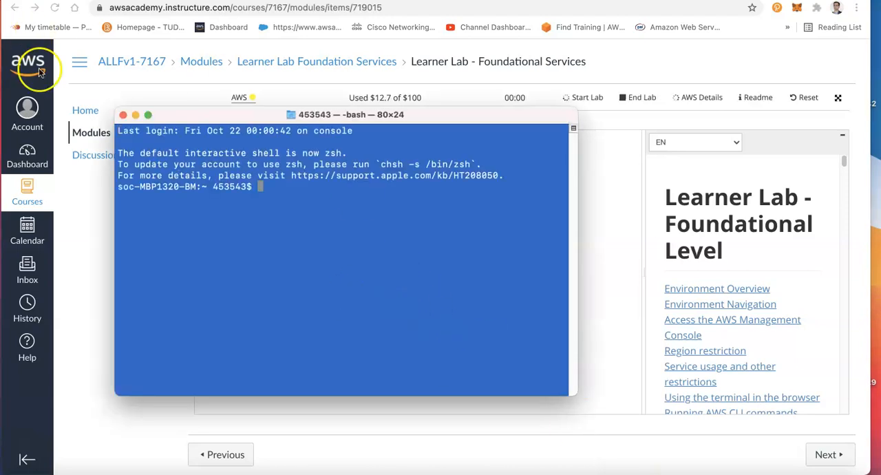
pyautogui.click(122, 114)
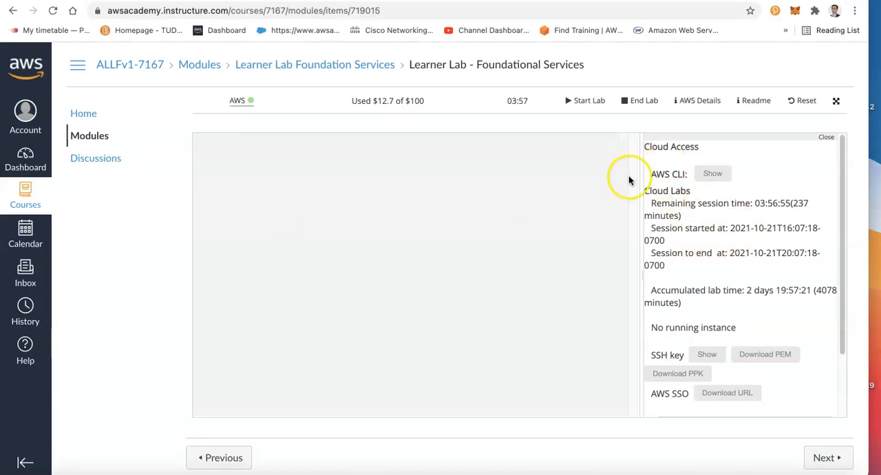
# Open the AWS Management Console from the learner lab and go to the VPC service
pyautogui.click(238, 102)
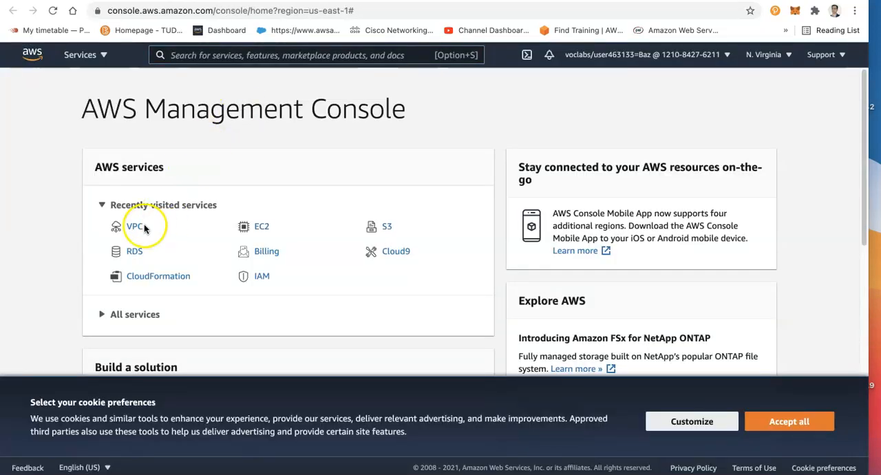
pyautogui.click(136, 226)
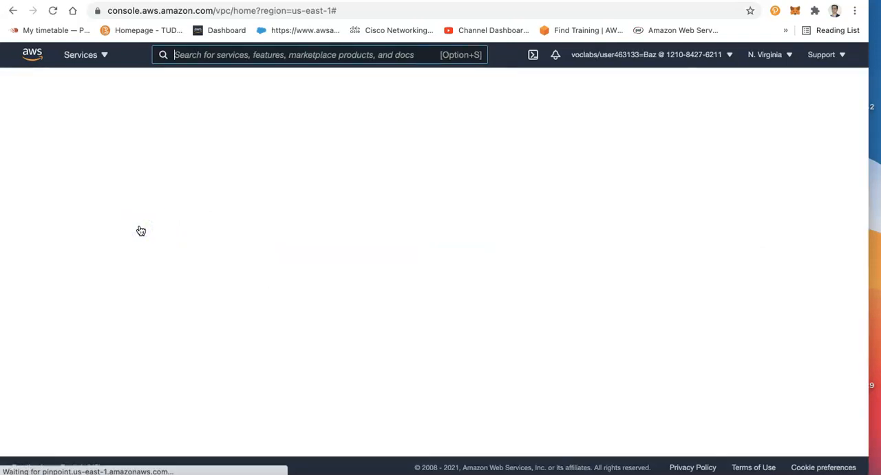
pyautogui.click(120, 110)
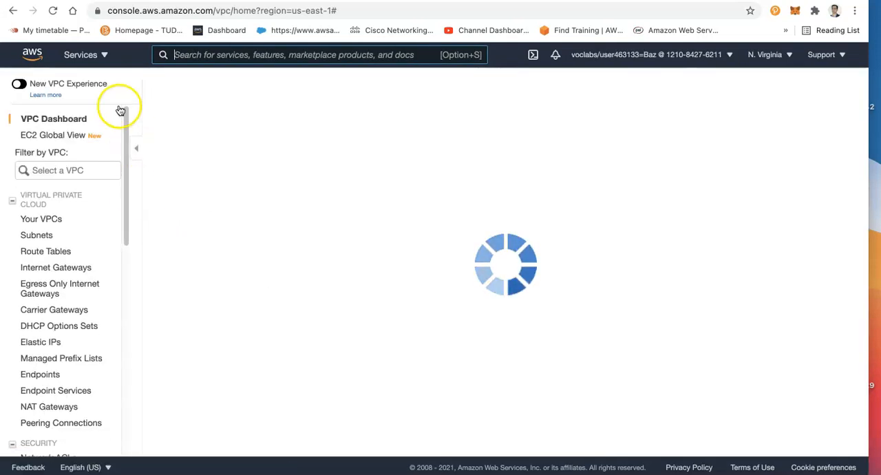
# Allocate an Elastic IP address from Amazon's pool of IPv4 addresses in the us-east-1 network border group
pyautogui.click(187, 472)
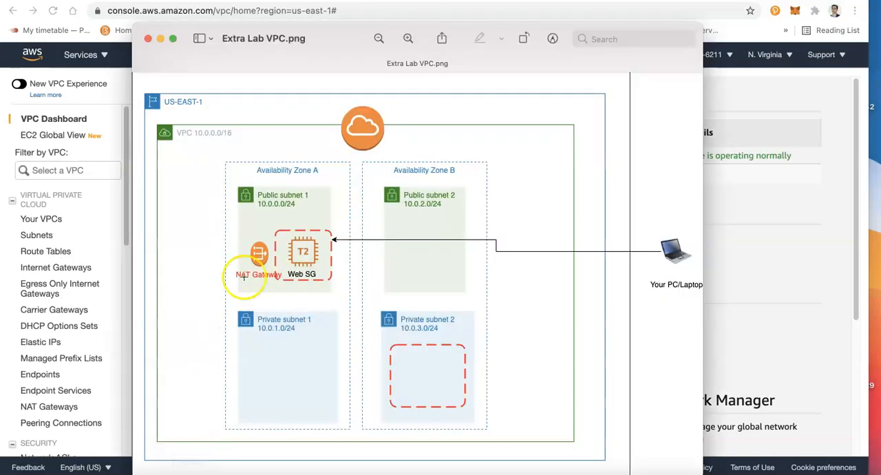
pyautogui.click(54, 288)
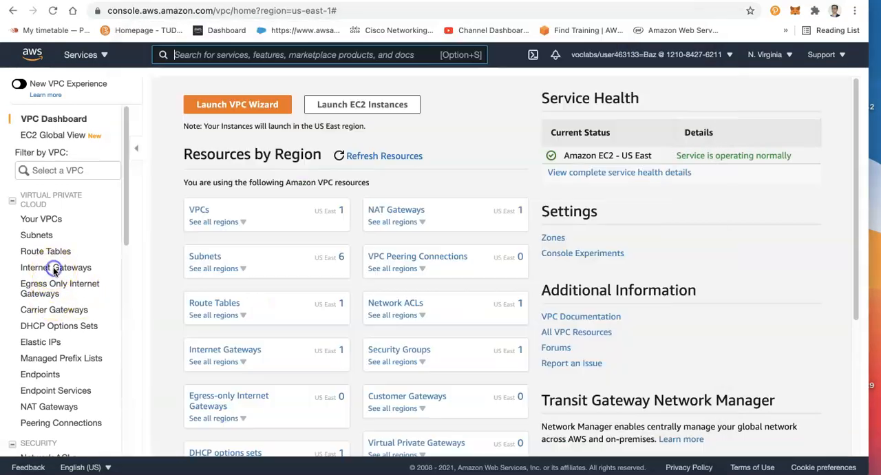
pyautogui.click(48, 342)
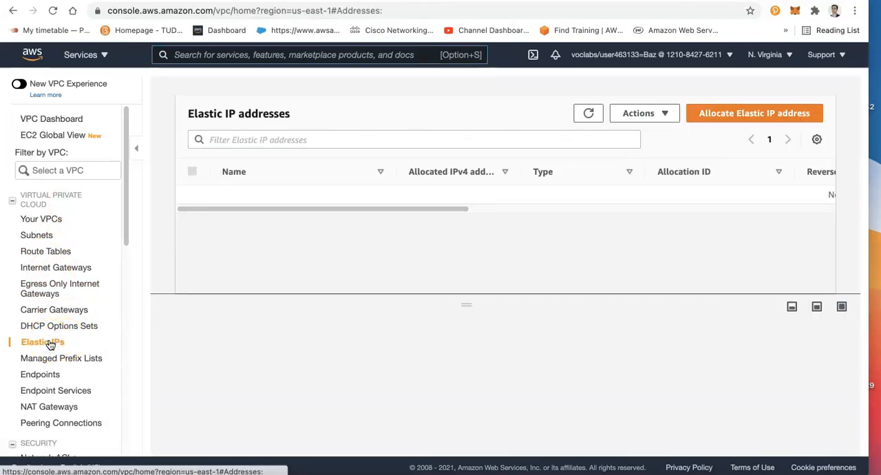
pyautogui.click(732, 114)
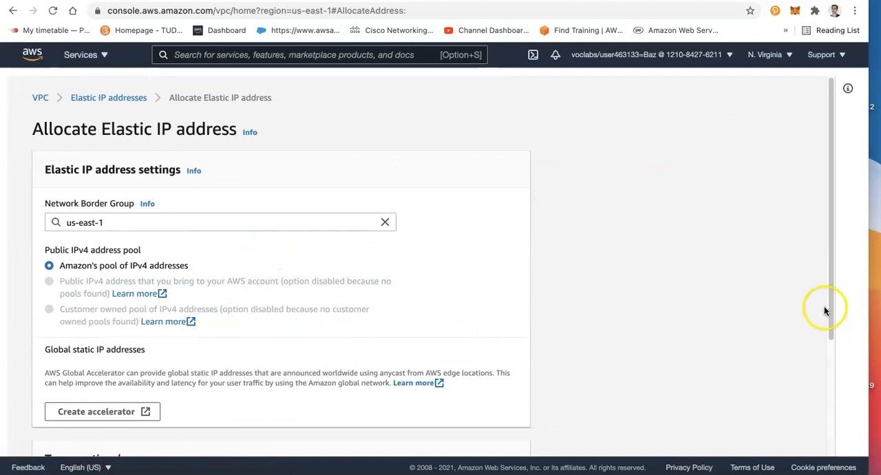
pyautogui.moveTo(831, 311); pyautogui.dragTo(849, 430)
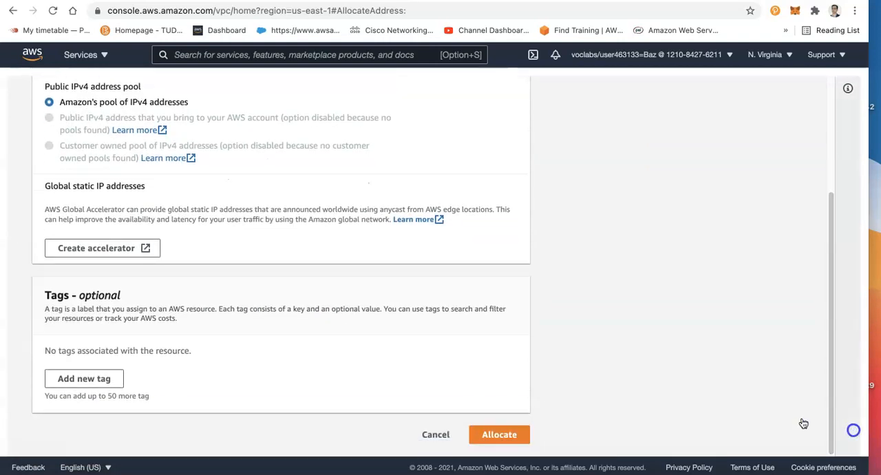
pyautogui.click(498, 436)
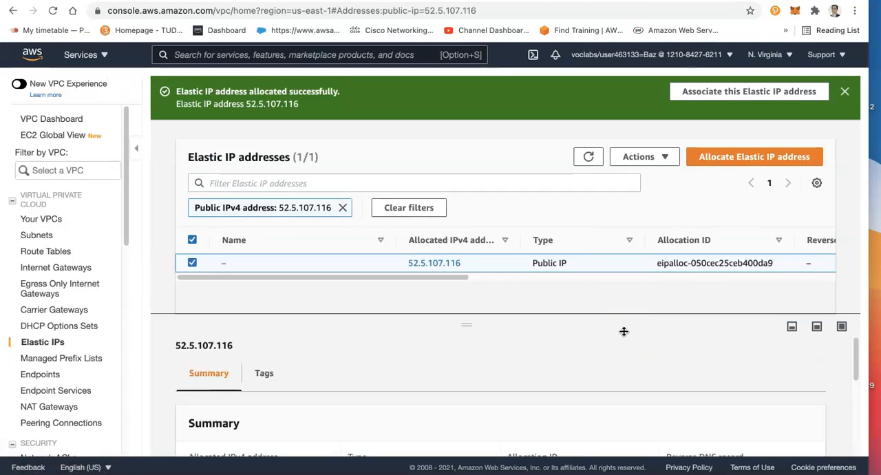
pyautogui.click(204, 246)
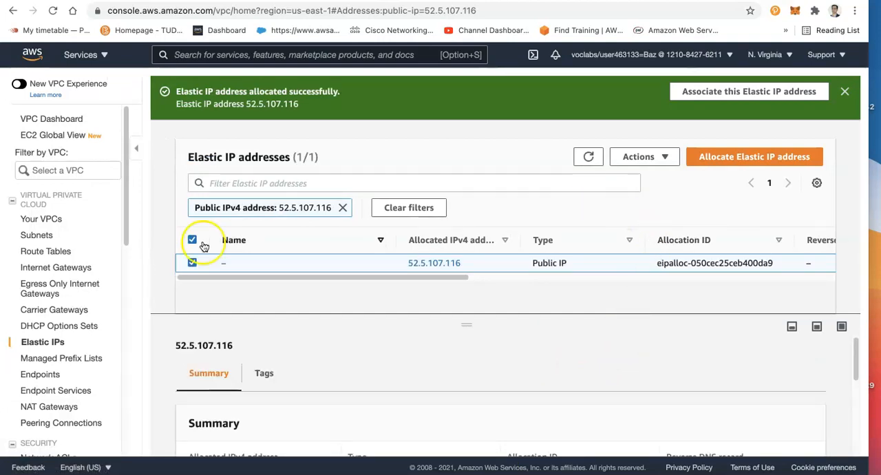
# Start the VPC wizard from the VPC dashboard with the "VPC with Public and Private Subnets" configuration
pyautogui.click(30, 123)
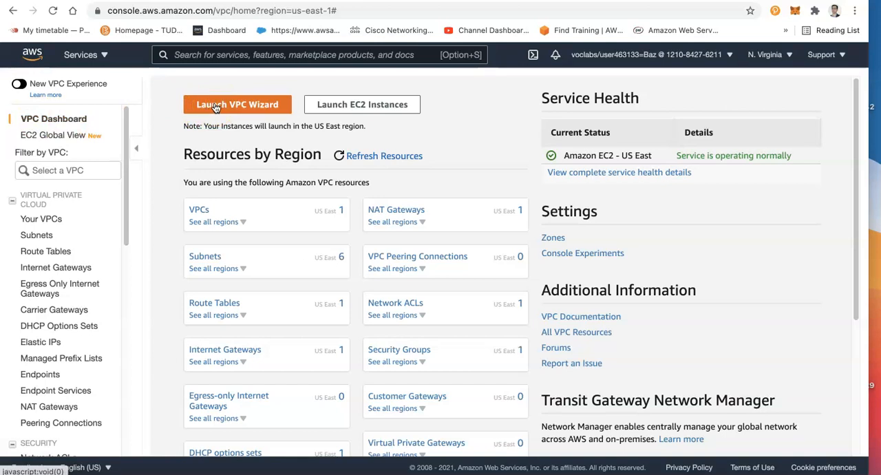
pyautogui.click(216, 105)
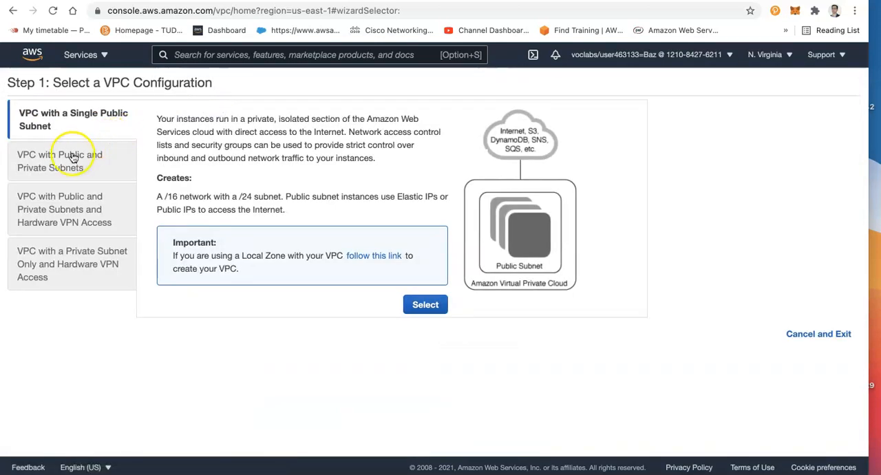
pyautogui.click(34, 161)
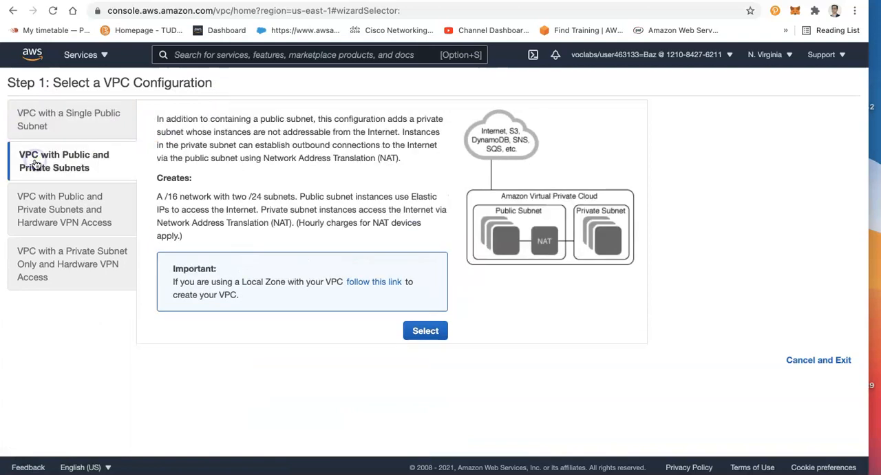
pyautogui.click(415, 333)
# Name the VPC Docker Lab and set up its public subnet as "Public subnet 1" in availability zone us-east-1a
pyautogui.click(150, 180)
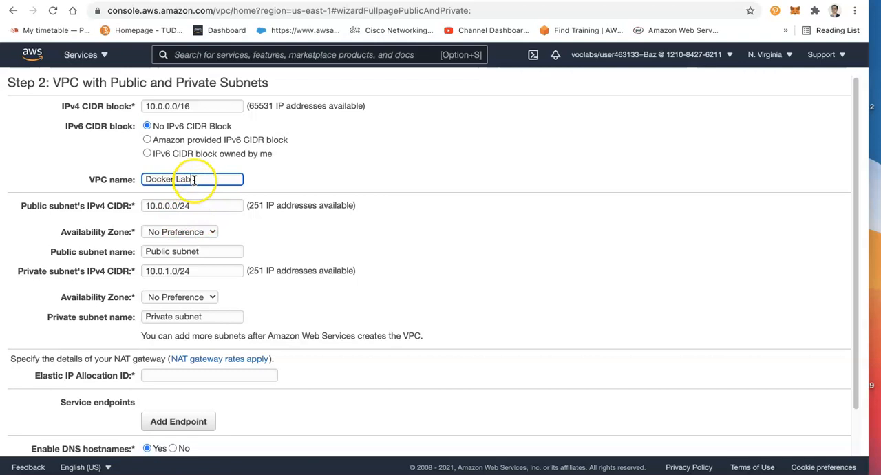
pyautogui.click(211, 250)
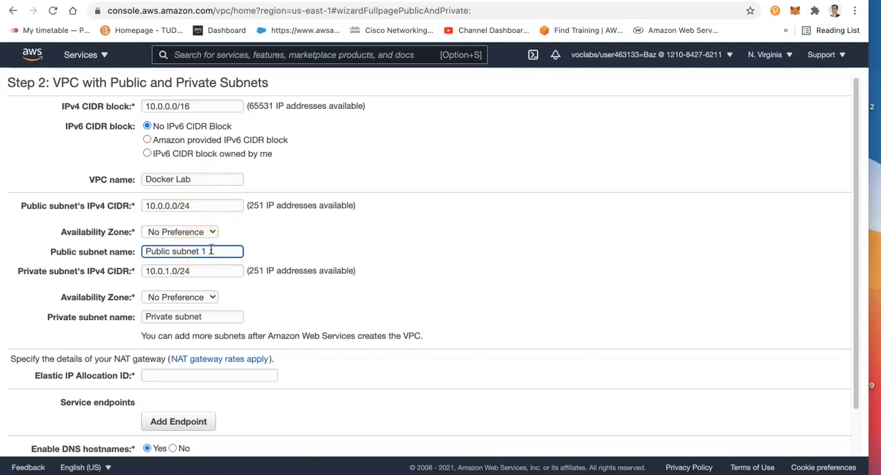
pyautogui.click(225, 316)
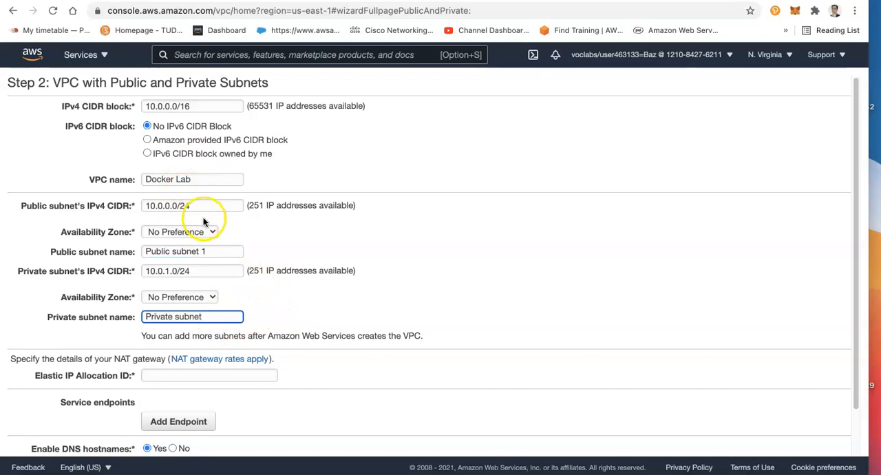
pyautogui.click(159, 251)
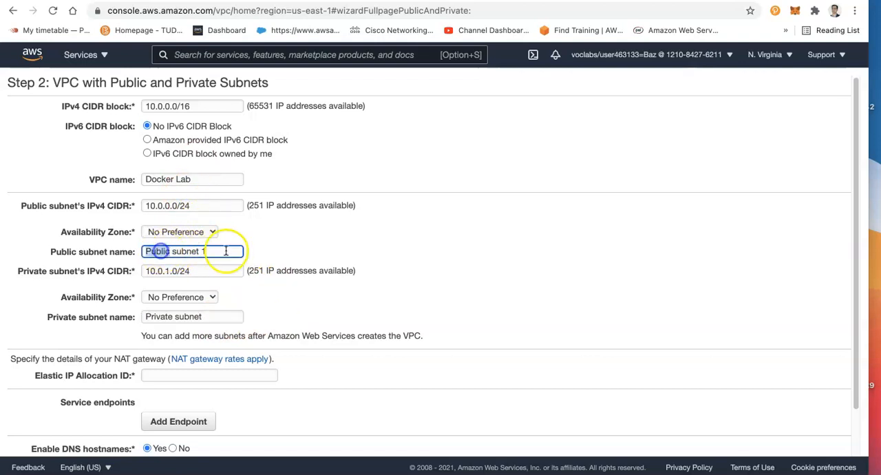
pyautogui.click(175, 232)
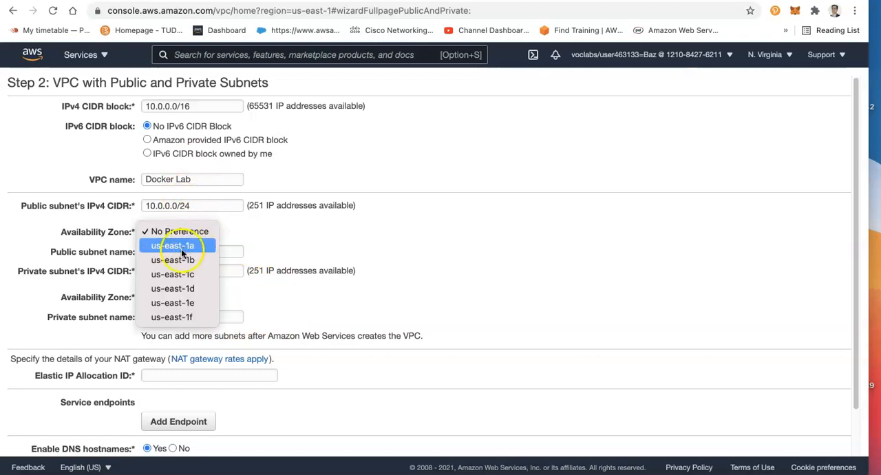
pyautogui.click(178, 245)
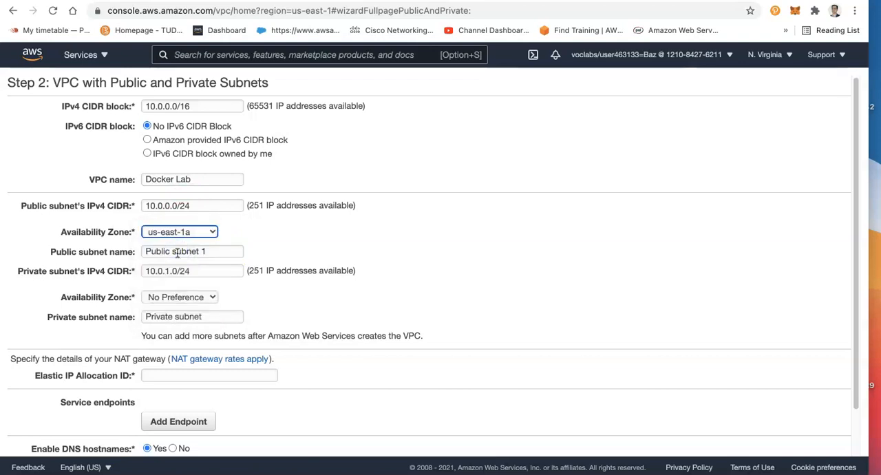
# Compare the wizard's public and private subnet settings with the Extra Lab VPC.png diagram
pyautogui.click(187, 456)
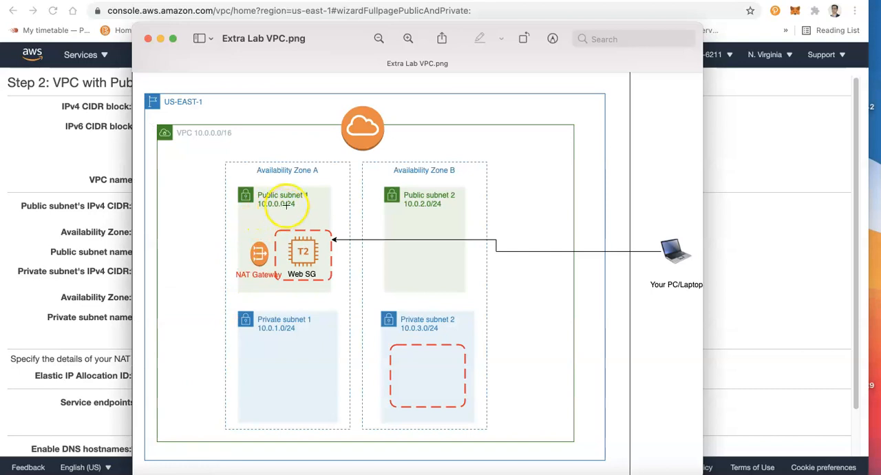
pyautogui.click(76, 258)
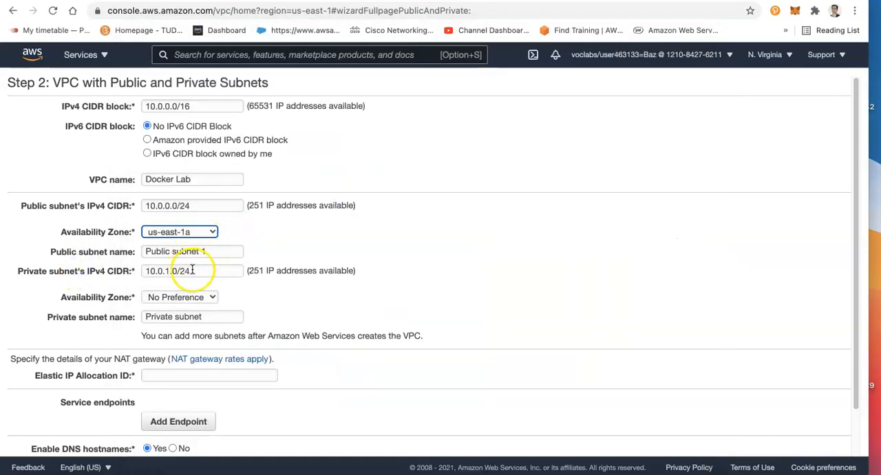
pyautogui.doubleClick(226, 204)
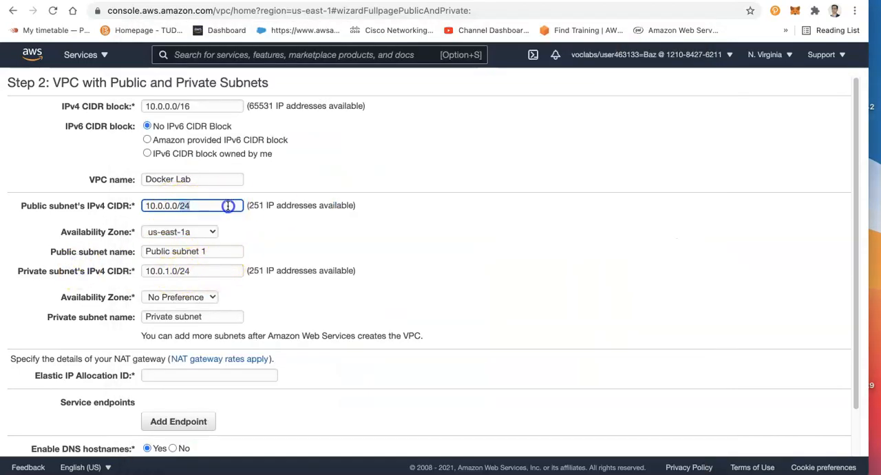
pyautogui.doubleClick(257, 205)
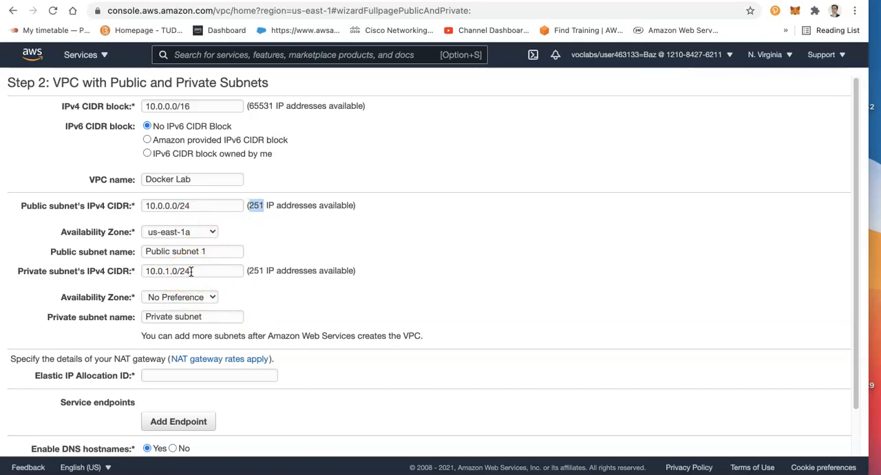
pyautogui.click(168, 249)
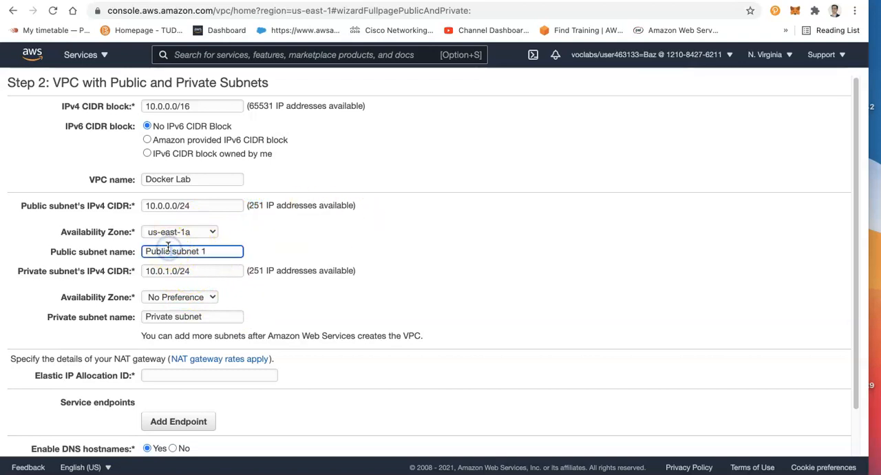
pyautogui.click(187, 465)
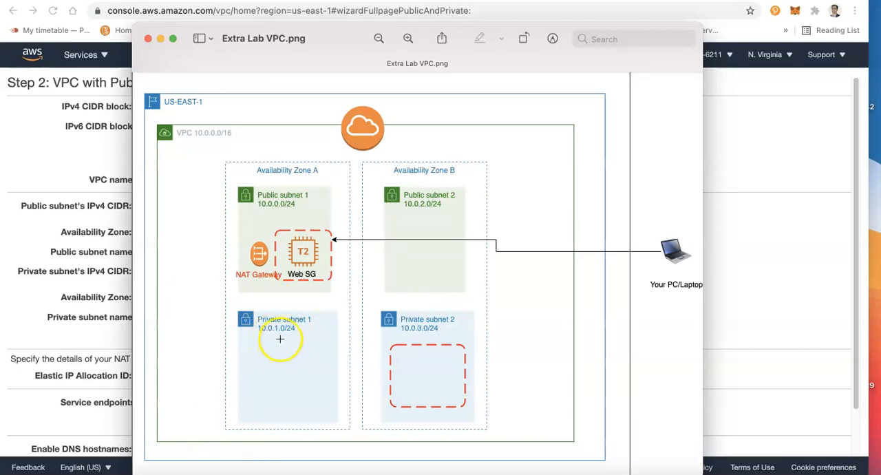
pyautogui.click(105, 336)
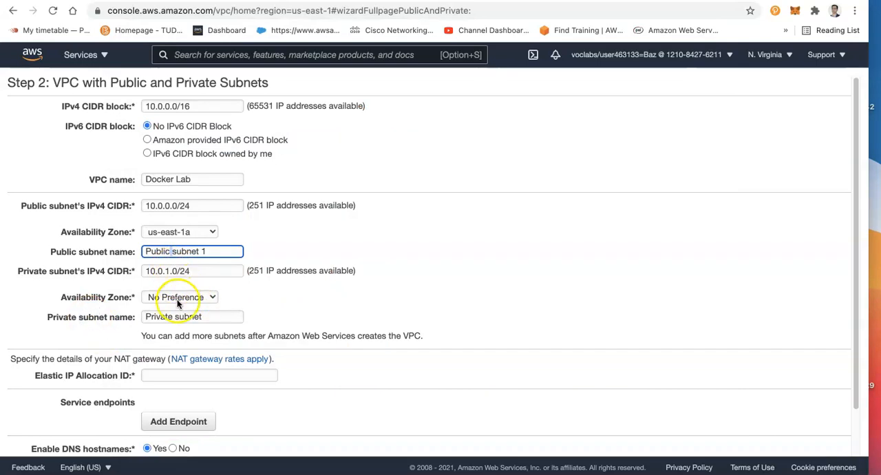
# Place the private subnet in availability zone us-east-1a and name it "Private subnet 1"
pyautogui.click(178, 297)
pyautogui.click(180, 311)
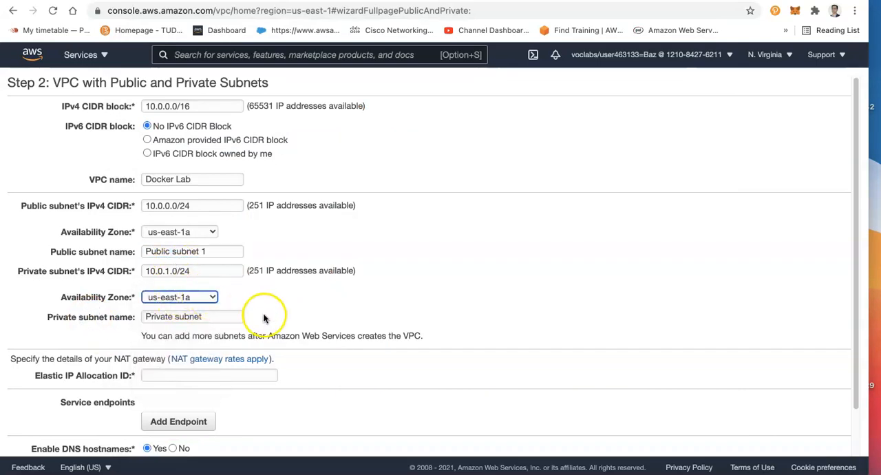
pyautogui.click(218, 313)
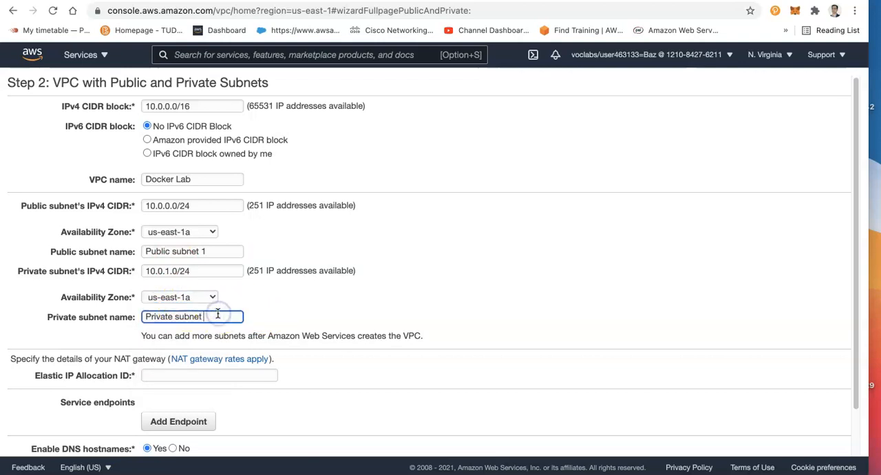
pyautogui.write('1')
# Assign the allocated Elastic IP to the NAT gateway and create the VPC
pyautogui.click(174, 376)
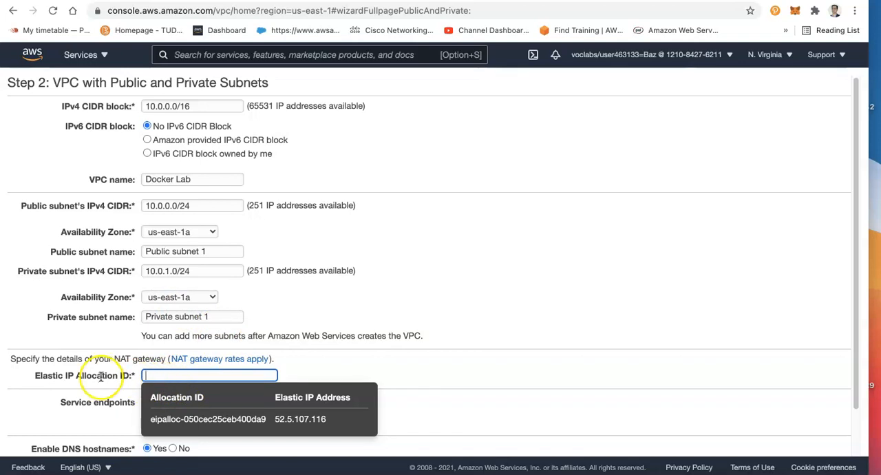
pyautogui.click(282, 418)
pyautogui.scroll(-2, 288, 405)
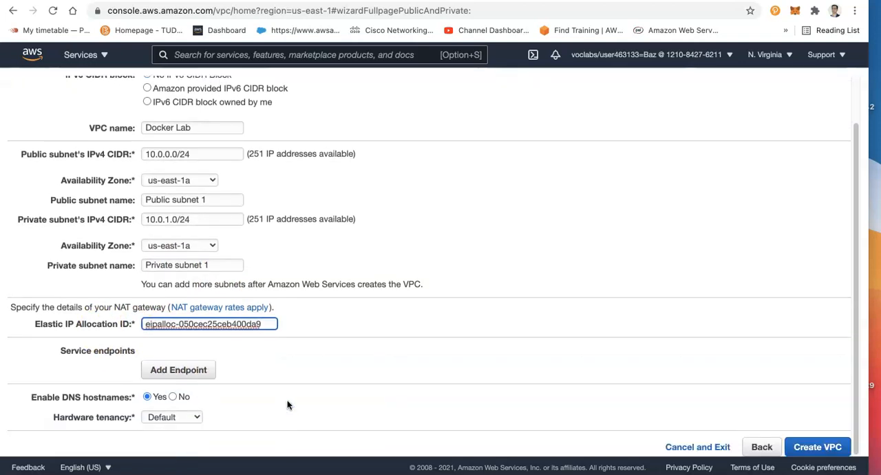
pyautogui.click(823, 449)
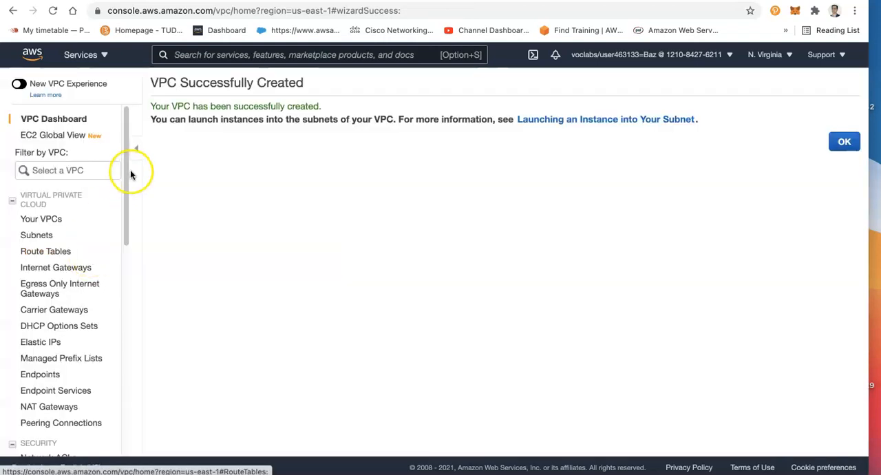
# Open the list of VPCs and select the Docker Lab VPC to view its details
pyautogui.click(44, 220)
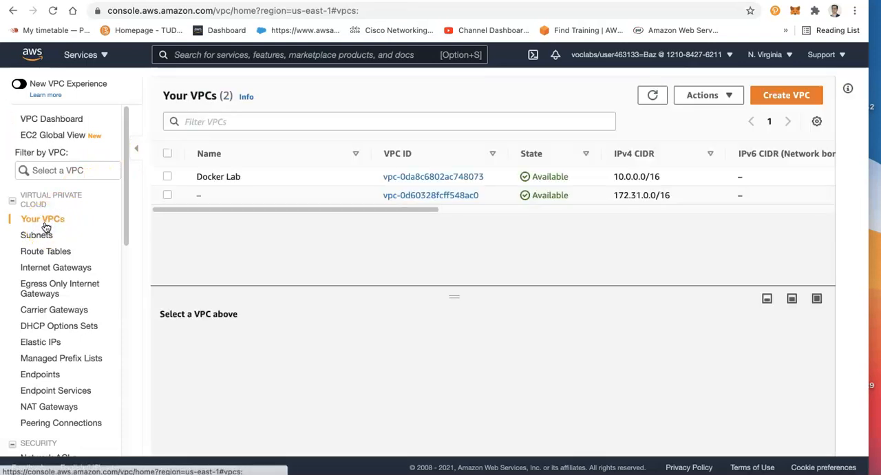
pyautogui.doubleClick(199, 177)
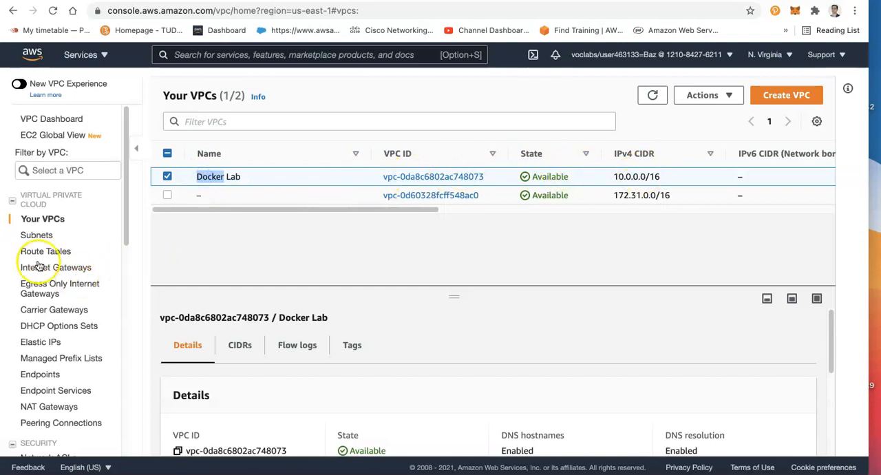
# List the subnets with a widened VPC column, sorted by VPC in descending order
pyautogui.click(32, 235)
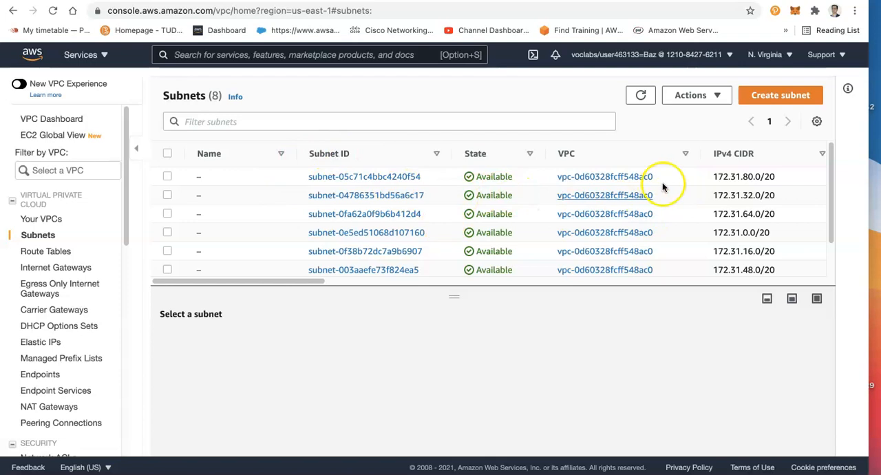
pyautogui.moveTo(702, 153); pyautogui.dragTo(743, 154)
pyautogui.click(637, 159)
pyautogui.click(638, 159)
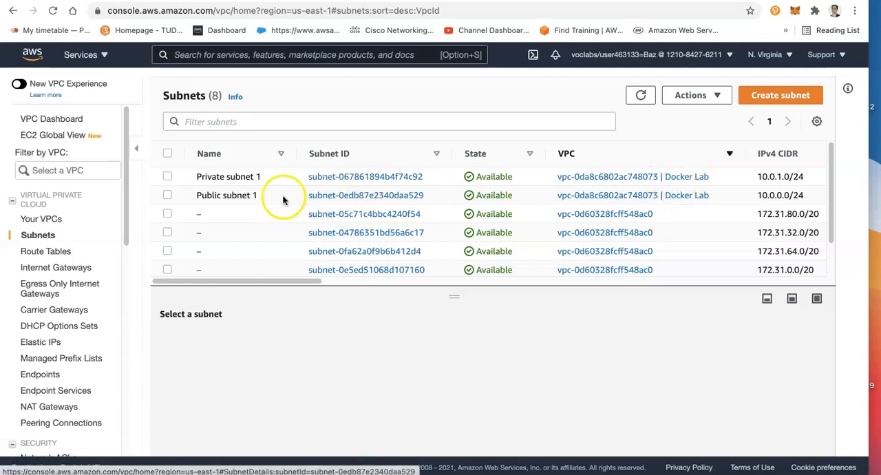
# Start a new subnet in the Docker Lab VPC and name it "Public Subnet 2"
pyautogui.click(780, 101)
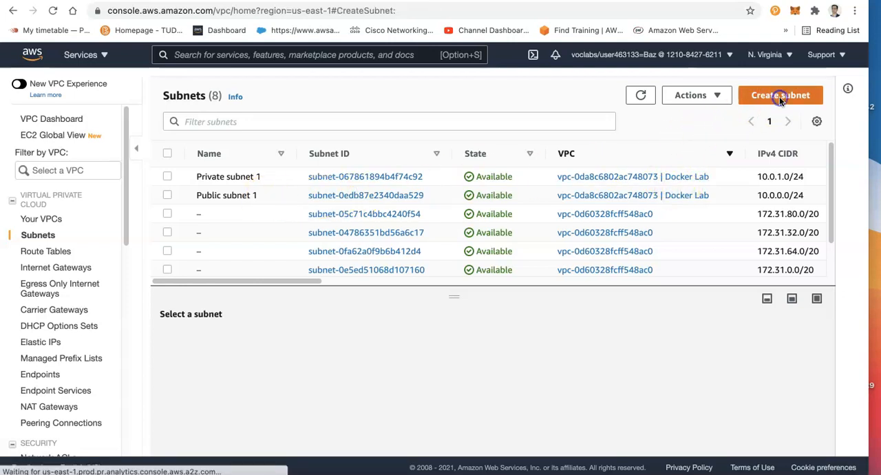
pyautogui.click(201, 235)
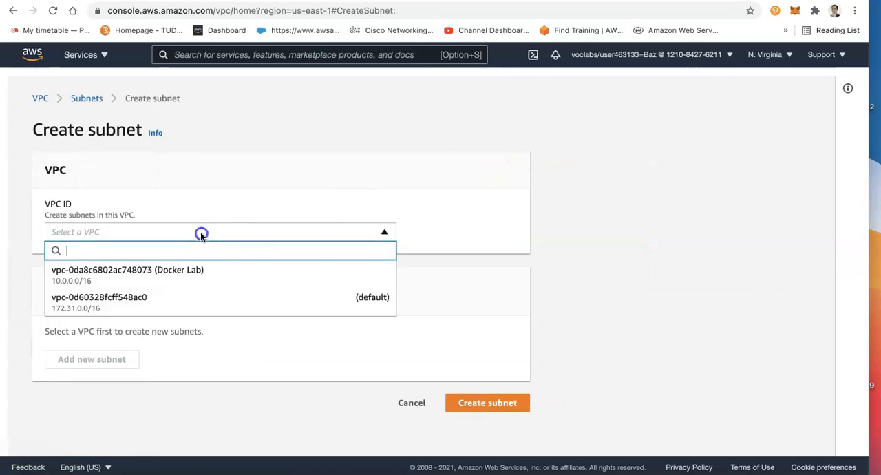
pyautogui.click(196, 269)
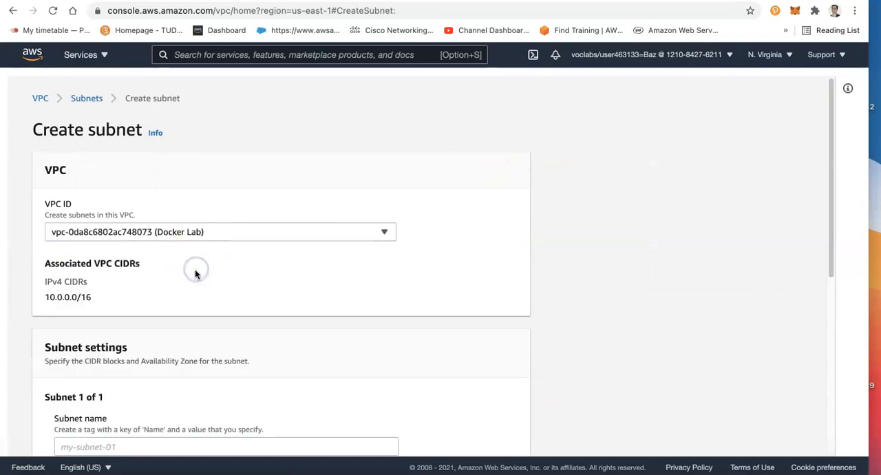
pyautogui.moveTo(828, 218); pyautogui.dragTo(826, 297)
pyautogui.click(235, 294)
pyautogui.write('Public Subnet 2')
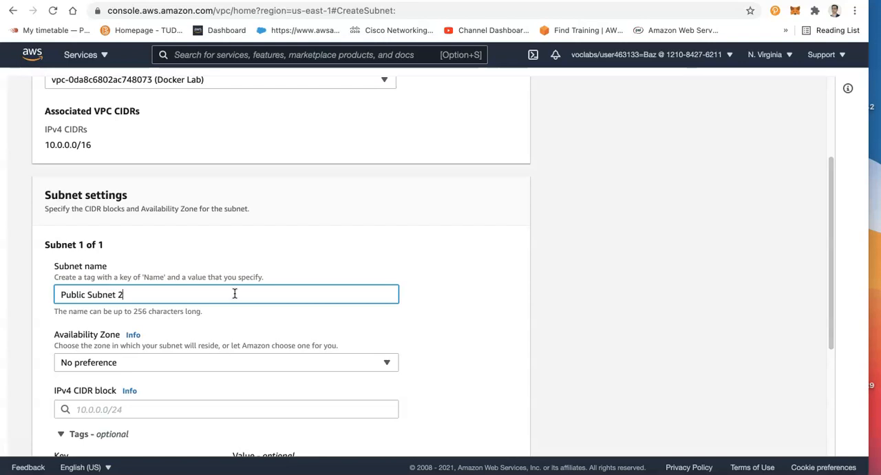
# Place Public Subnet 2 in availability zone us-east-1b with the diagram's IPv4 CIDR block 10.0.2.0/24
pyautogui.click(204, 362)
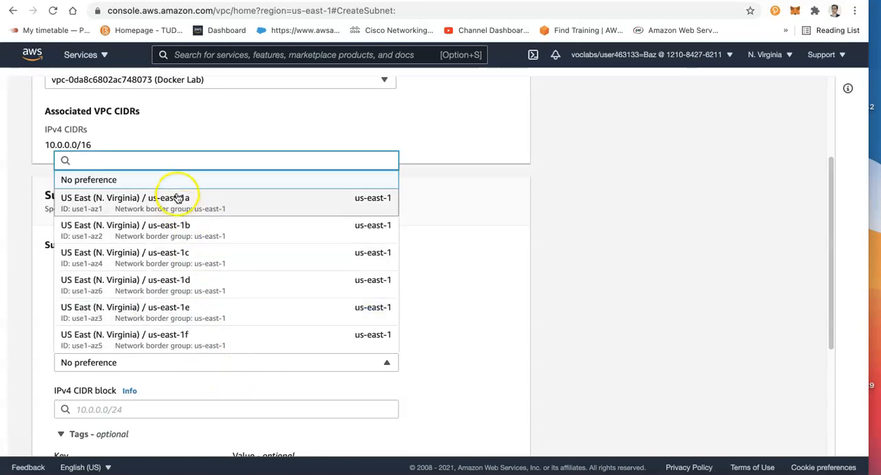
pyautogui.click(225, 235)
pyautogui.scroll(1, 348, 309)
pyautogui.scroll(-3, 489, 355)
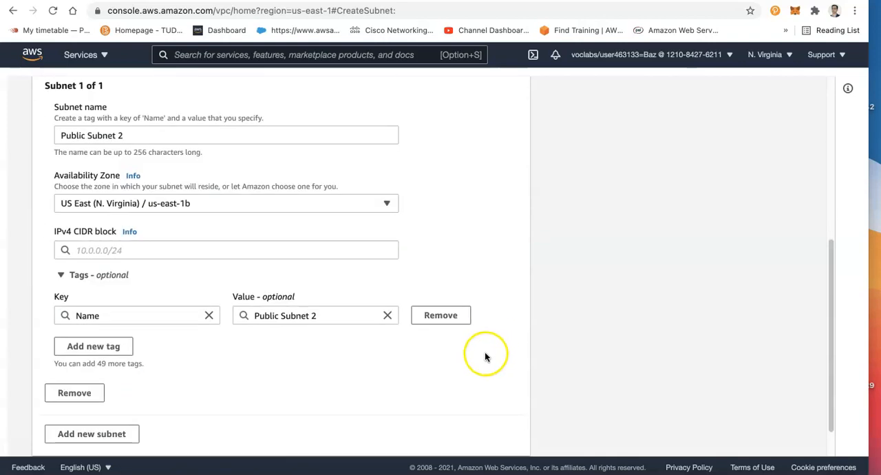
pyautogui.click(187, 473)
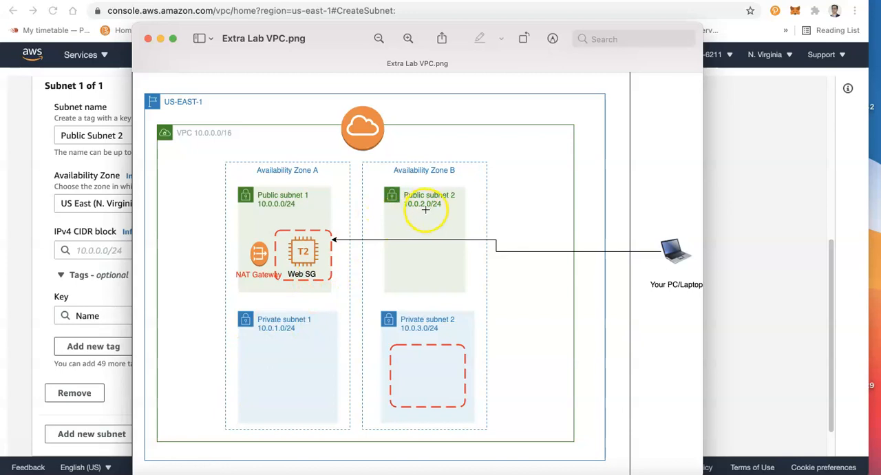
pyautogui.click(23, 284)
pyautogui.click(107, 254)
pyautogui.write('10.0')
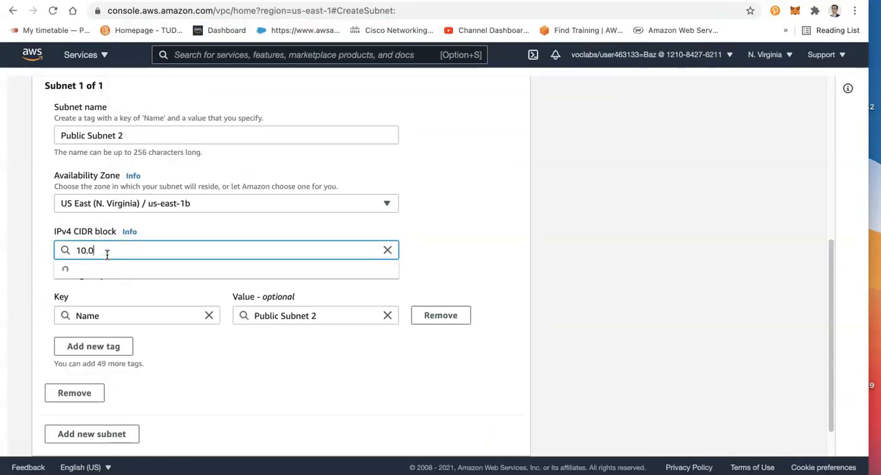
pyautogui.write('.2.0')
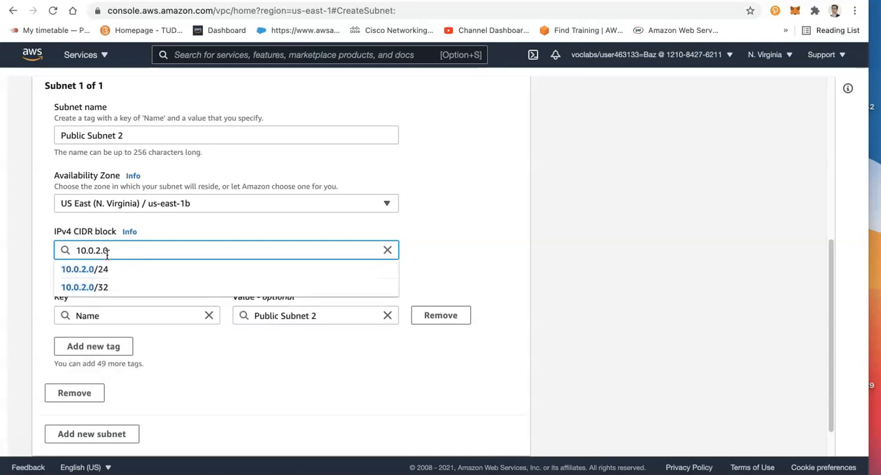
pyautogui.write('/24')
pyautogui.press('Tab')
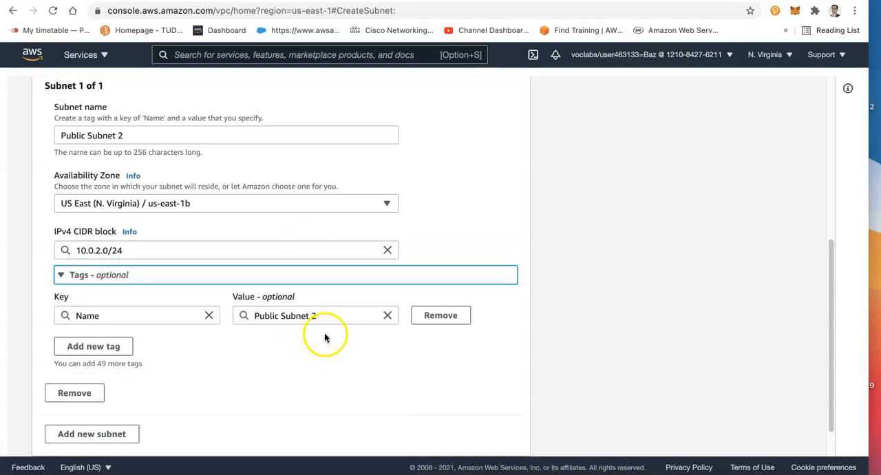
# Add a second subnet to the same creation form and name it "Private Subnet 2"
pyautogui.scroll(3, 328, 344)
pyautogui.scroll(-4, 296, 347)
pyautogui.click(112, 389)
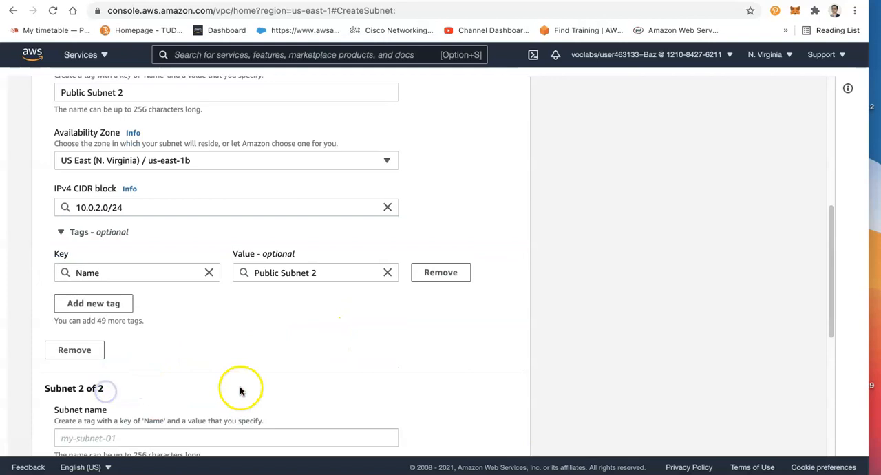
pyautogui.scroll(3, 229, 404)
pyautogui.scroll(-6, 229, 401)
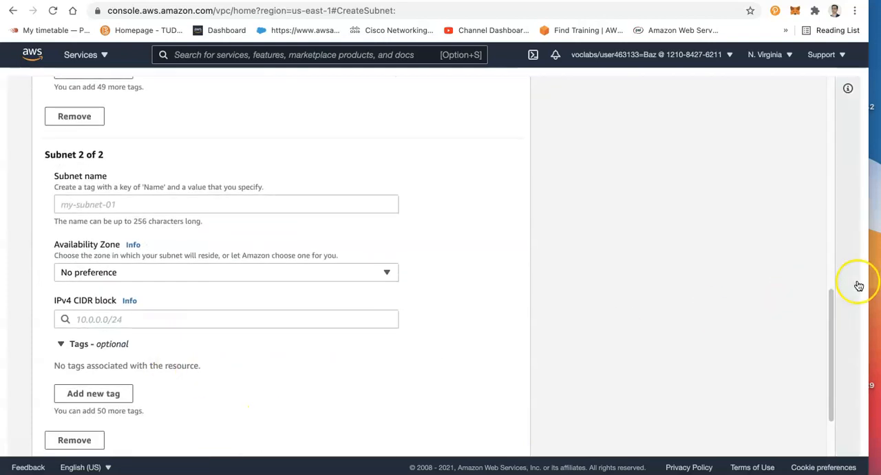
pyautogui.moveTo(830, 330); pyautogui.dragTo(828, 395)
pyautogui.click(86, 228)
pyautogui.click(470, 269)
pyautogui.click(177, 120)
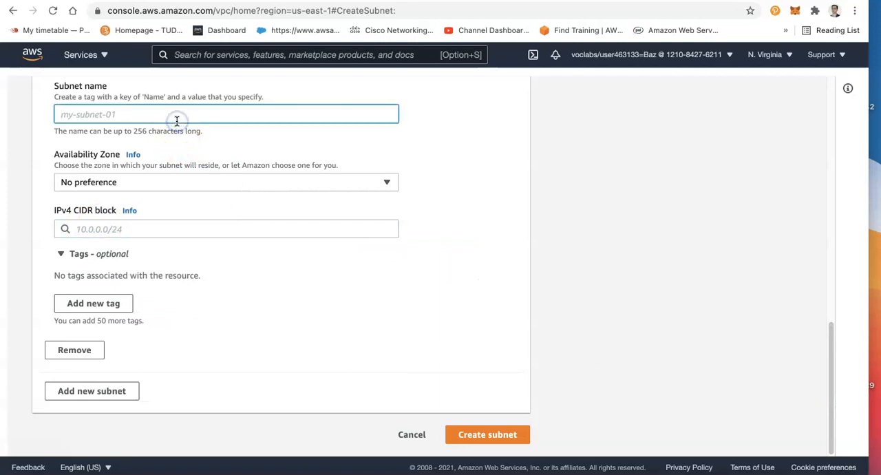
pyautogui.write('Private Subnet 2')
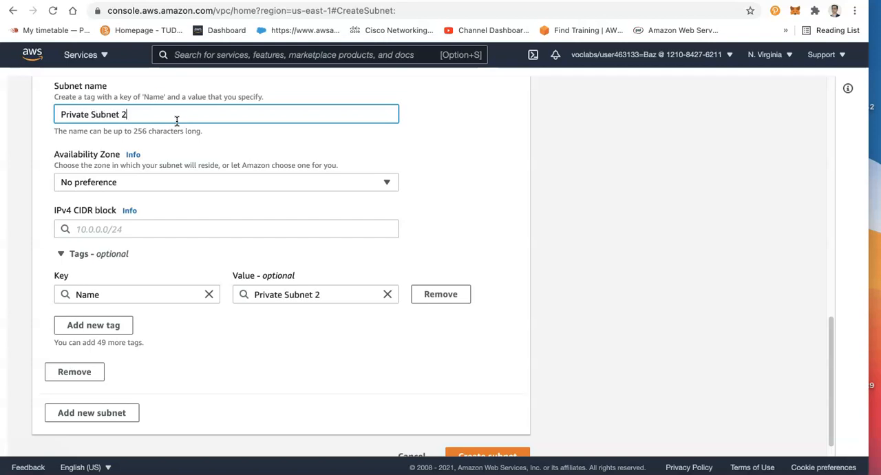
# Place Private Subnet 2 in availability zone us-east-1b with the diagram's IPv4 CIDR block 10.0.3.0/24
pyautogui.click(144, 183)
pyautogui.click(166, 261)
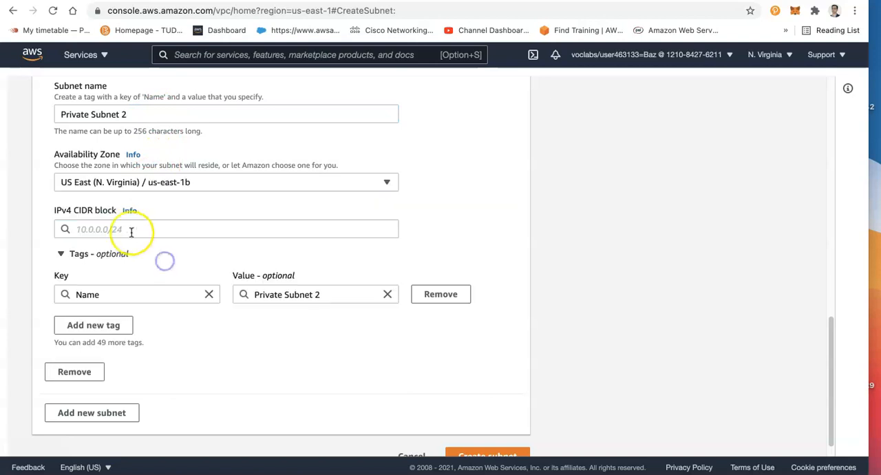
pyautogui.click(126, 231)
pyautogui.write('10.0.')
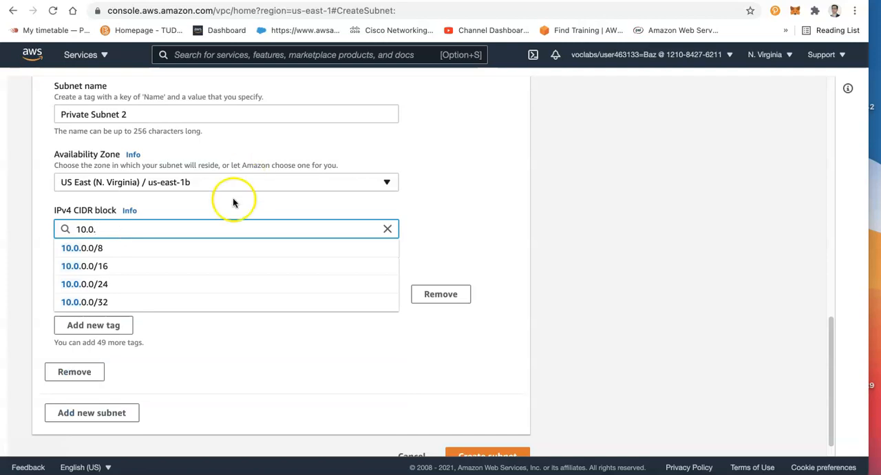
pyautogui.click(187, 471)
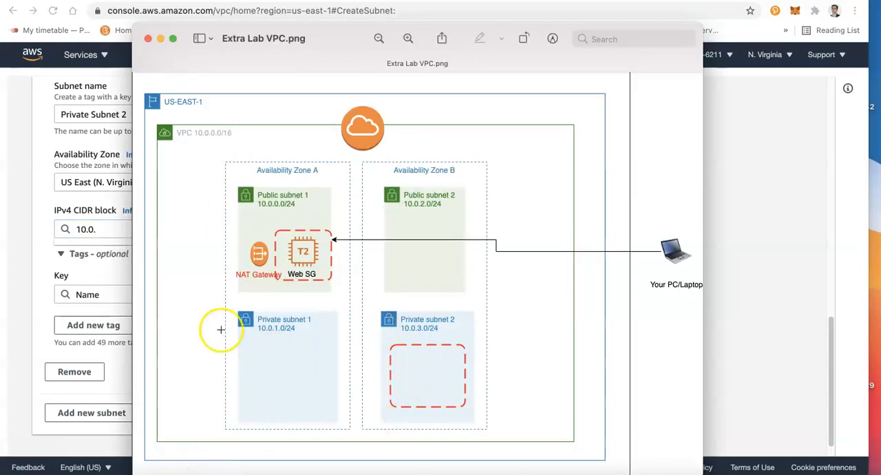
pyautogui.click(101, 229)
pyautogui.write('3.0/24')
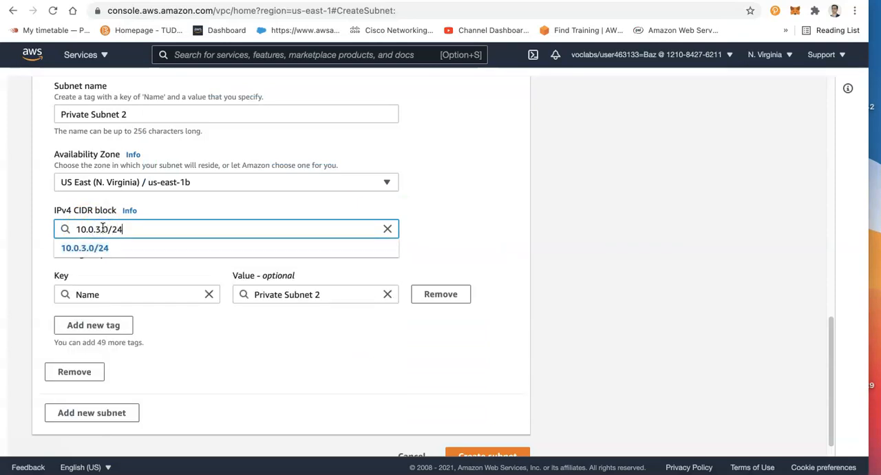
# Create the two configured subnets, Public Subnet 2 and Private Subnet 2
pyautogui.click(474, 194)
pyautogui.scroll(2, 585, 375)
pyautogui.scroll(-3, 606, 392)
pyautogui.click(492, 429)
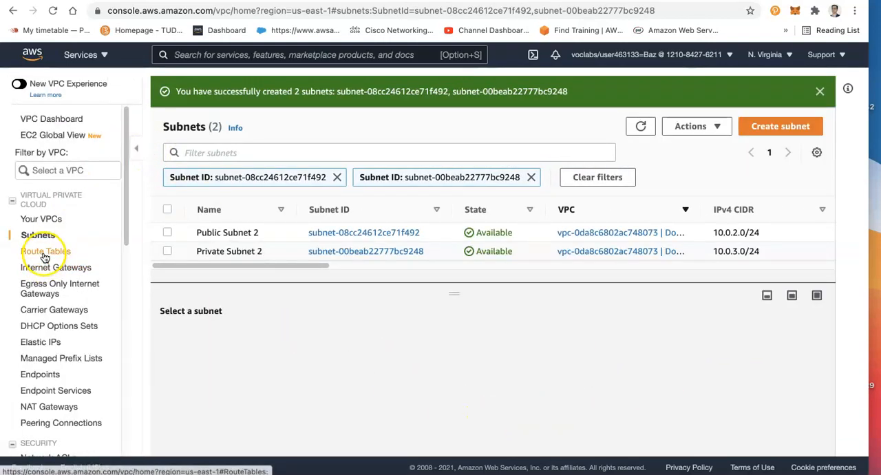
# List the route tables and widen the VPC column to identify those belonging to the Docker Lab VPC
pyautogui.click(44, 253)
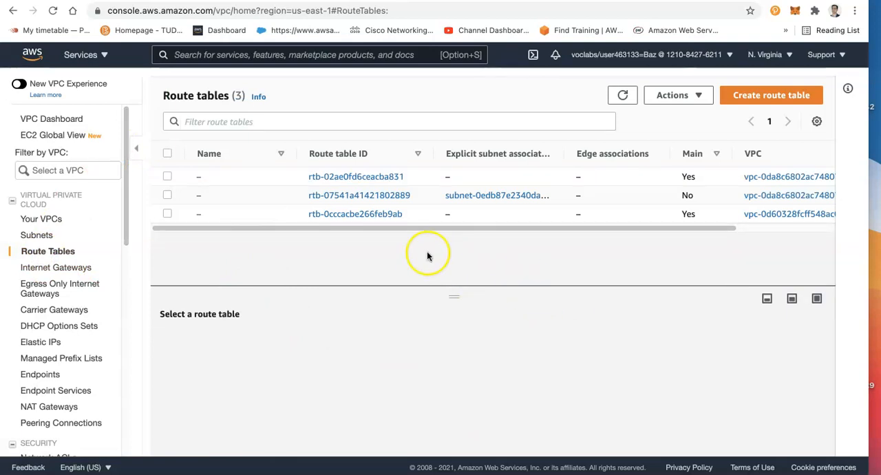
pyautogui.click(137, 148)
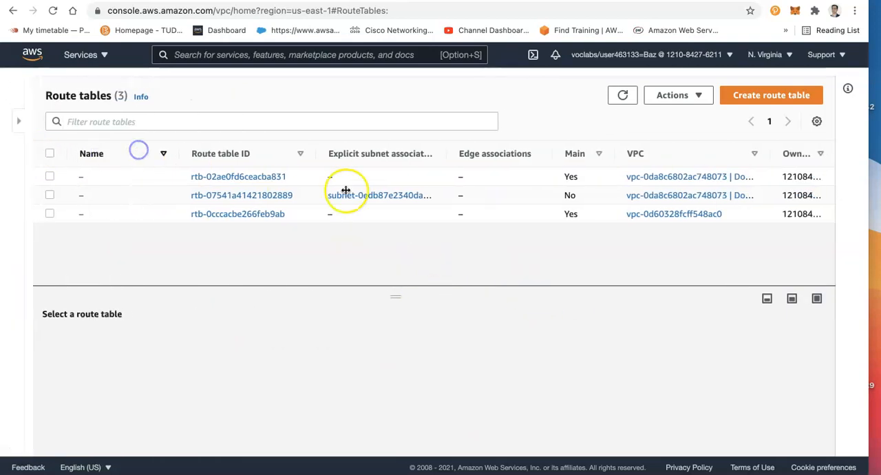
pyautogui.click(70, 97)
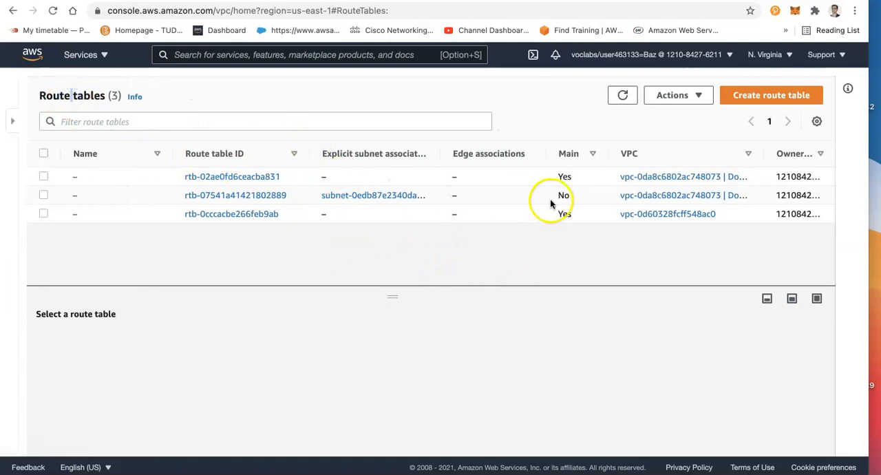
pyautogui.moveTo(765, 153); pyautogui.dragTo(799, 155)
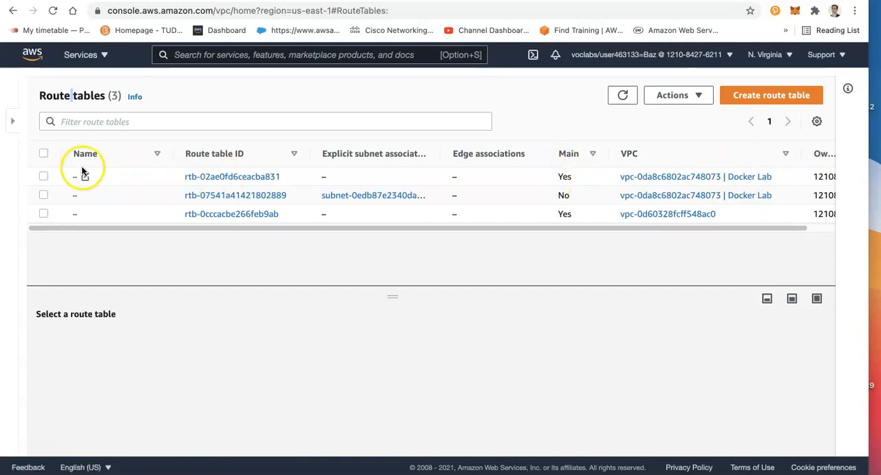
# Examine the routes of the Docker Lab VPC's main route table and open the NAT gateway targeted by the 0.0.0.0/0 route
pyautogui.click(43, 177)
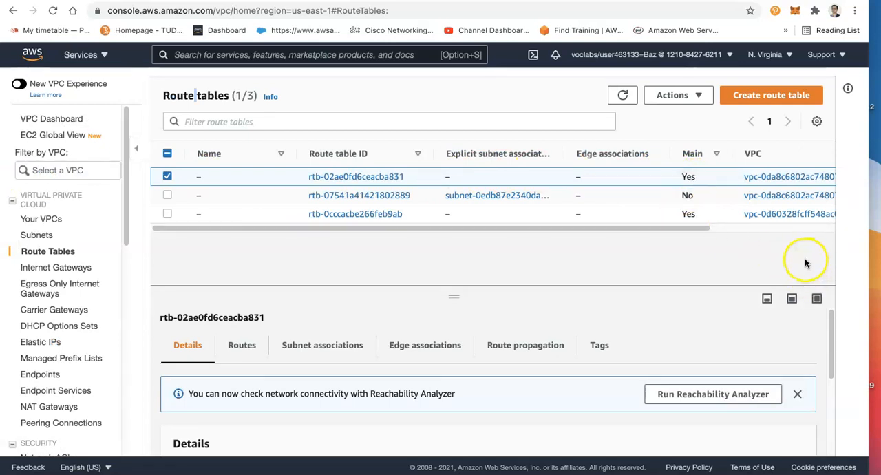
pyautogui.click(240, 346)
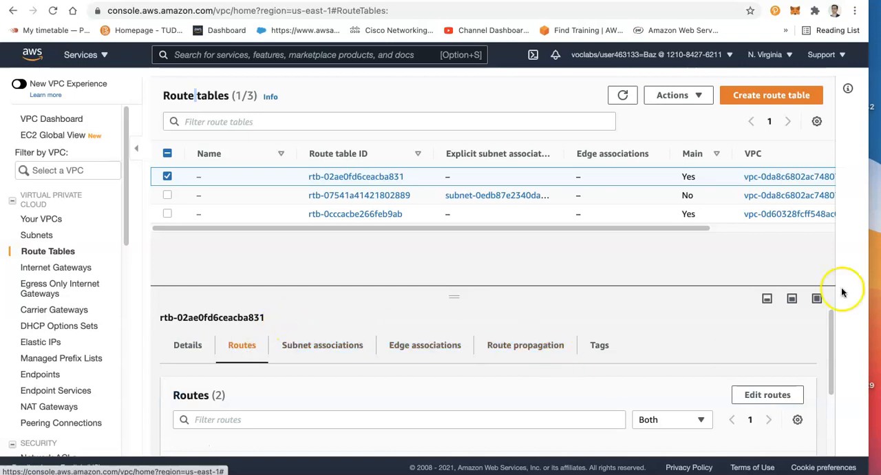
pyautogui.moveTo(830, 334); pyautogui.dragTo(830, 402)
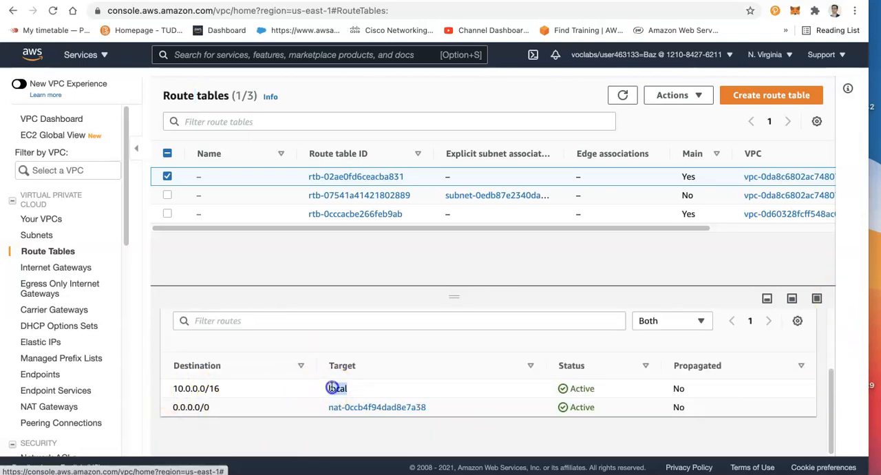
pyautogui.moveTo(170, 388); pyautogui.dragTo(205, 387)
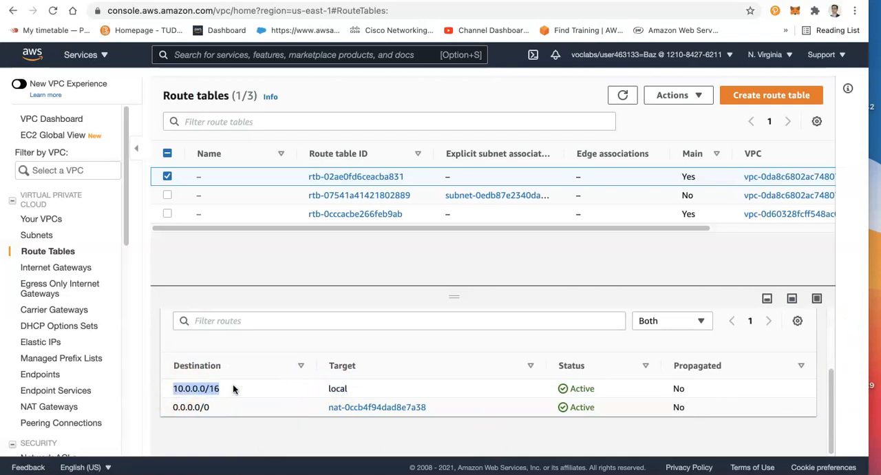
pyautogui.doubleClick(172, 406)
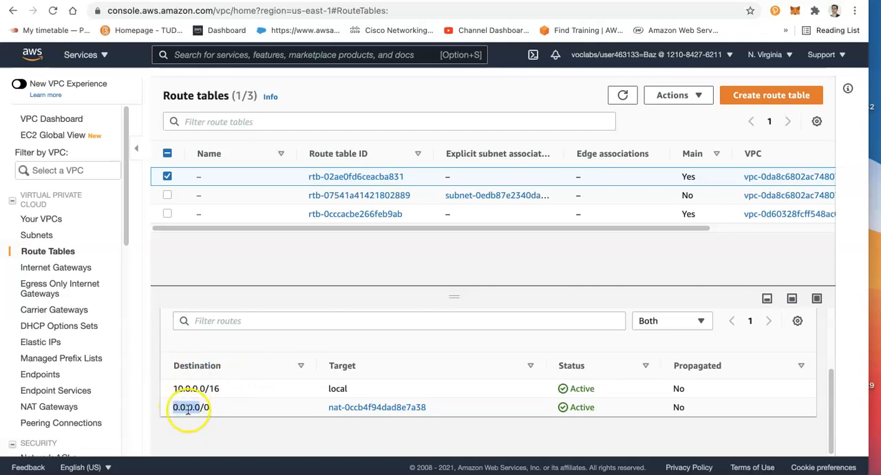
pyautogui.click(348, 409)
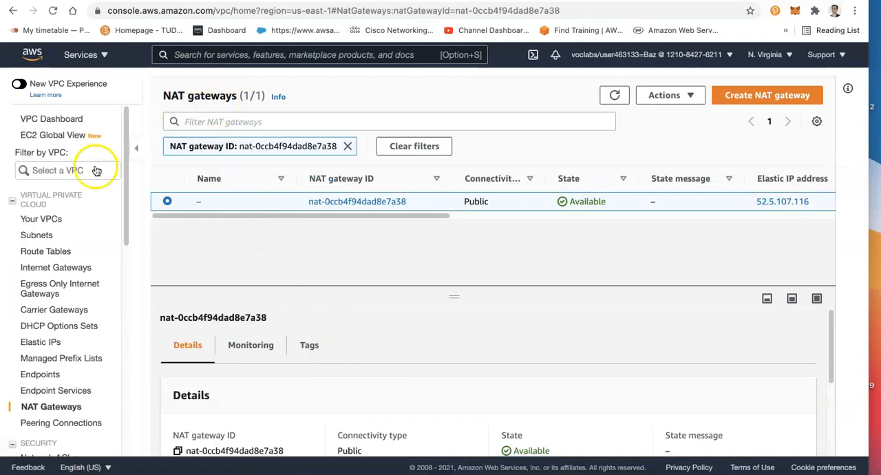
# Return to the route tables and name the Docker Lab VPC's main route table "Private Route Table"
pyautogui.click(51, 251)
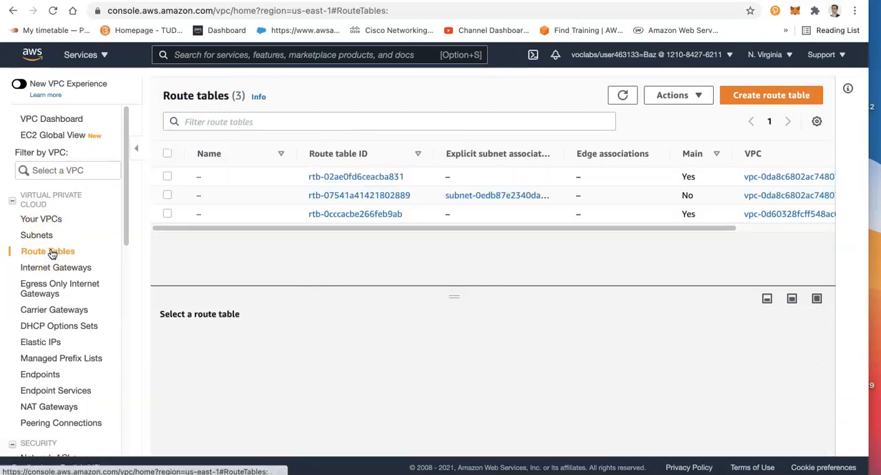
pyautogui.click(169, 177)
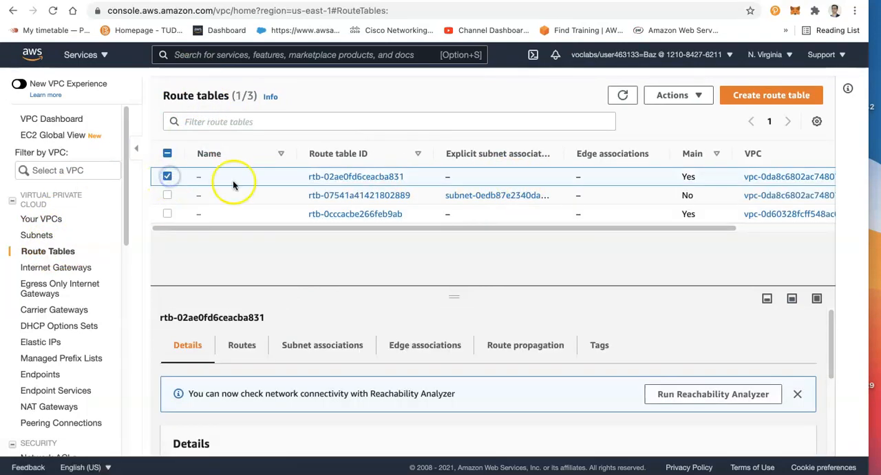
pyautogui.click(209, 178)
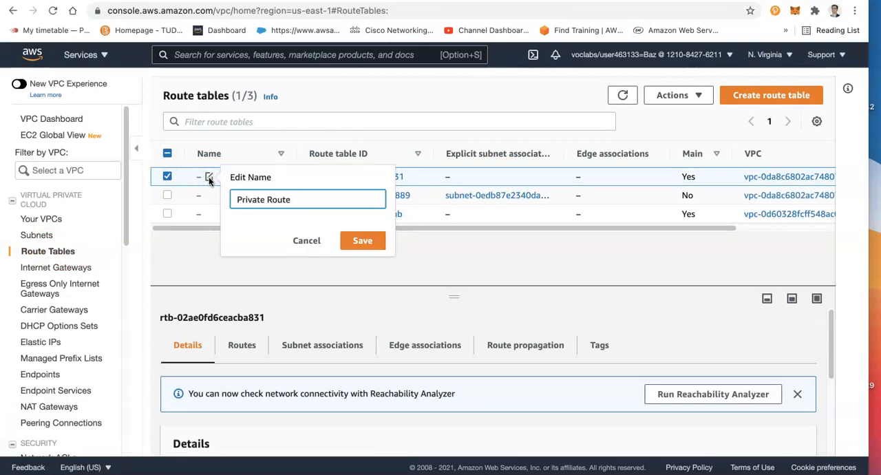
pyautogui.write('Private Route Table')
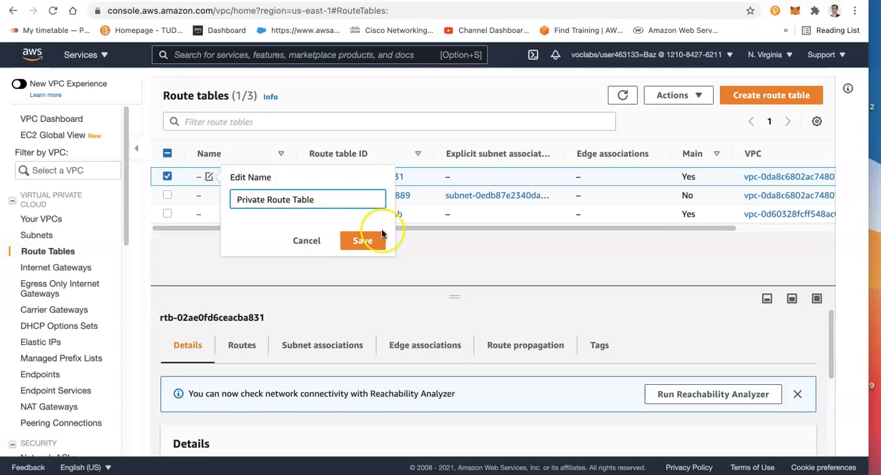
pyautogui.click(370, 240)
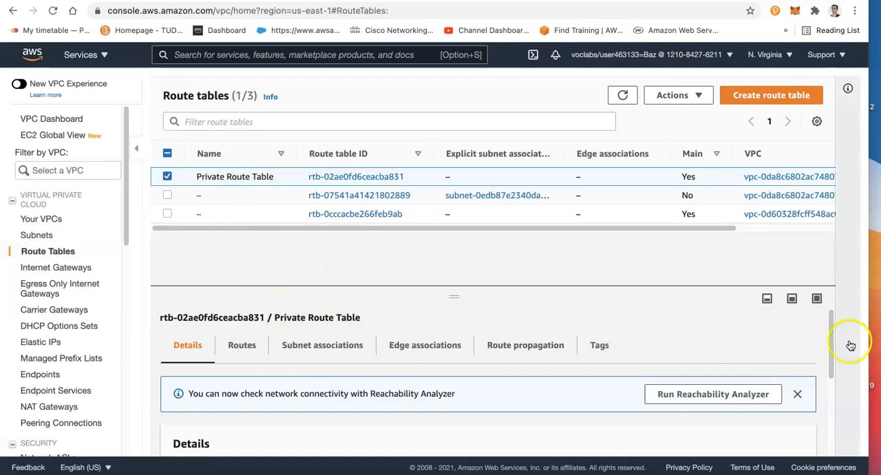
# Explicitly associate Private Subnet 2 and Public subnet 1 with the Private Route Table and save the associations
pyautogui.moveTo(835, 347)
pyautogui.mouseDown()
pyautogui.moveTo(832, 374)
pyautogui.moveTo(831, 354)
pyautogui.mouseUp()
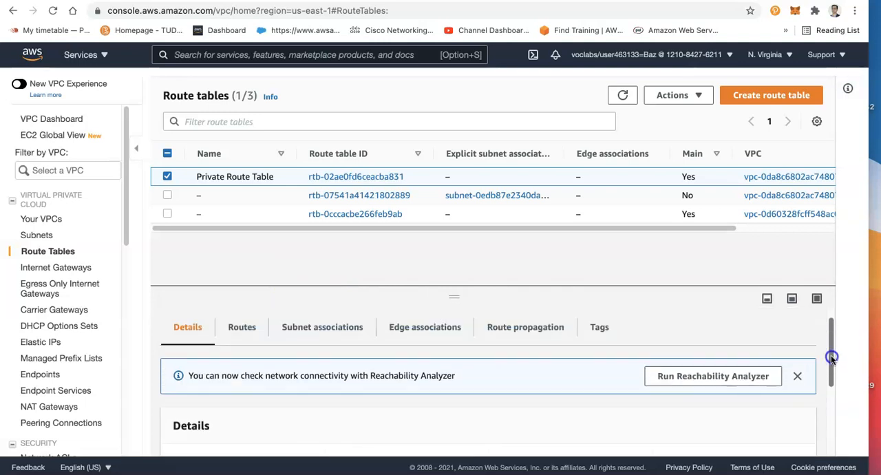
pyautogui.click(320, 329)
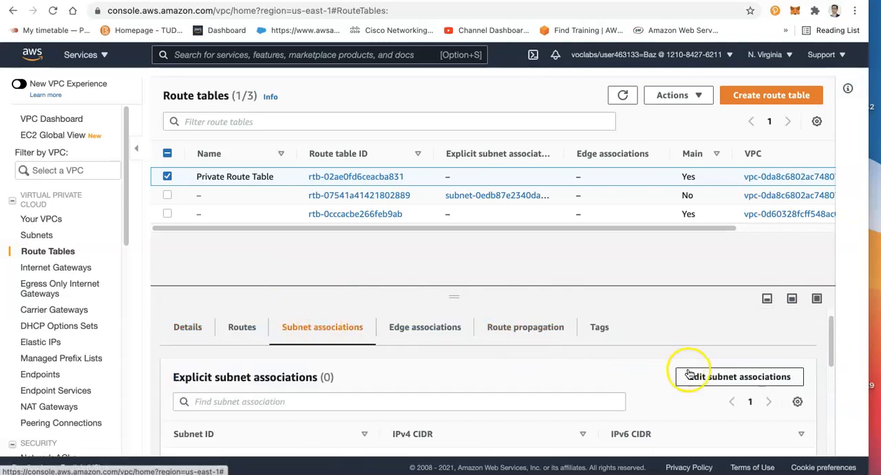
pyautogui.click(712, 383)
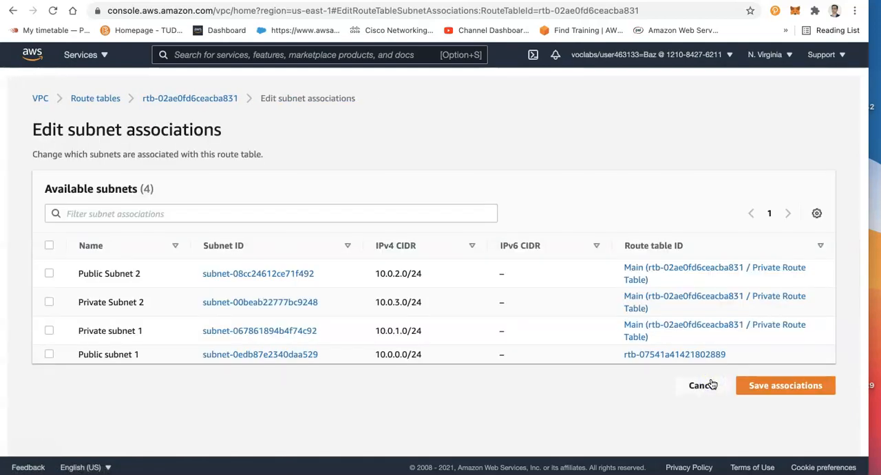
pyautogui.click(49, 303)
pyautogui.click(49, 355)
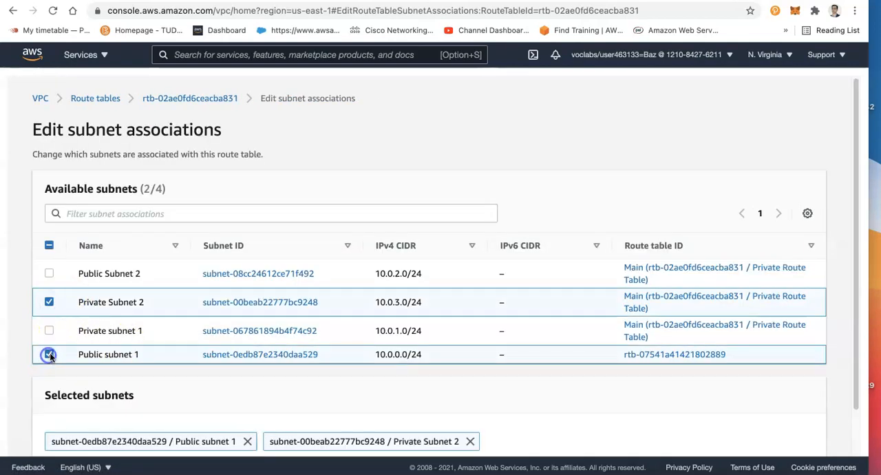
pyautogui.moveTo(854, 385); pyautogui.dragTo(858, 440)
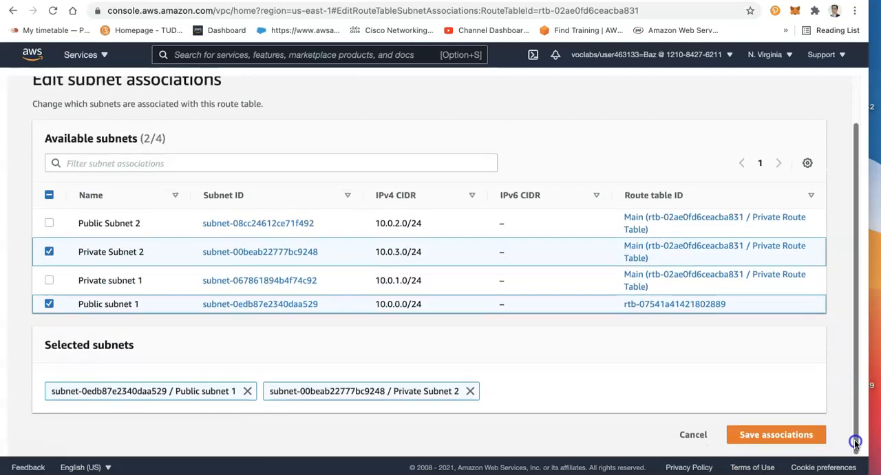
pyautogui.click(782, 435)
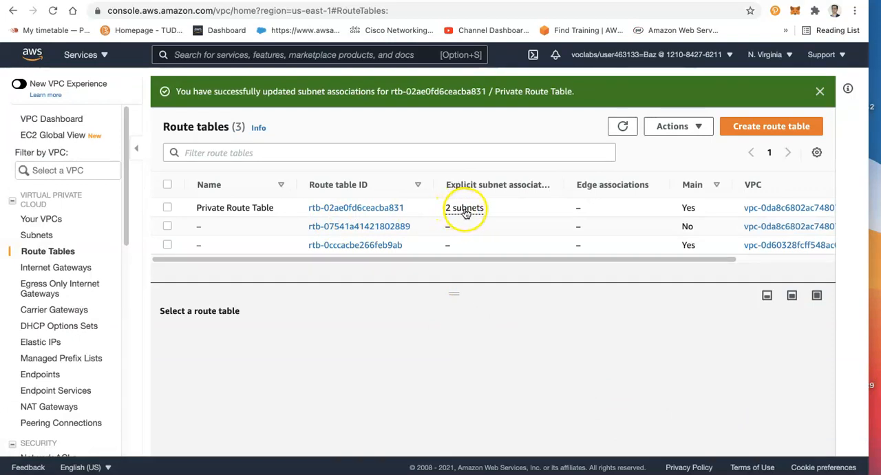
# Check which subnets are explicitly associated with the Private Route Table
pyautogui.click(516, 209)
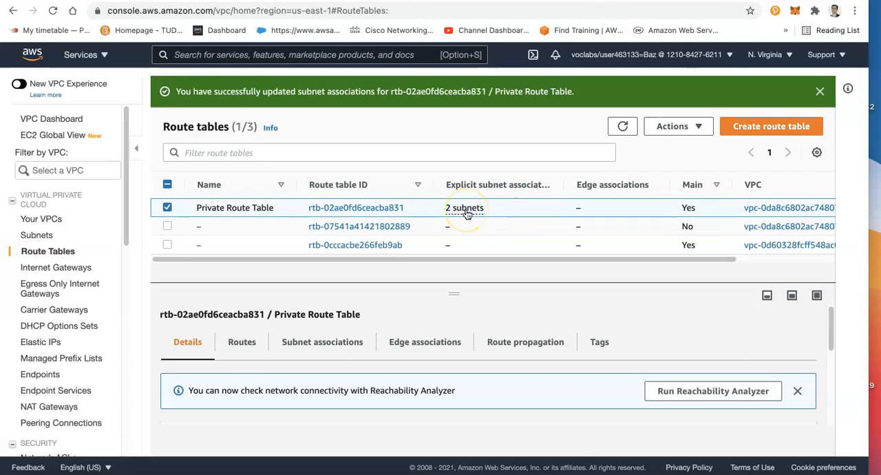
pyautogui.click(467, 212)
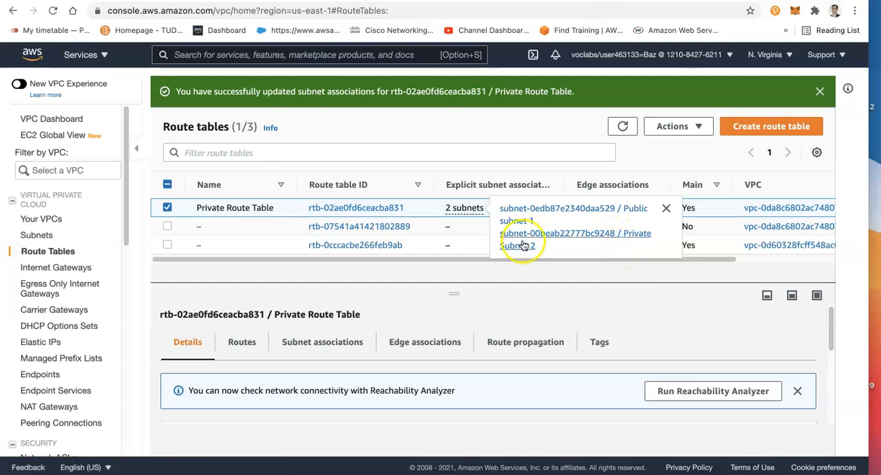
pyautogui.click(669, 356)
# Replace Public subnet 1 with Private subnet 1 in the Private Route Table's subnet associations and save
pyautogui.click(299, 337)
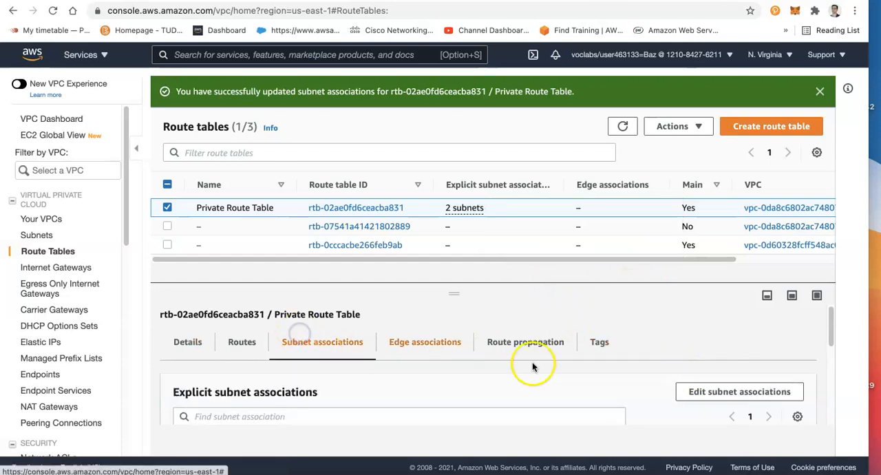
pyautogui.click(720, 391)
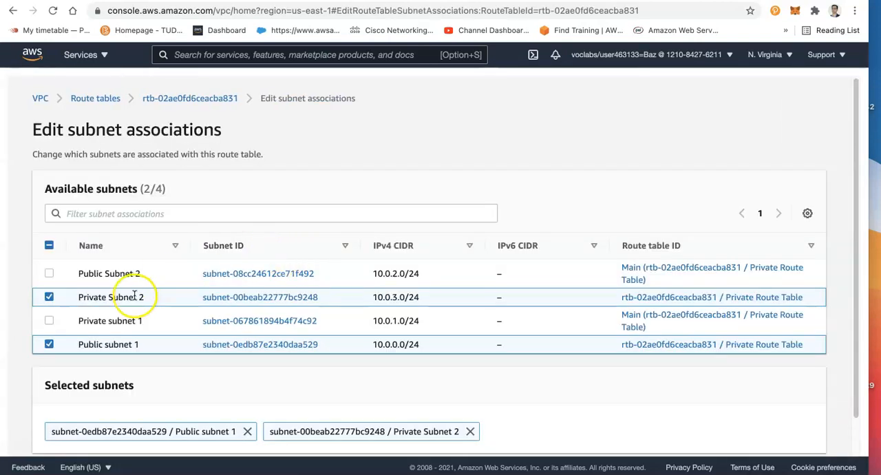
pyautogui.click(50, 345)
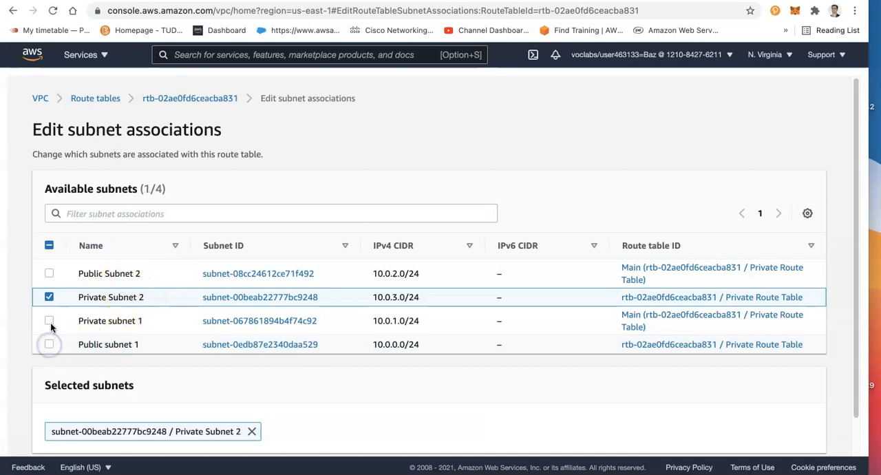
pyautogui.click(49, 322)
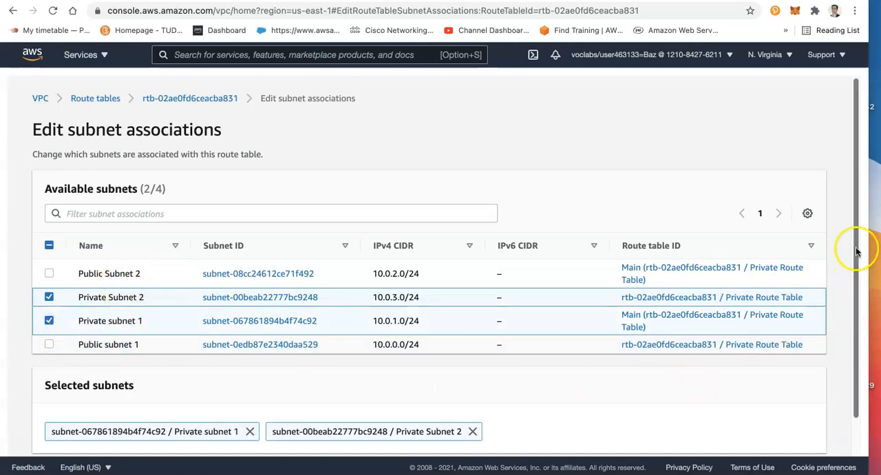
pyautogui.moveTo(857, 252); pyautogui.dragTo(856, 375)
pyautogui.click(770, 443)
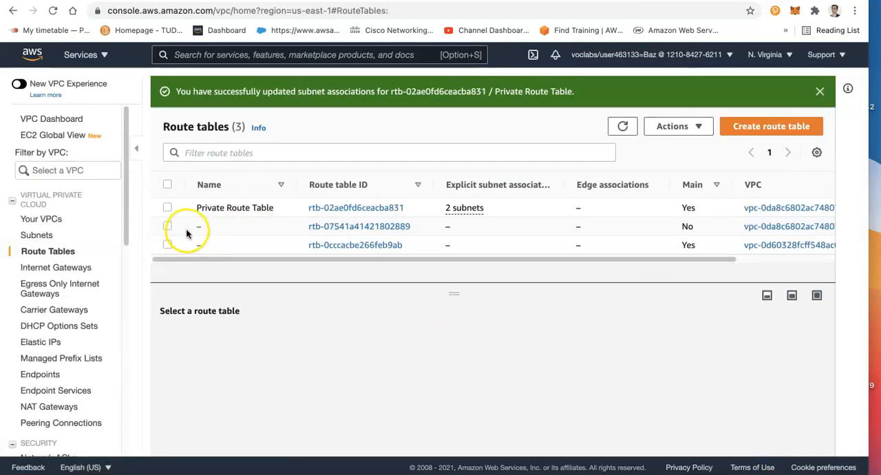
# Examine the routes of the Docker Lab VPC's non-main route table and open the internet gateway targeted by the 0.0.0.0/0 route
pyautogui.click(254, 230)
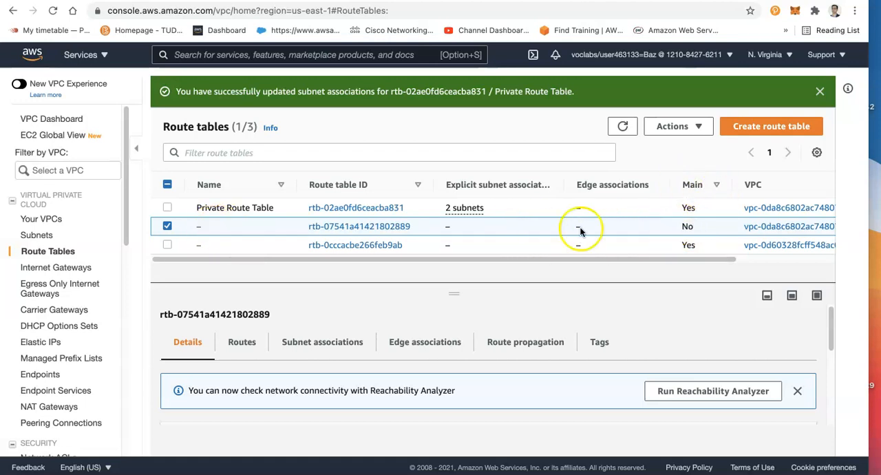
pyautogui.click(247, 340)
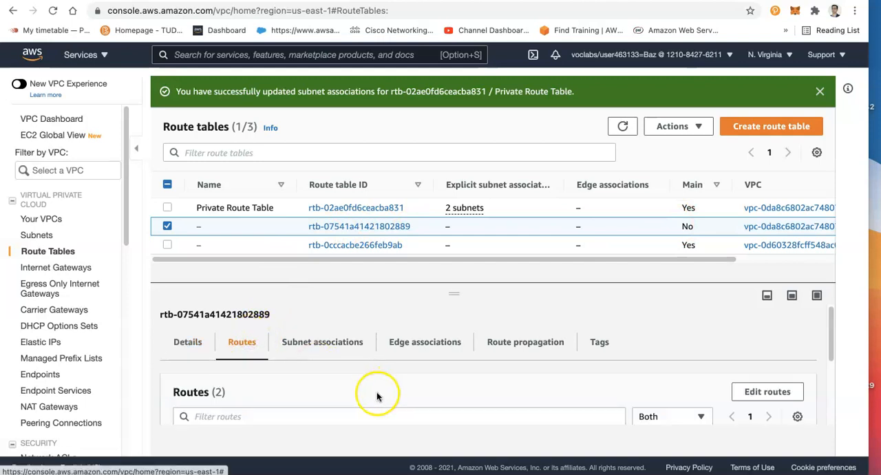
pyautogui.moveTo(831, 337); pyautogui.dragTo(830, 410)
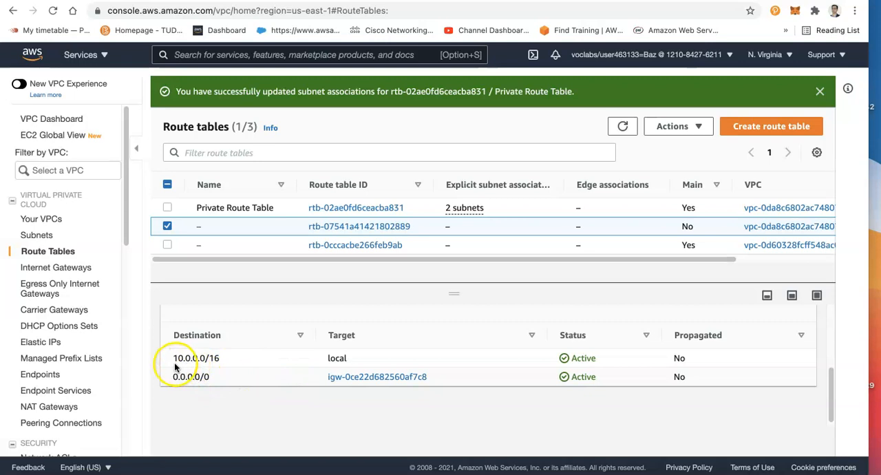
pyautogui.moveTo(207, 358); pyautogui.dragTo(333, 358)
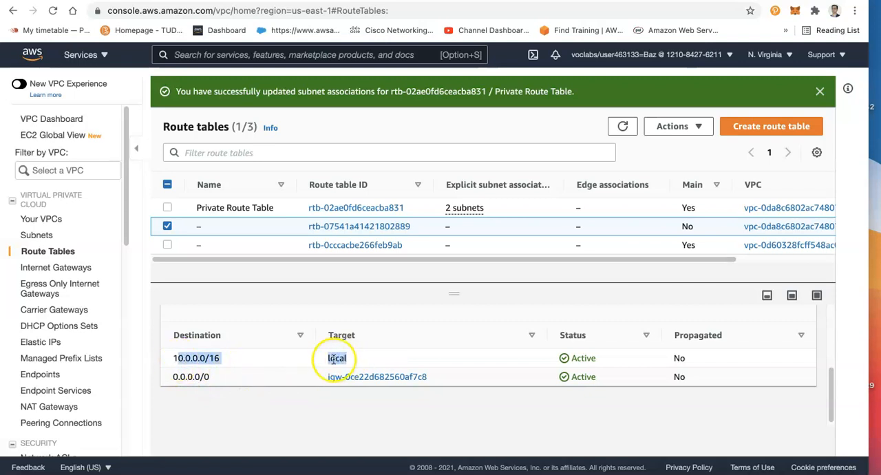
pyautogui.doubleClick(182, 356)
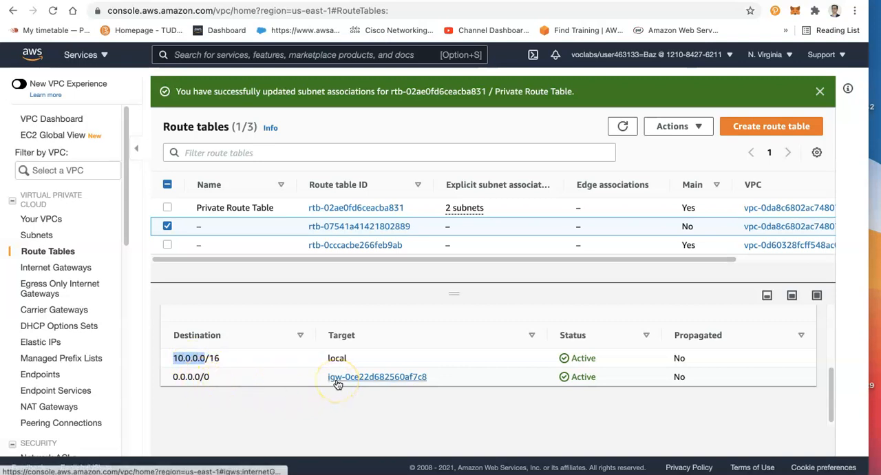
pyautogui.click(372, 376)
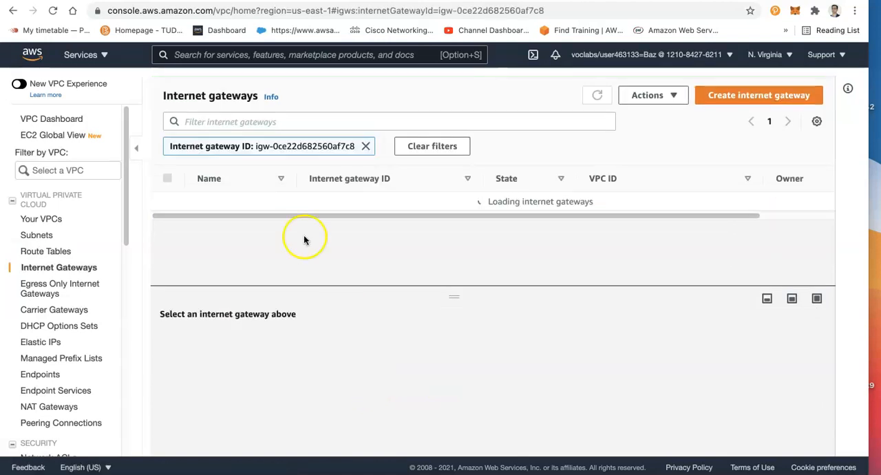
pyautogui.tripleClick(182, 95)
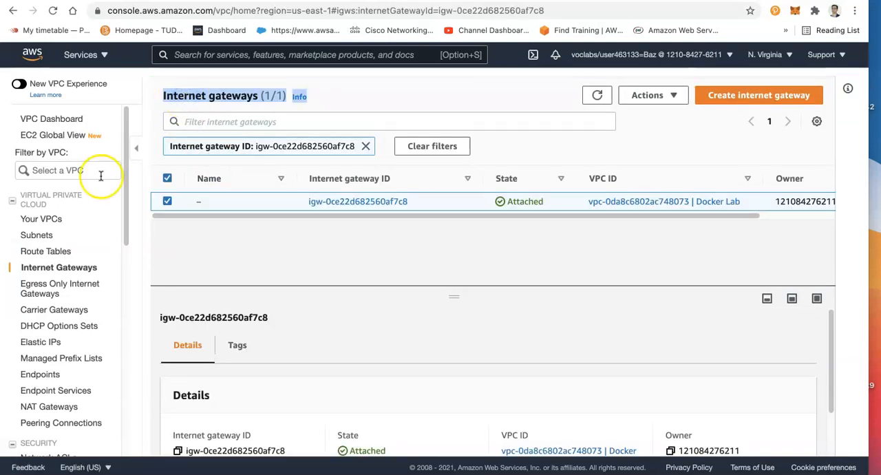
# Return to the route tables and name the Docker Lab VPC's non-main route table "Public Route Table"
pyautogui.click(39, 250)
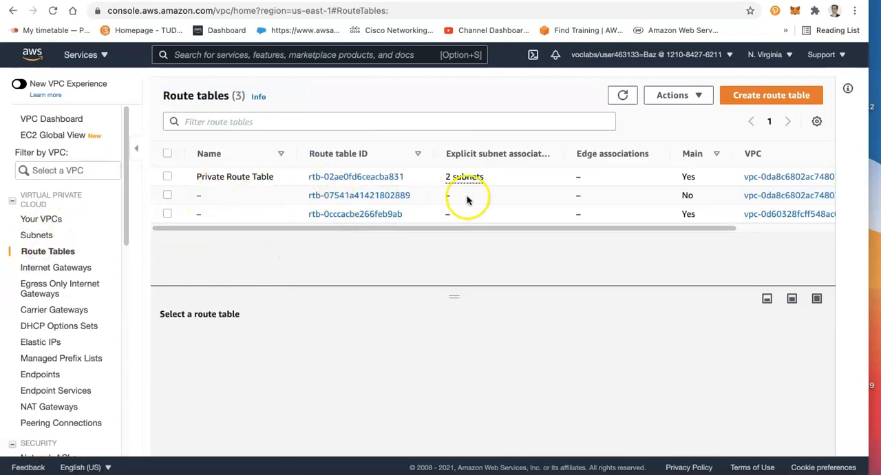
pyautogui.click(252, 195)
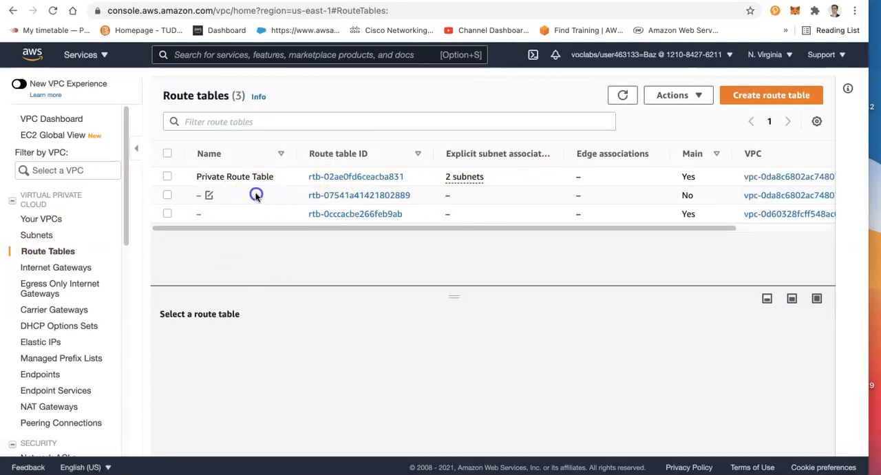
pyautogui.click(209, 195)
pyautogui.write('Pub')
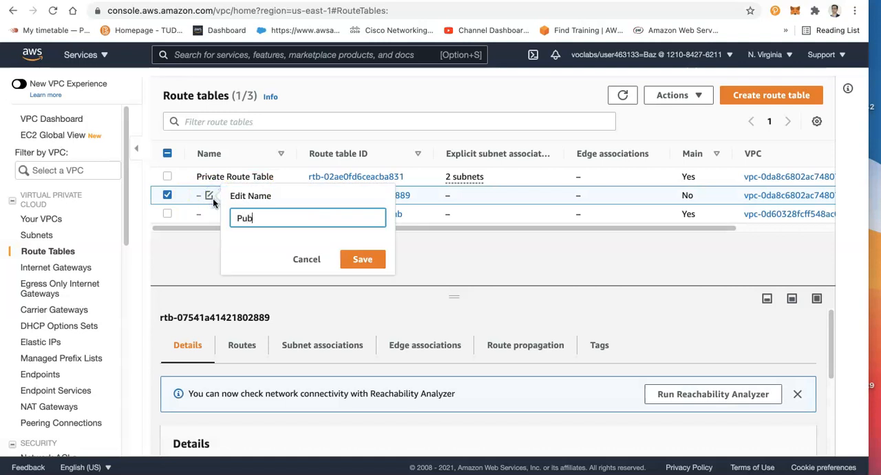
pyautogui.write('lic Route Table')
pyautogui.click(361, 259)
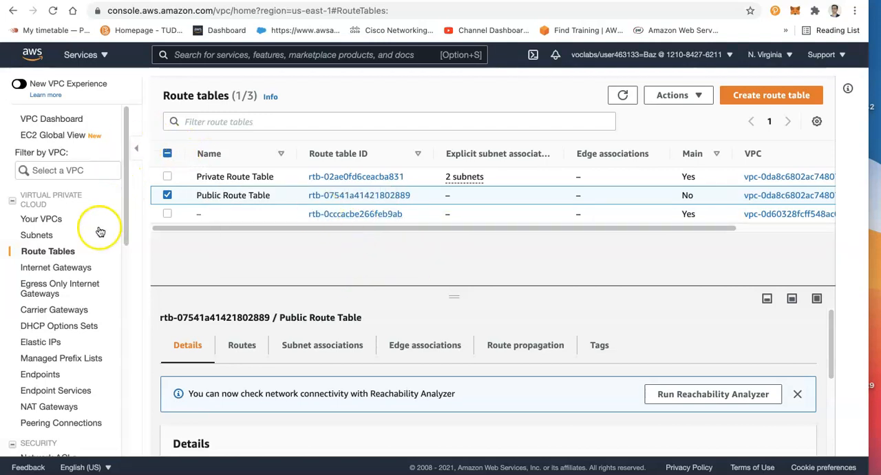
# Explicitly associate Public Subnet 2 and Public subnet 1 with the Public Route Table and save the associations
pyautogui.click(312, 347)
pyautogui.click(707, 394)
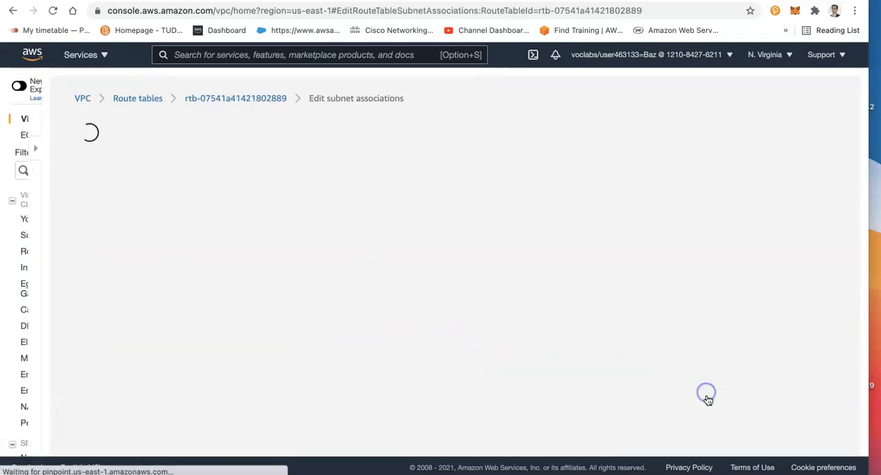
pyautogui.click(53, 273)
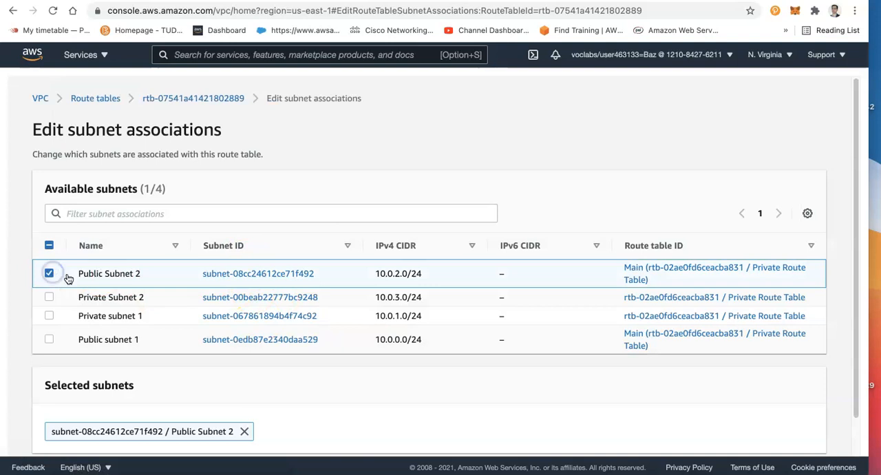
pyautogui.click(46, 340)
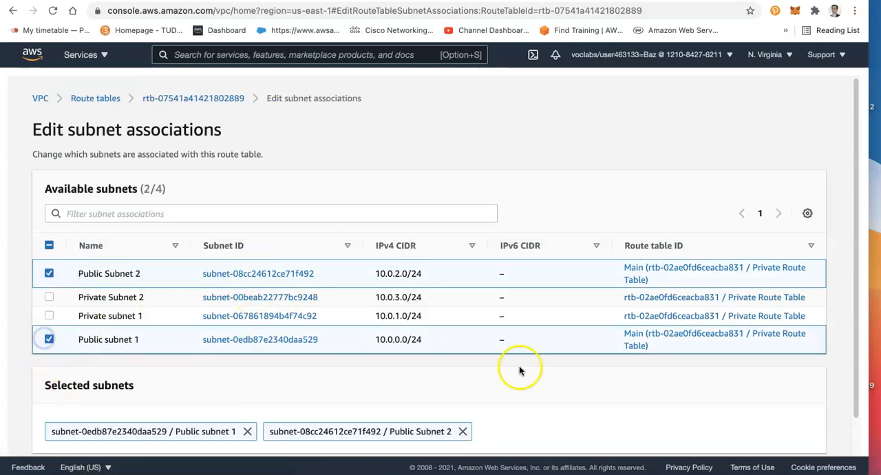
pyautogui.scroll(-2, 858, 208)
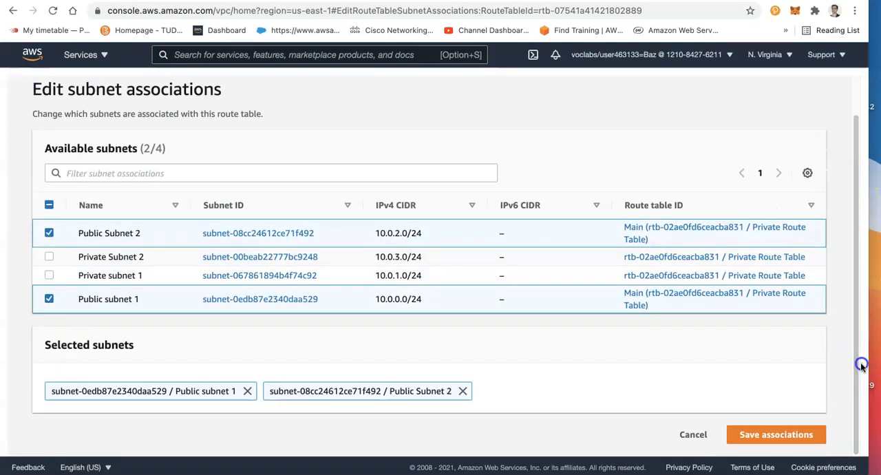
pyautogui.click(764, 434)
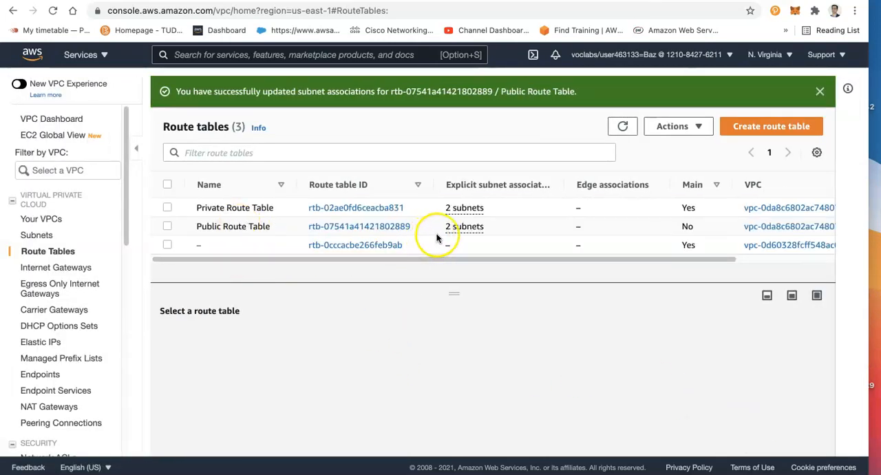
# Switch to the Extra Lab VPC.png diagram in the image viewer to review the planned VPC layout
pyautogui.click(186, 472)
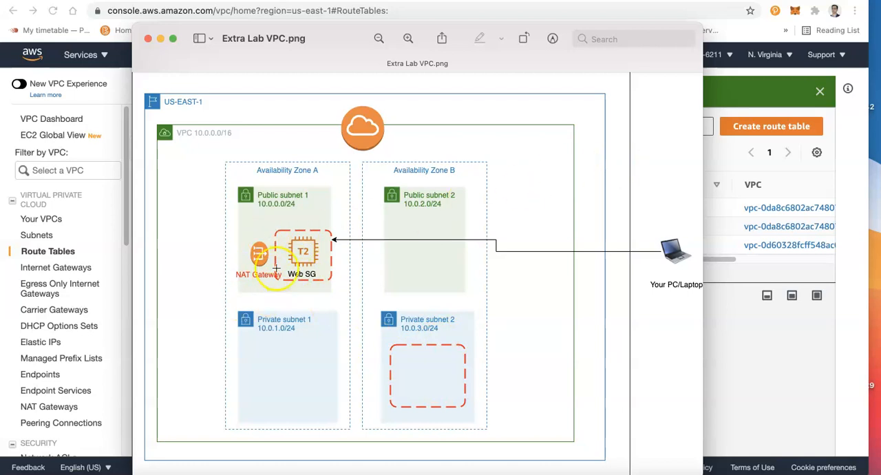
# Return to the AWS console, open the EC2 service, accept the cookies and start launching a new instance
pyautogui.click(55, 256)
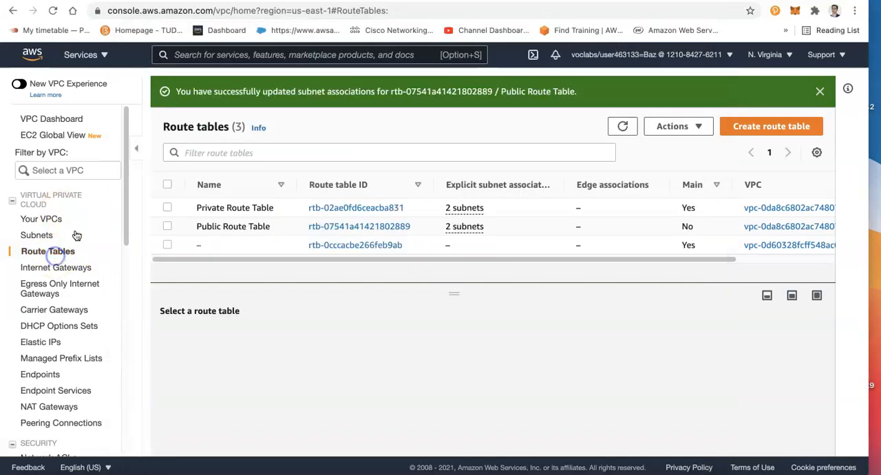
pyautogui.write('ec2')
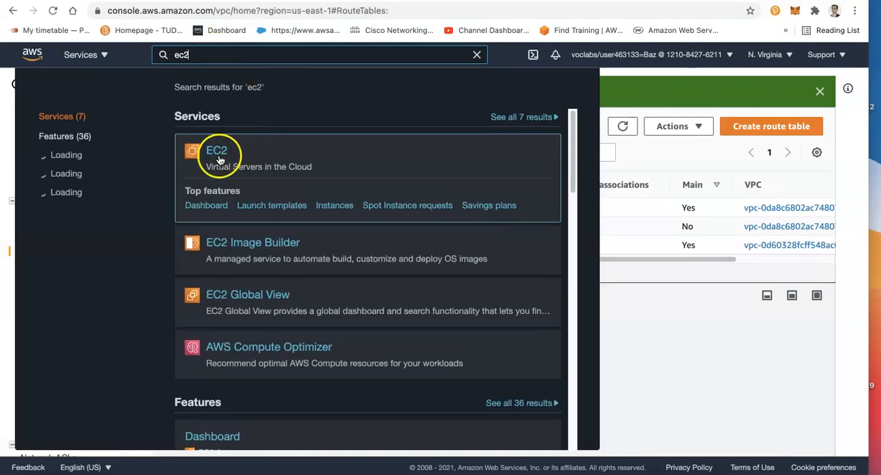
pyautogui.click(209, 155)
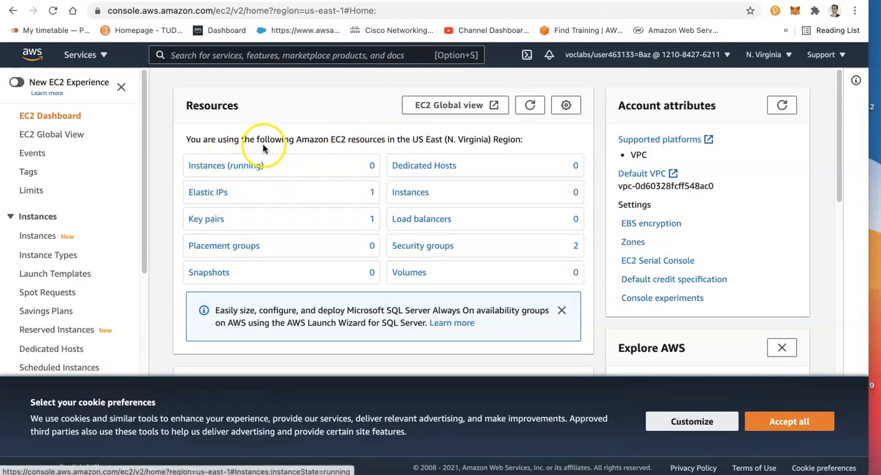
pyautogui.click(789, 421)
pyautogui.click(218, 442)
pyautogui.click(232, 396)
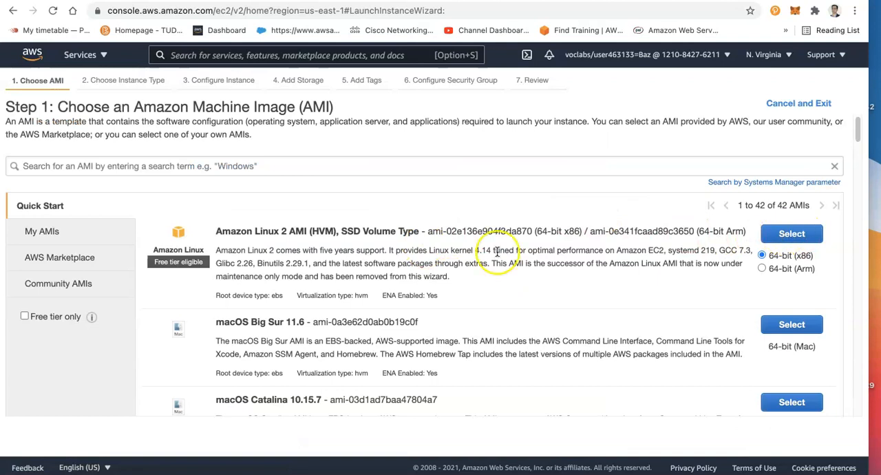
# Choose the 64-bit (x86) Amazon Linux 2 AMI with the t2.micro instance type and continue to the instance details
pyautogui.click(793, 234)
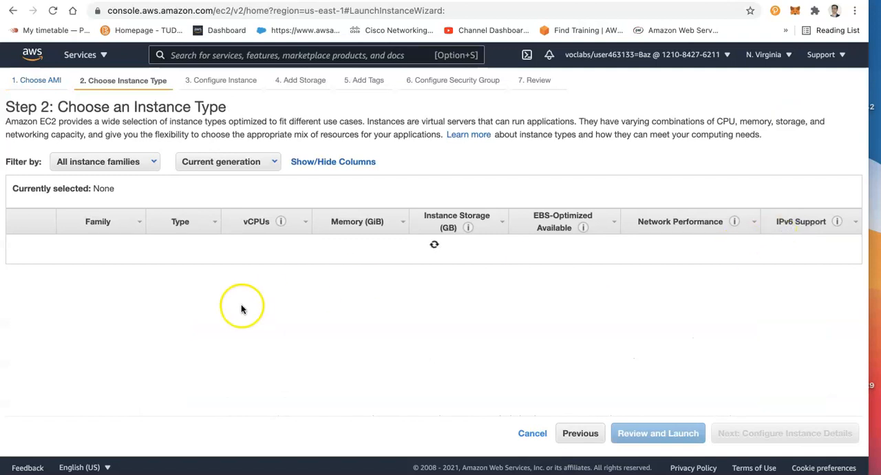
pyautogui.moveTo(202, 270)
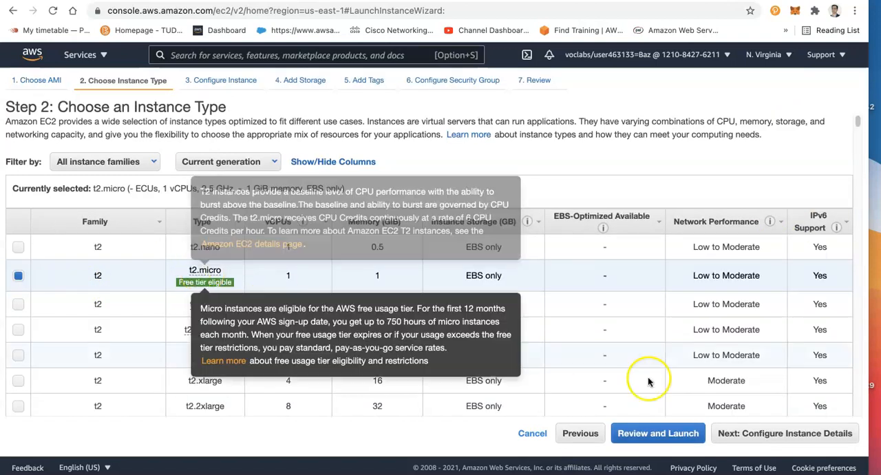
pyautogui.click(771, 440)
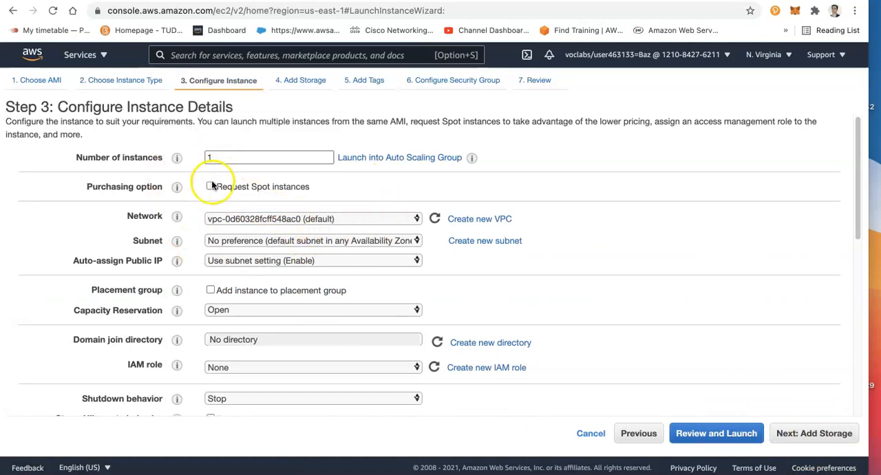
# Place the instance in the Docker Lab VPC's Public subnet 1 and set Auto-assign Public IP to Enable
pyautogui.click(221, 218)
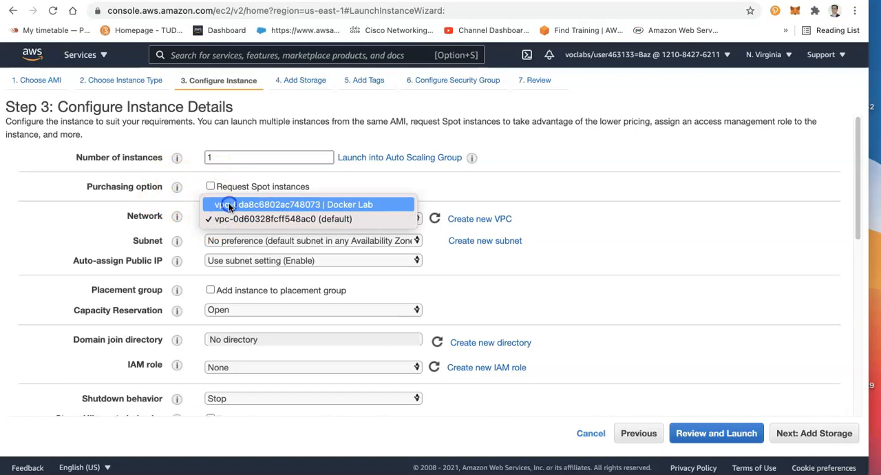
pyautogui.click(230, 204)
pyautogui.click(242, 241)
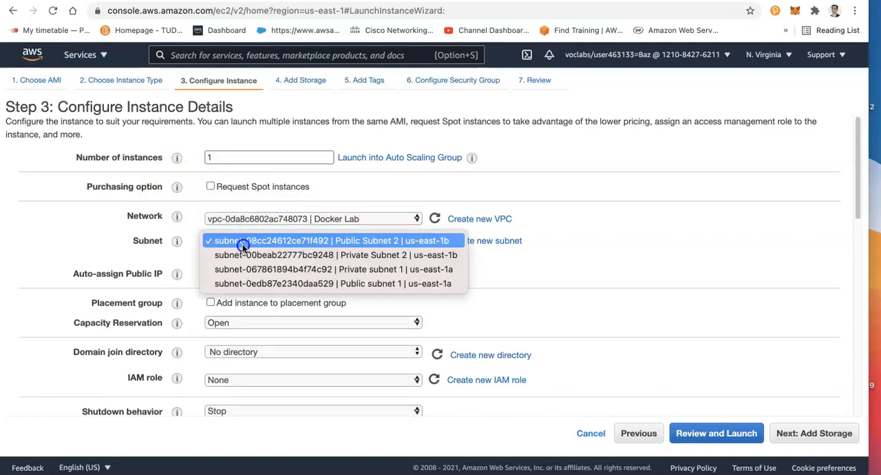
pyautogui.click(312, 285)
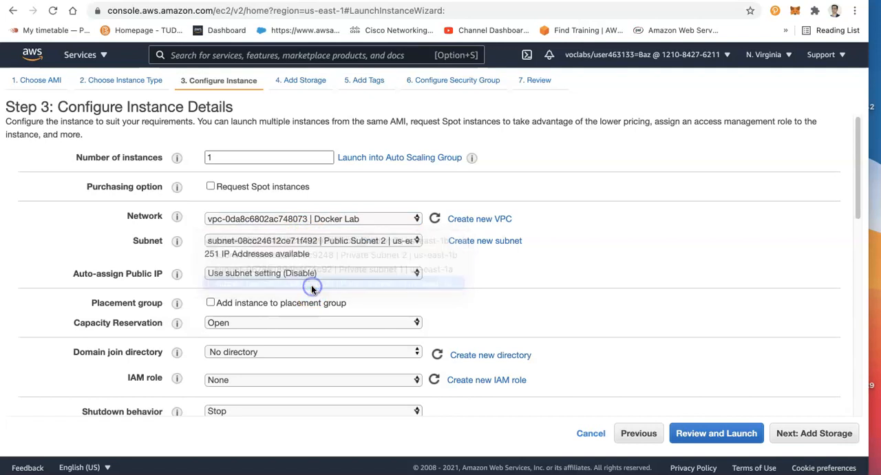
pyautogui.click(238, 274)
pyautogui.click(242, 286)
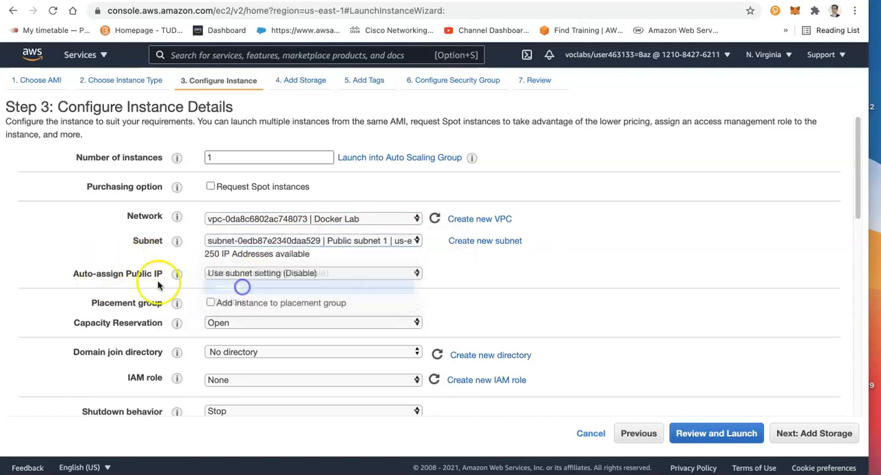
pyautogui.moveTo(174, 273)
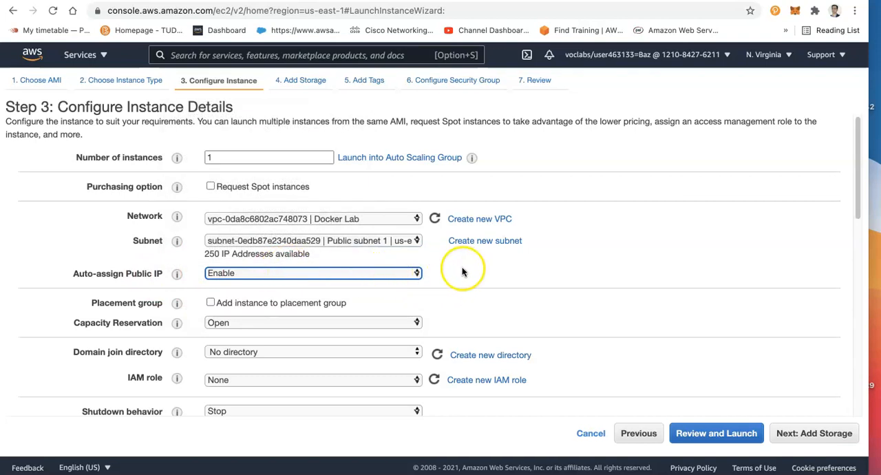
# Switch to Sublime Text and copy the entire userdata.sh script for the instance's user data
pyautogui.moveTo(859, 209); pyautogui.dragTo(862, 244)
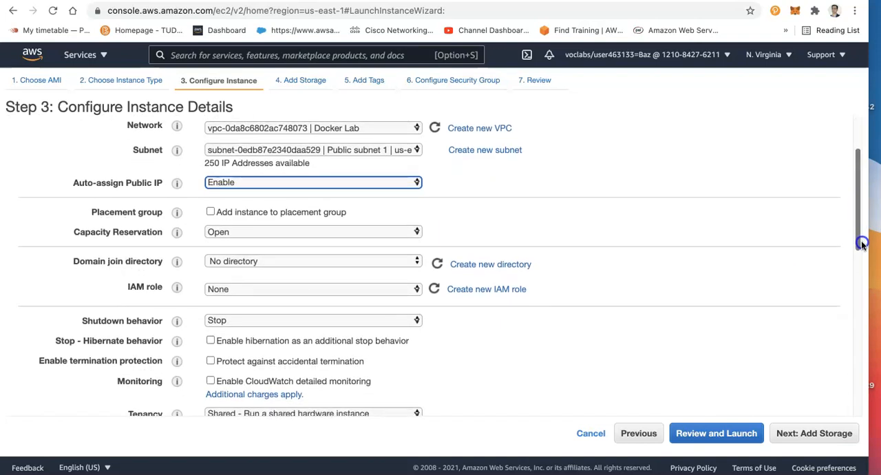
pyautogui.moveTo(862, 244); pyautogui.dragTo(858, 425)
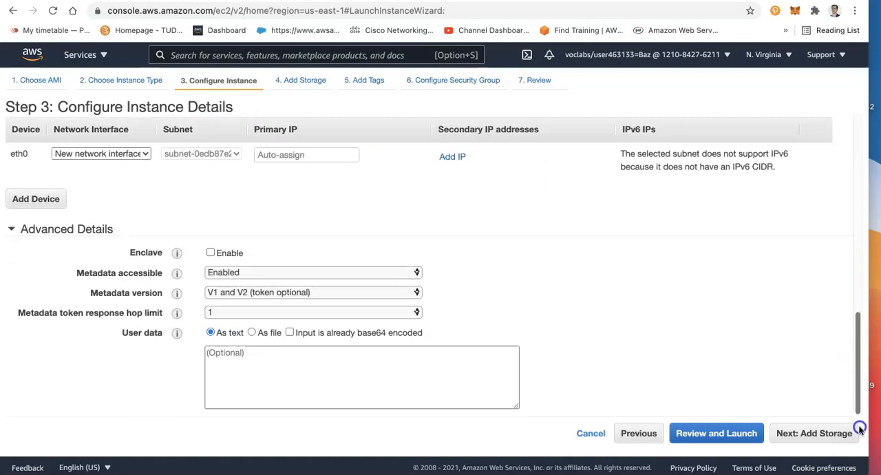
pyautogui.click(399, 373)
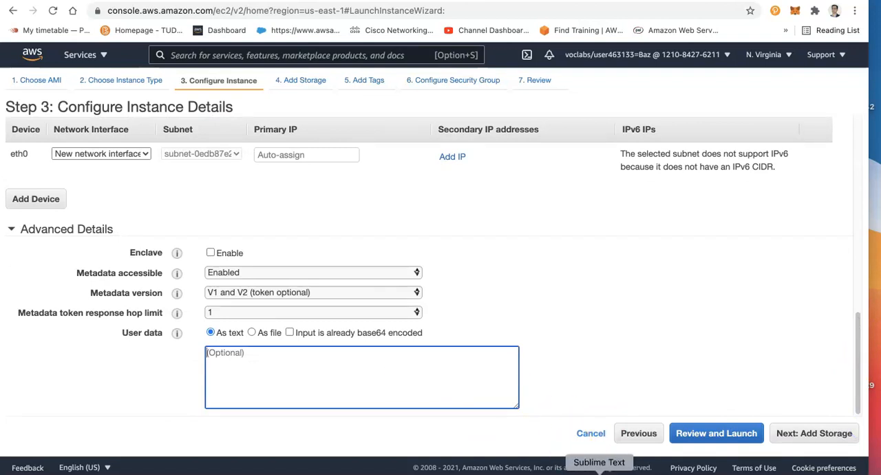
pyautogui.click(600, 472)
pyautogui.click(169, 195)
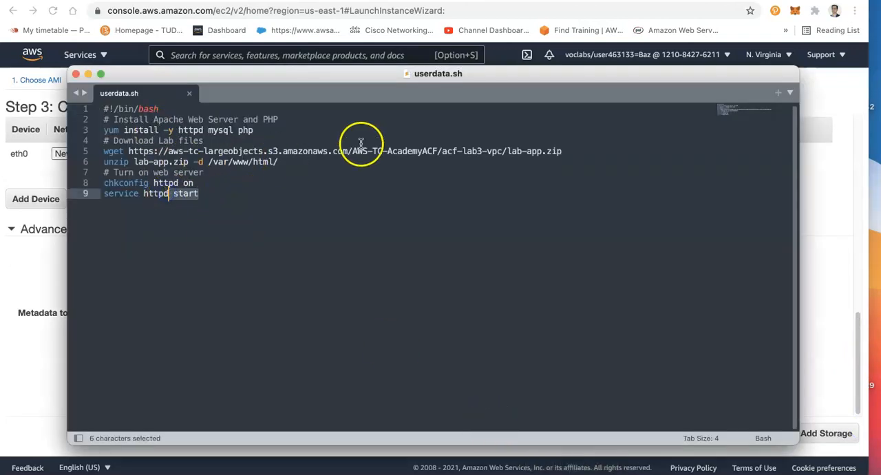
pyautogui.doubleClick(522, 151)
pyautogui.click(522, 151)
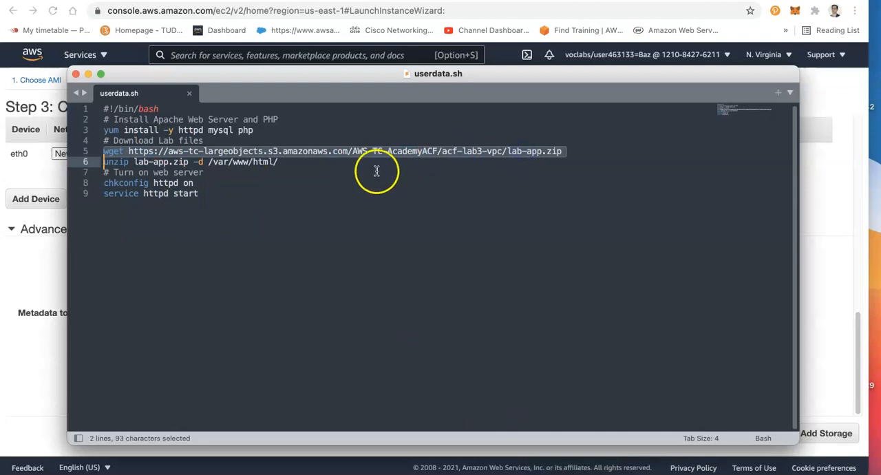
pyautogui.click(205, 184)
pyautogui.press('super+a')
pyautogui.rightClick(141, 126)
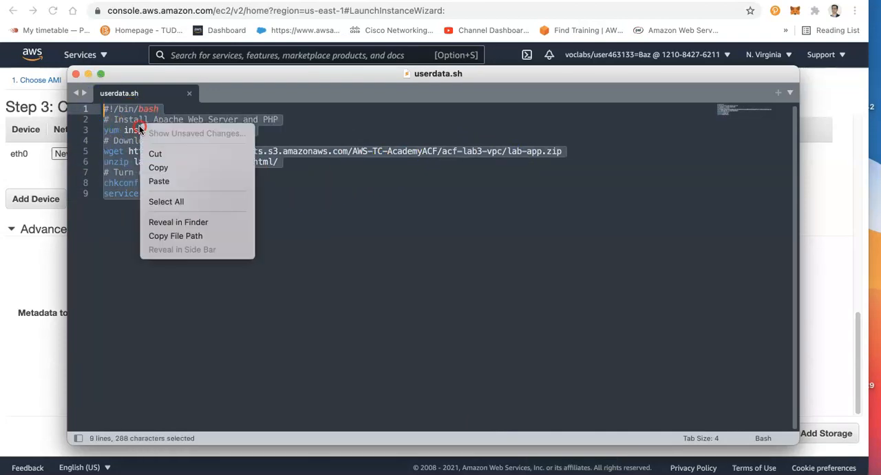
pyautogui.click(169, 168)
# Back in the instance details, paste the copied script into the user data as text and continue to the storage settings
pyautogui.click(51, 238)
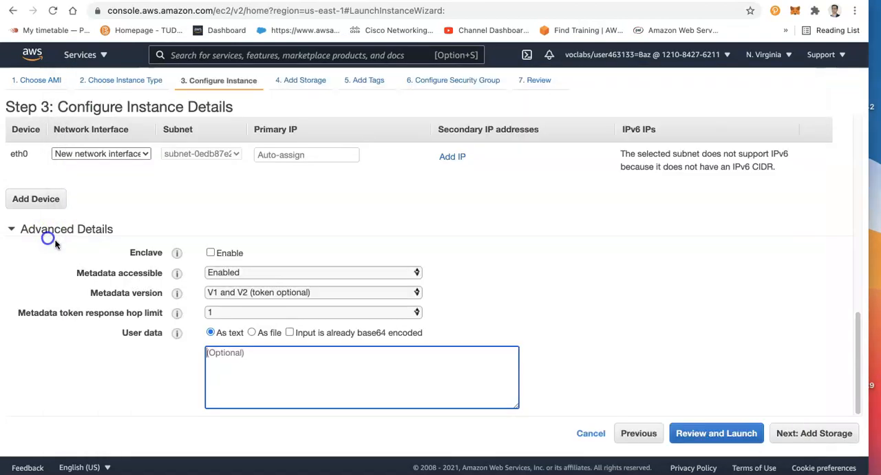
pyautogui.click(250, 360)
pyautogui.rightClick(250, 361)
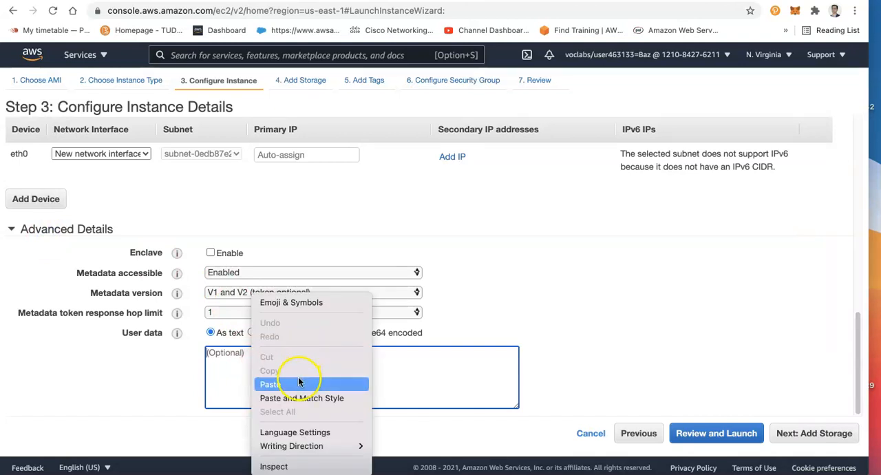
pyautogui.click(321, 378)
pyautogui.click(815, 439)
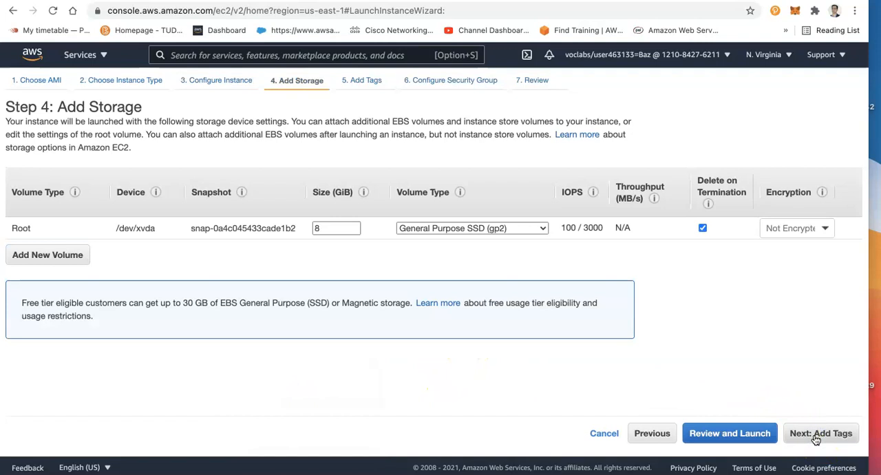
# Keep the default storage, add a Name tag with the value "Web Server (Docker Host)" and continue to the security group
pyautogui.click(815, 439)
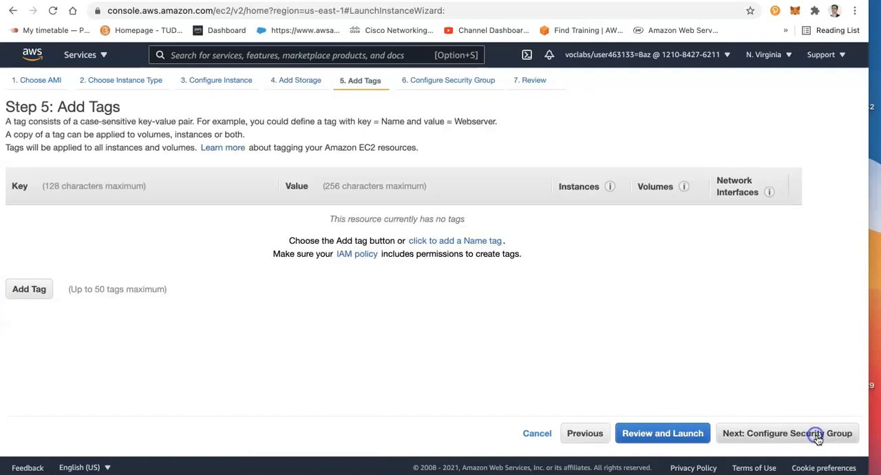
pyautogui.click(25, 291)
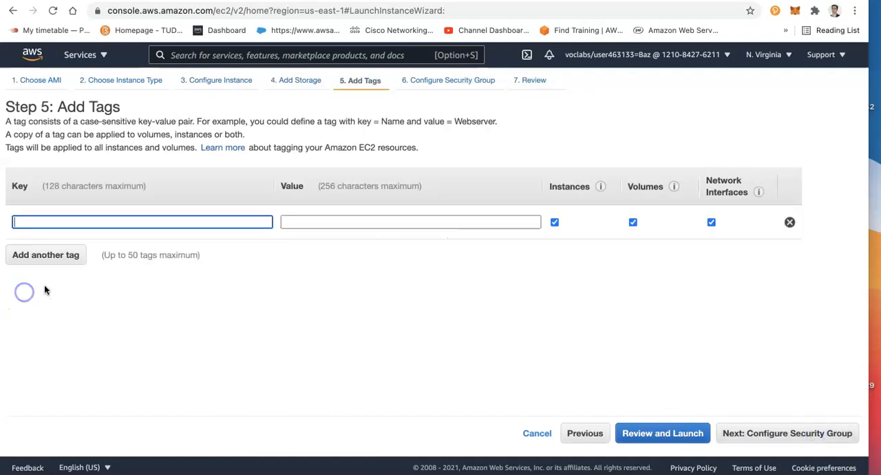
pyautogui.write('Name')
pyautogui.press('Tab')
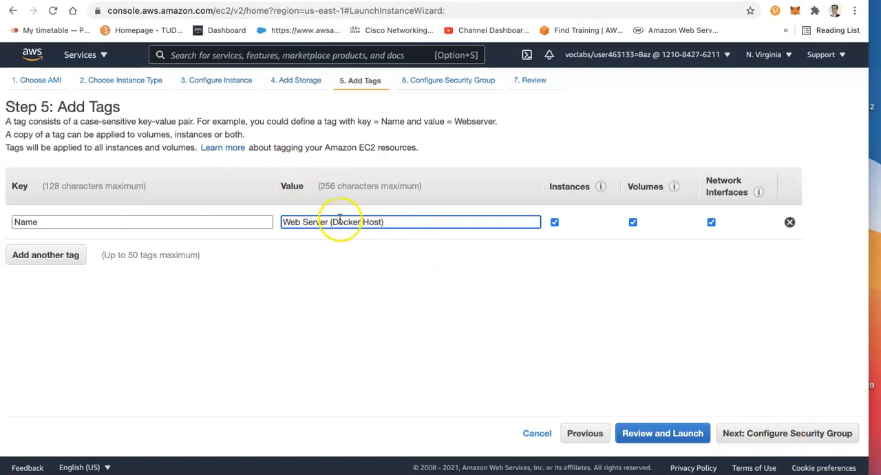
pyautogui.click(747, 430)
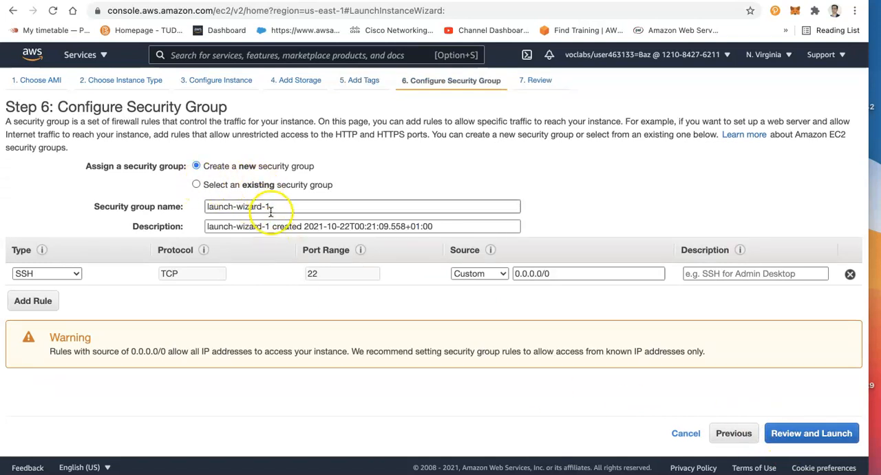
# Name the new security group "Web and Docker SG" and describe it as "Allow access to Web and Docker engine"
pyautogui.tripleClick(277, 207)
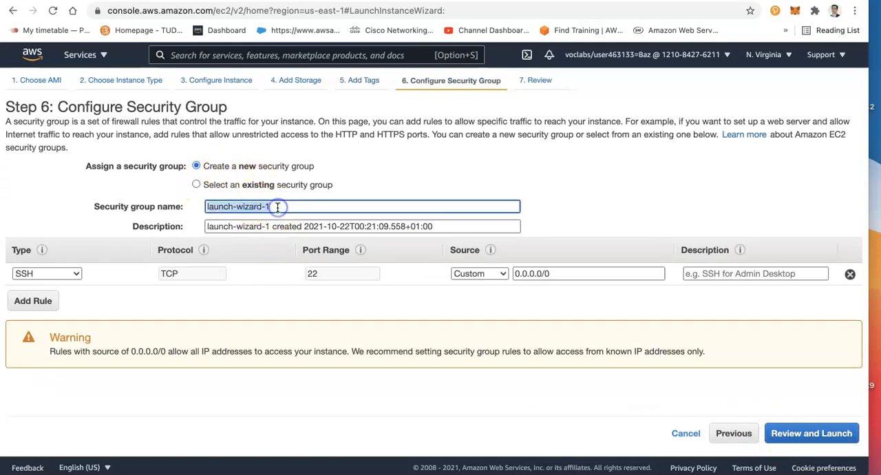
pyautogui.write('Web and Docker')
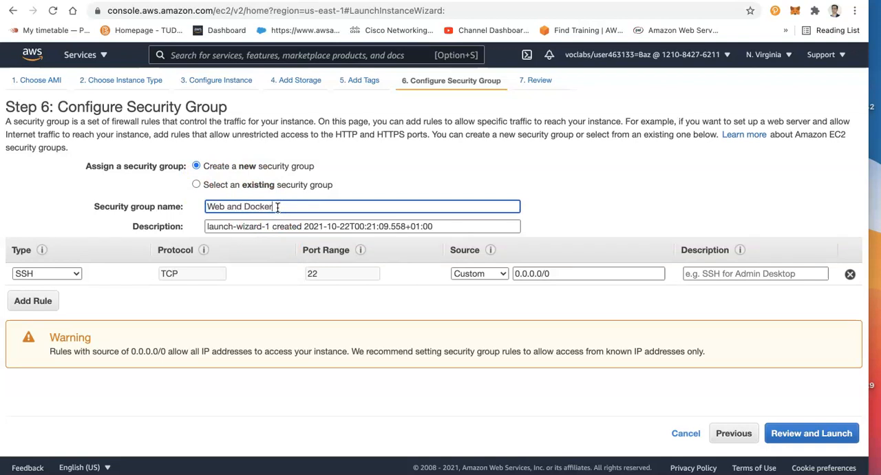
pyautogui.write(' SG')
pyautogui.press('Tab')
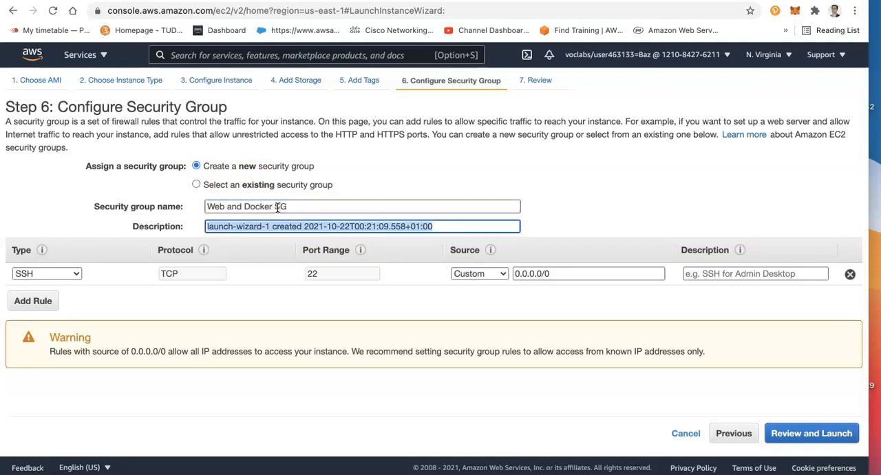
pyautogui.write('Al')
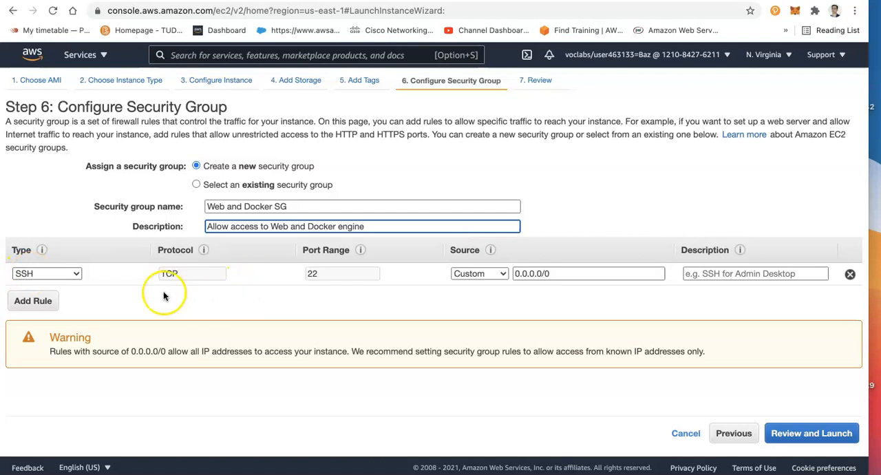
# Add an HTTP inbound rule to the Web and Docker SG security group
pyautogui.click(32, 301)
pyautogui.click(61, 295)
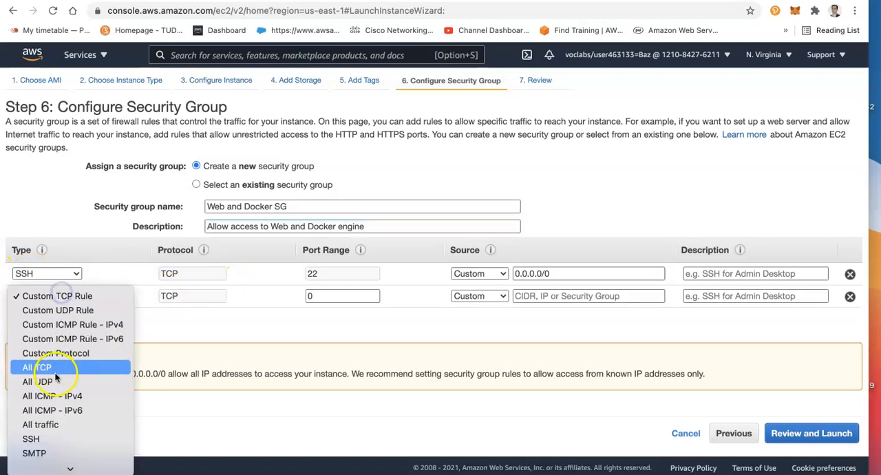
pyautogui.press('h')
pyautogui.press('Return')
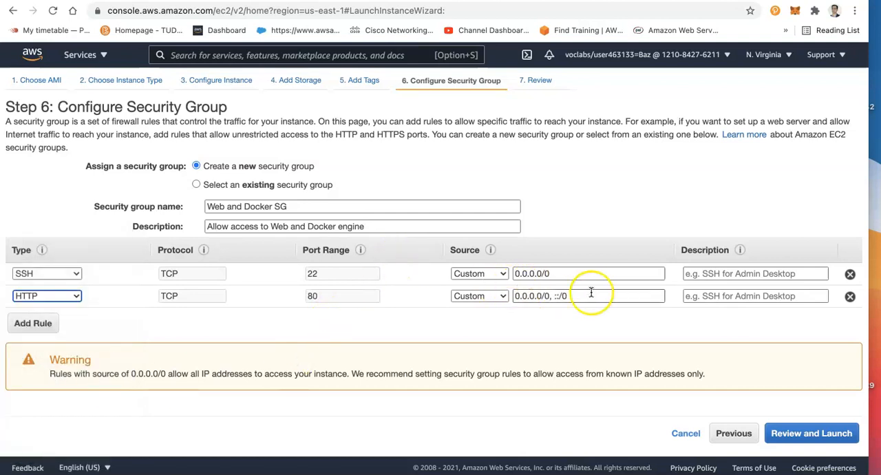
# Add a Custom TCP inbound rule for port 8080 to the Web and Docker SG security group
pyautogui.click(33, 323)
pyautogui.click(55, 319)
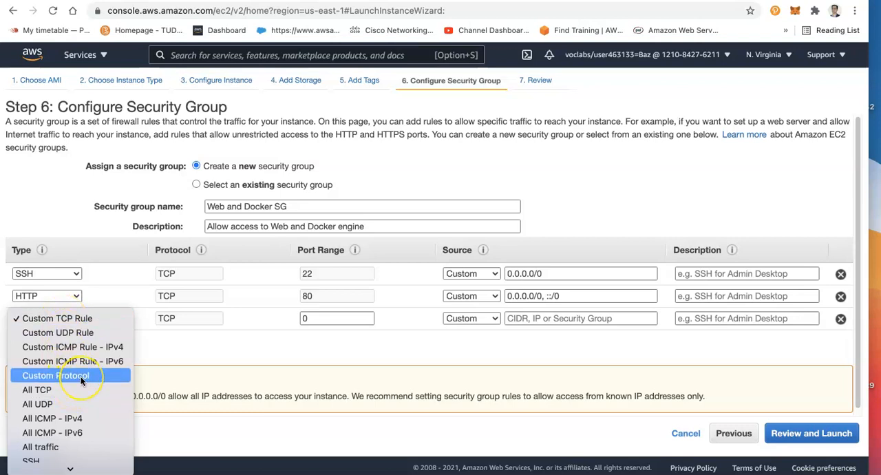
pyautogui.scroll(-5, 79, 382)
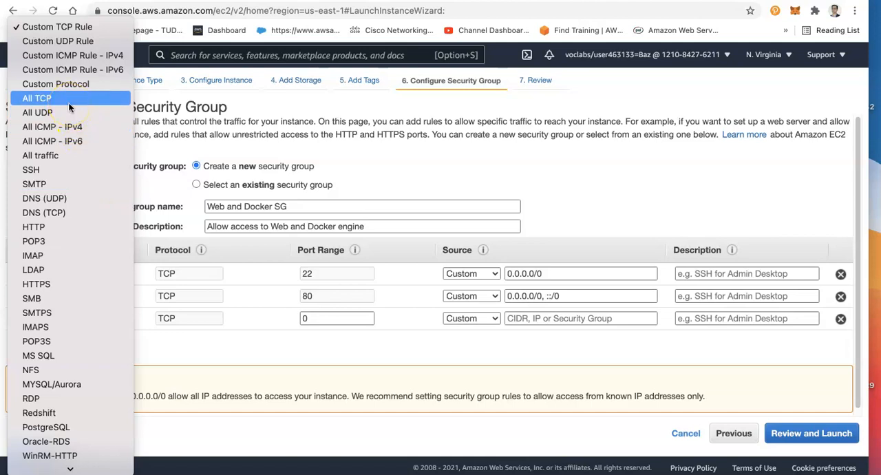
pyautogui.click(60, 27)
pyautogui.click(328, 316)
pyautogui.write('808')
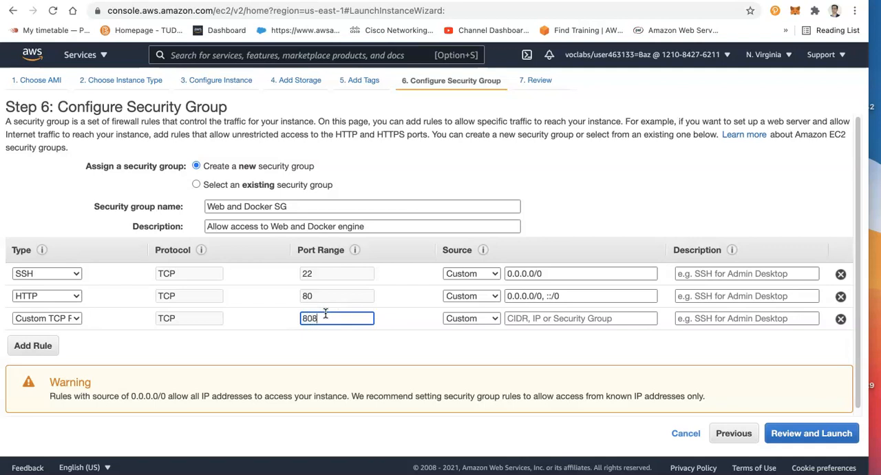
pyautogui.write('0')
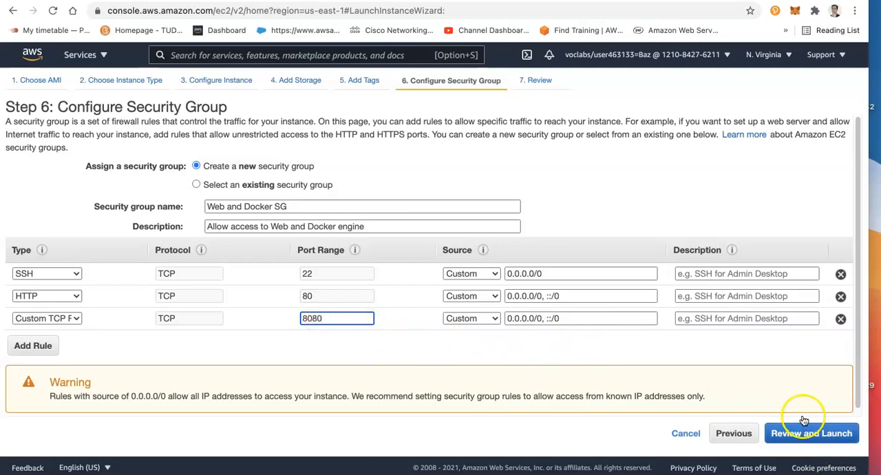
# Review and launch the instance with the existing vockey key pair, acknowledging access to its private key file
pyautogui.click(837, 433)
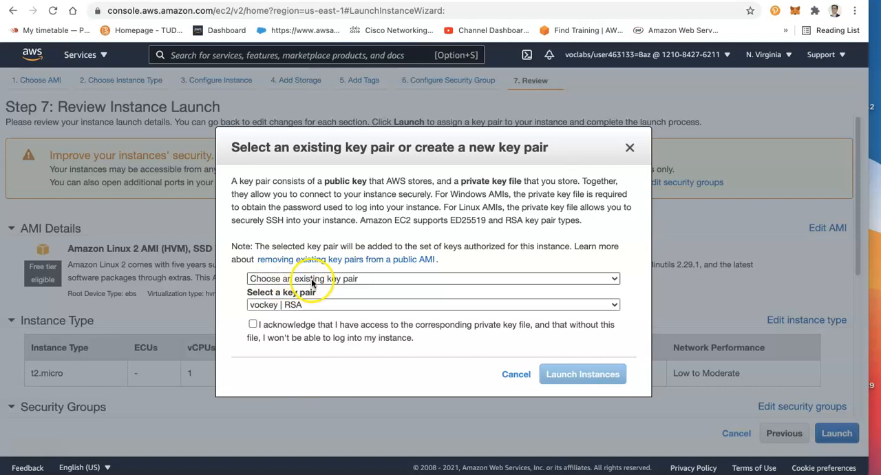
pyautogui.click(253, 324)
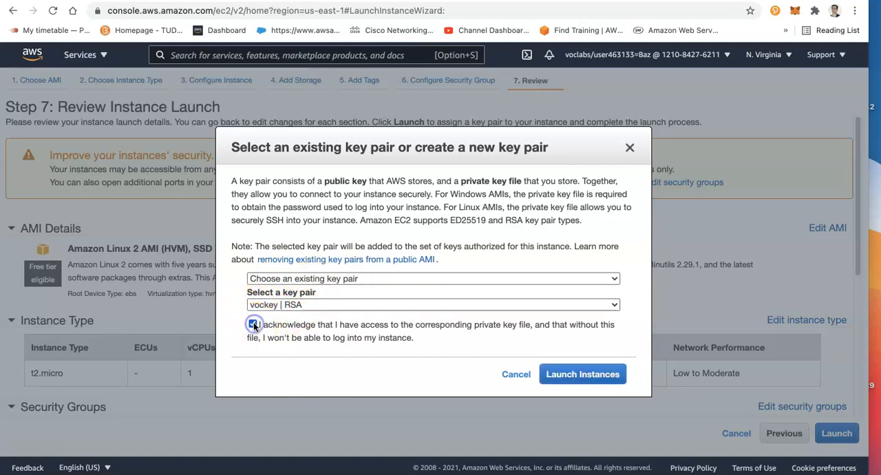
pyautogui.click(574, 377)
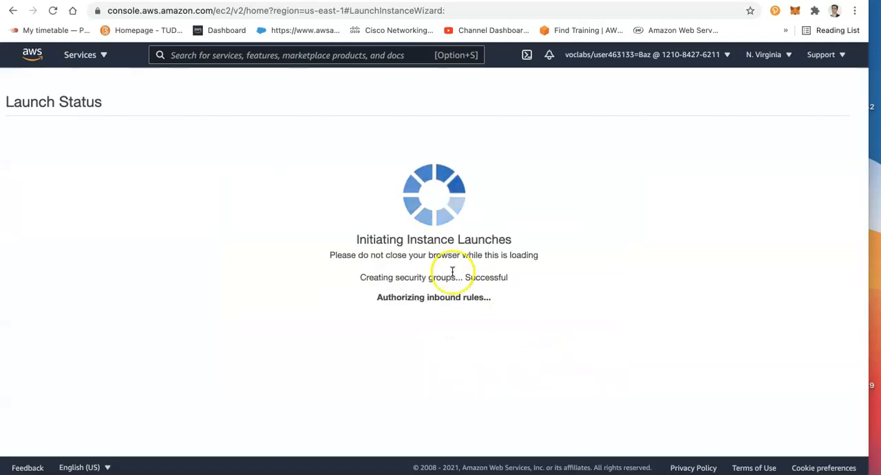
# Switch to the Learner Lab page and download the SSH key in PEM format from the AWS details
pyautogui.click(207, 0)
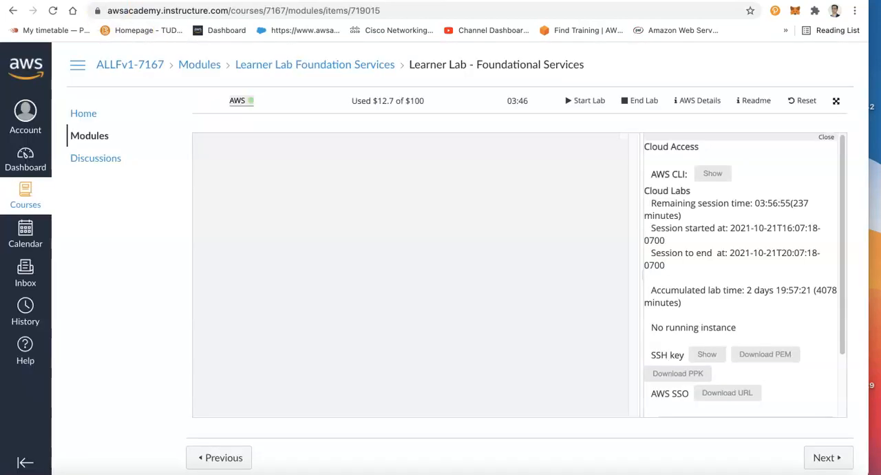
pyautogui.click(686, 103)
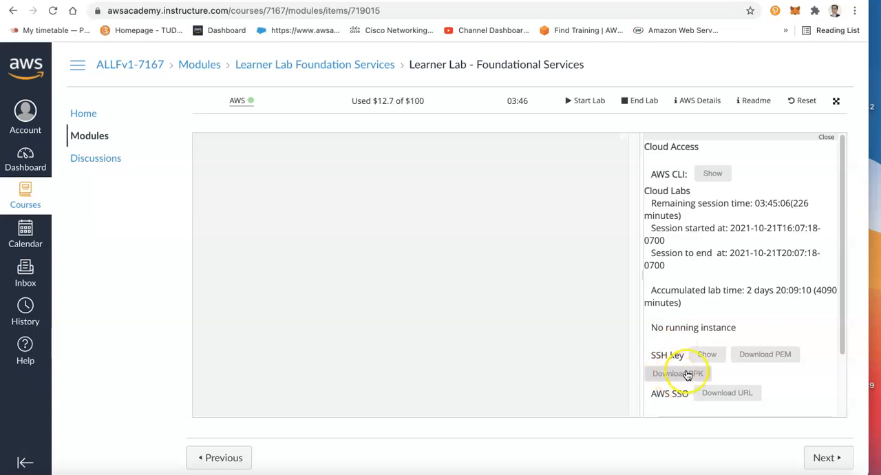
pyautogui.click(775, 356)
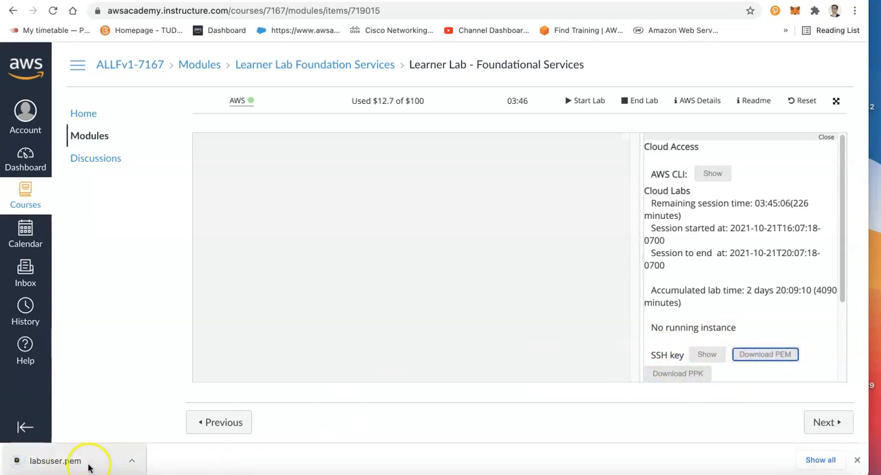
pyautogui.click(388, 275)
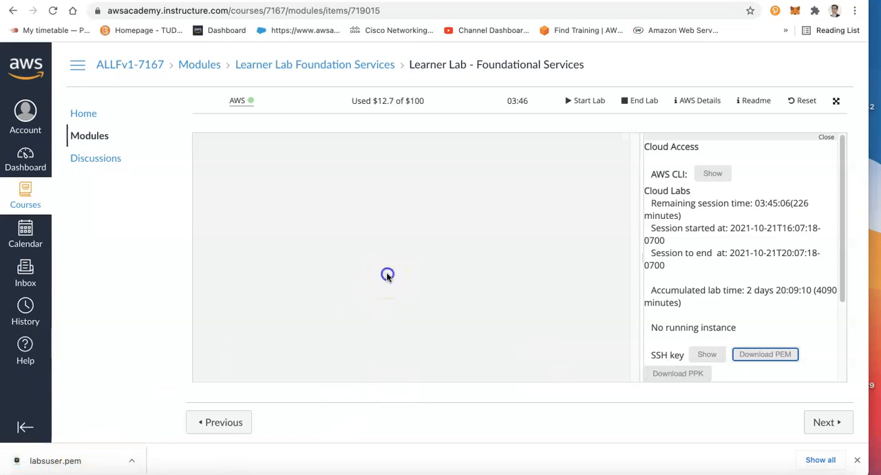
pyautogui.click(825, 138)
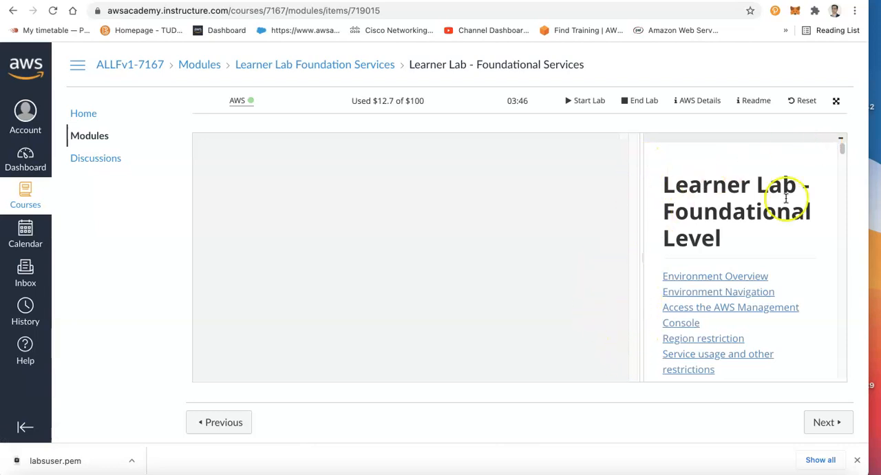
pyautogui.click(841, 140)
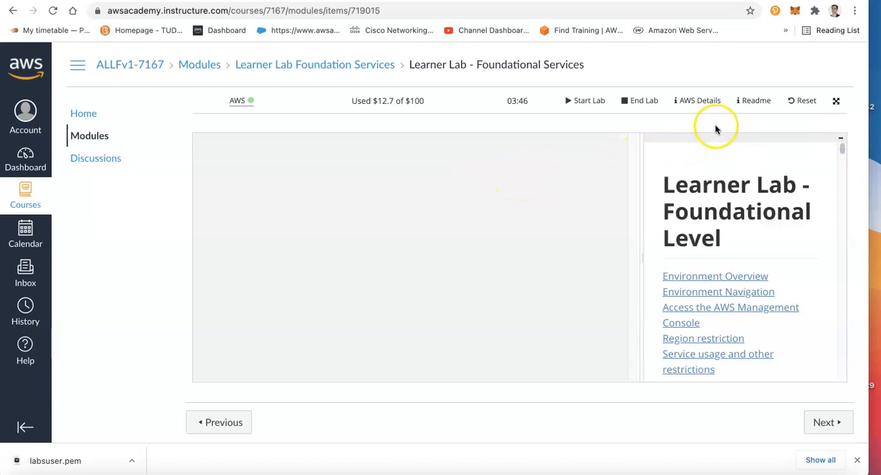
pyautogui.click(765, 105)
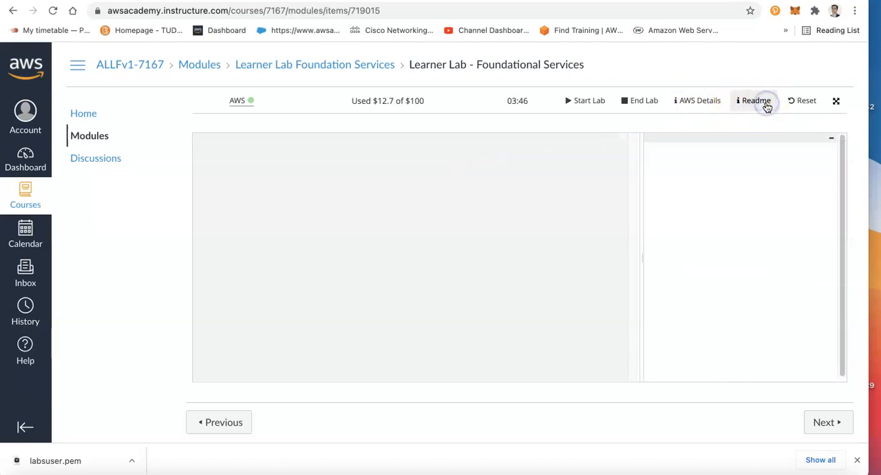
pyautogui.click(685, 103)
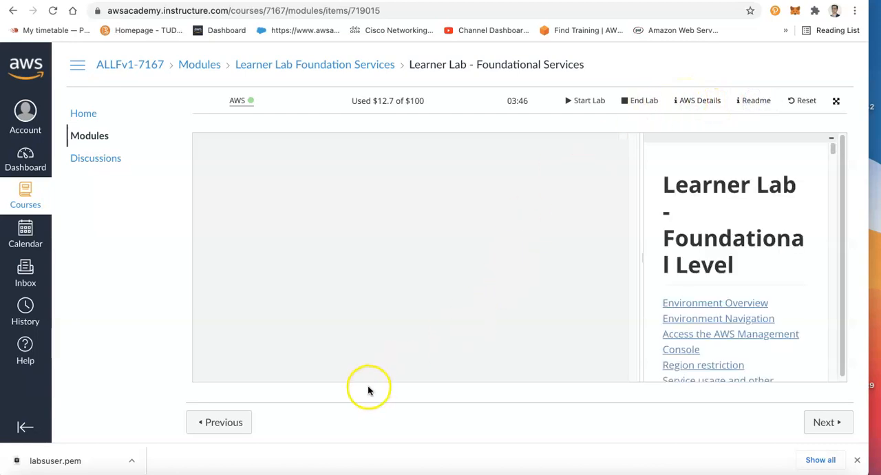
pyautogui.click(831, 102)
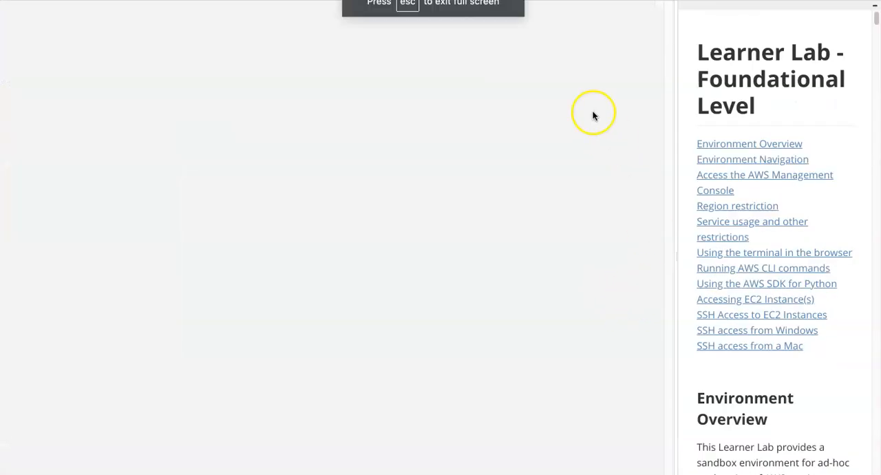
pyautogui.press('Escape')
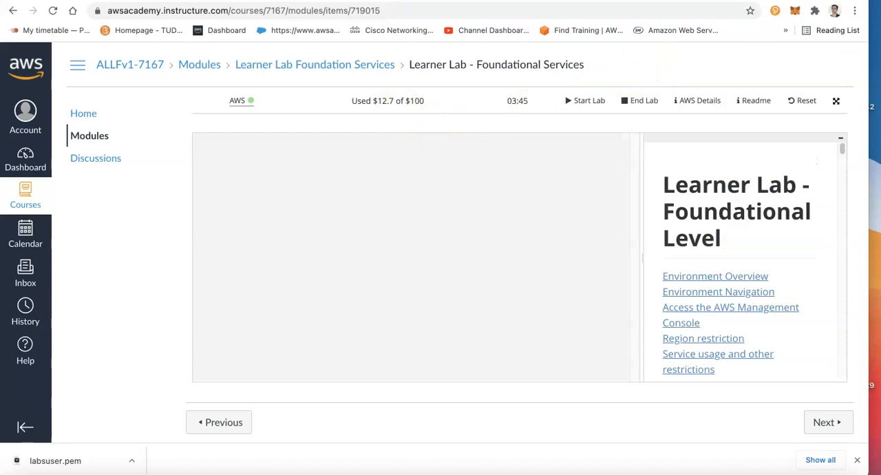
# Show the launched instance in the EC2 console, refresh its state and copy the Web Server (Docker Host) instance's public IPv4 address
pyautogui.hotkey('ctrl', 'Tab')
pyautogui.click(268, 169)
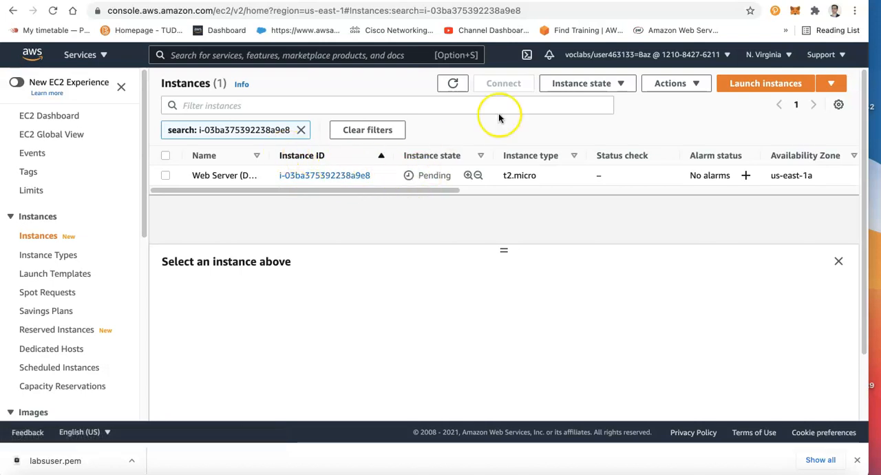
pyautogui.click(453, 86)
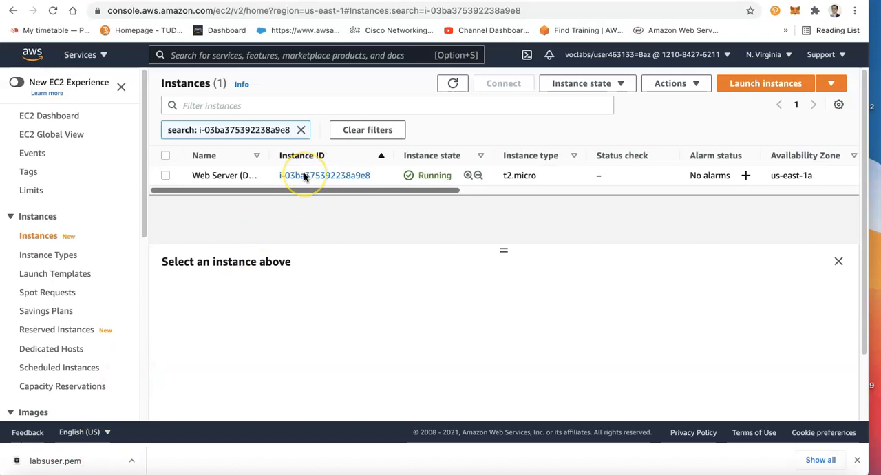
pyautogui.click(604, 174)
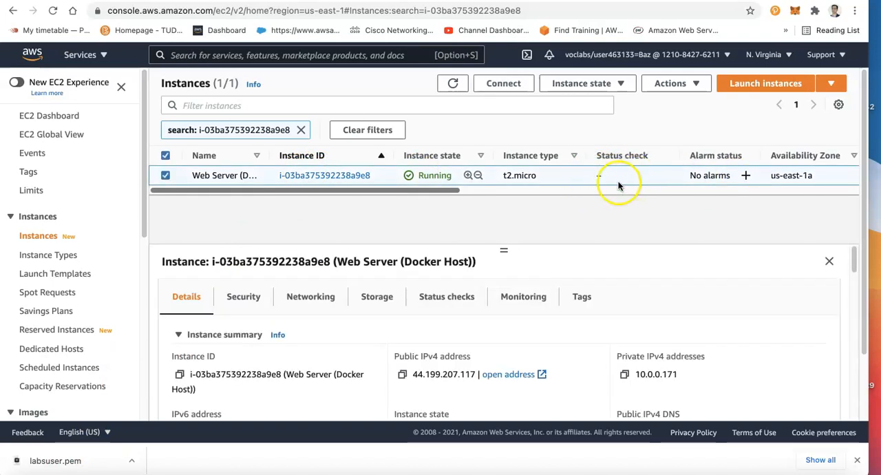
pyautogui.click(403, 377)
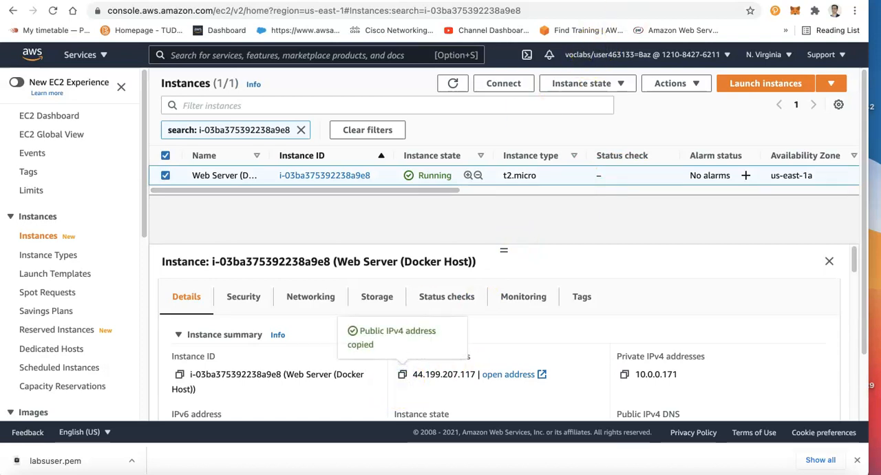
# Open the copied public IP address in a new browser tab and try the site's RDS and Load Test pages
pyautogui.press('super+t')
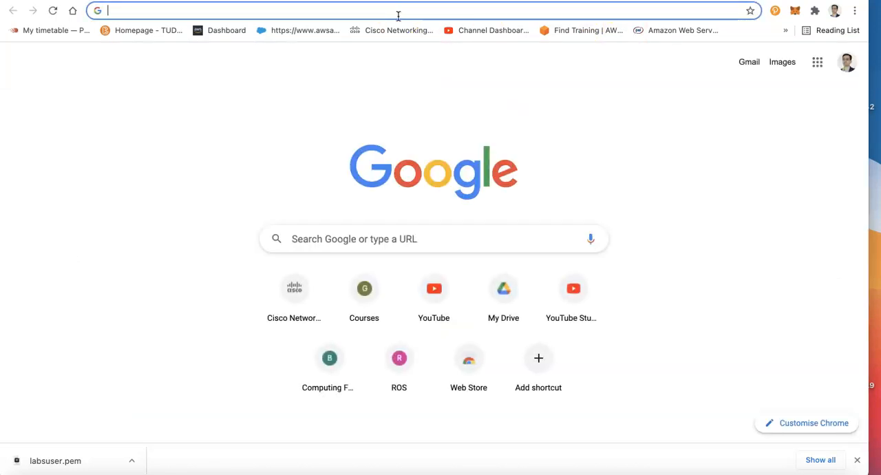
pyautogui.press('super+v')
pyautogui.press('Return')
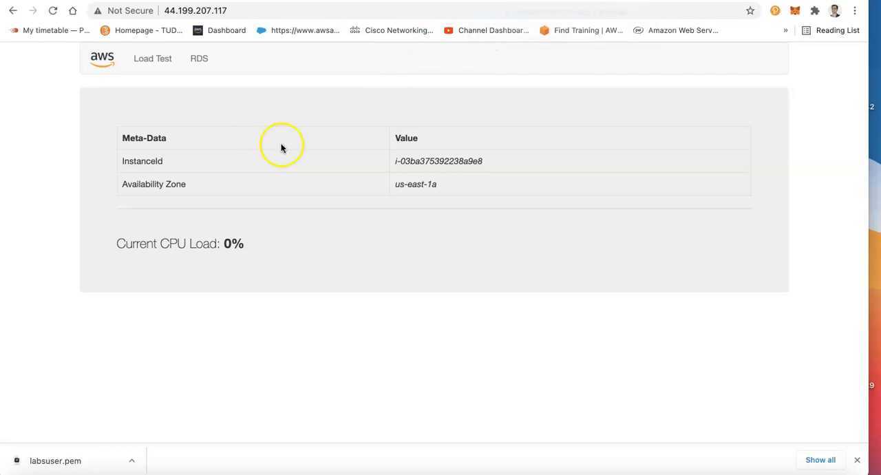
pyautogui.click(200, 59)
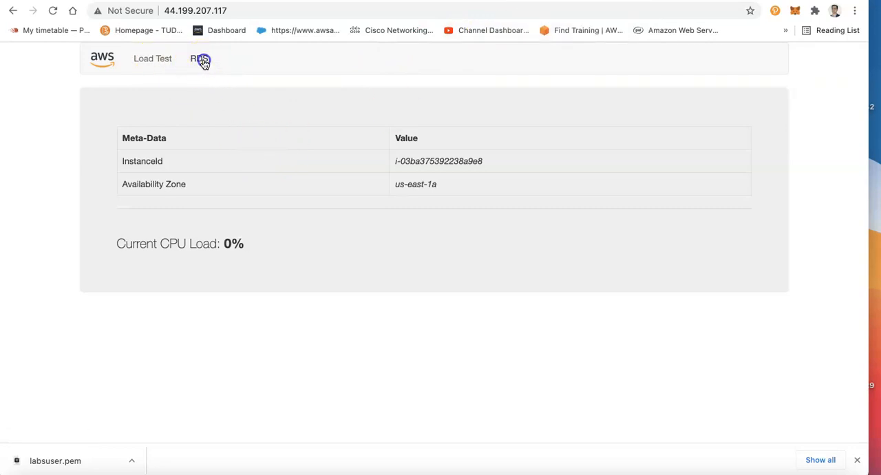
pyautogui.click(158, 60)
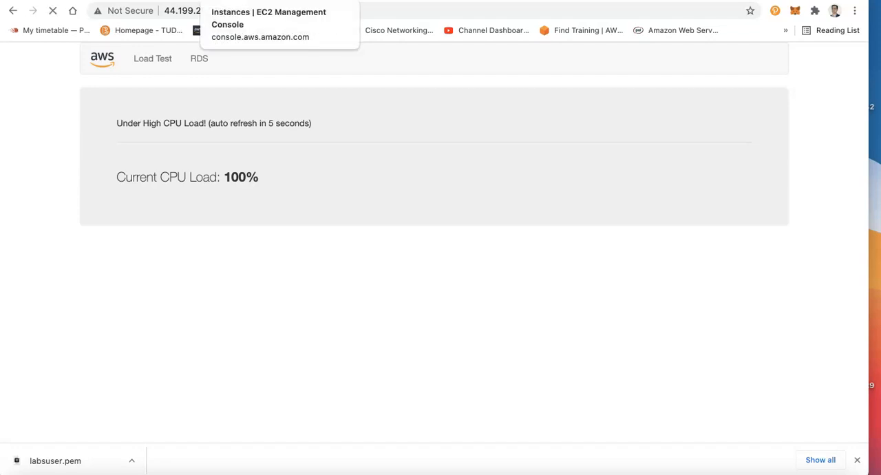
# Back in the EC2 console, clear the instance filter and display the SSH client connection instructions for Web Server (Docker Host)
pyautogui.click(278, 1)
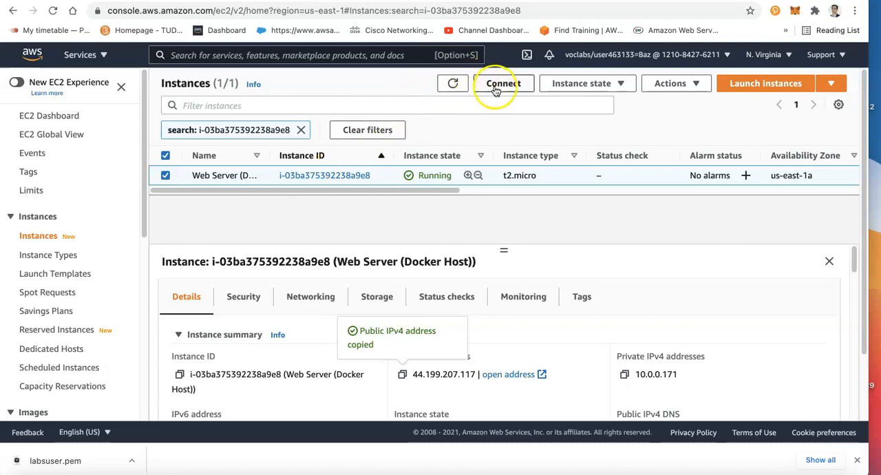
pyautogui.click(301, 131)
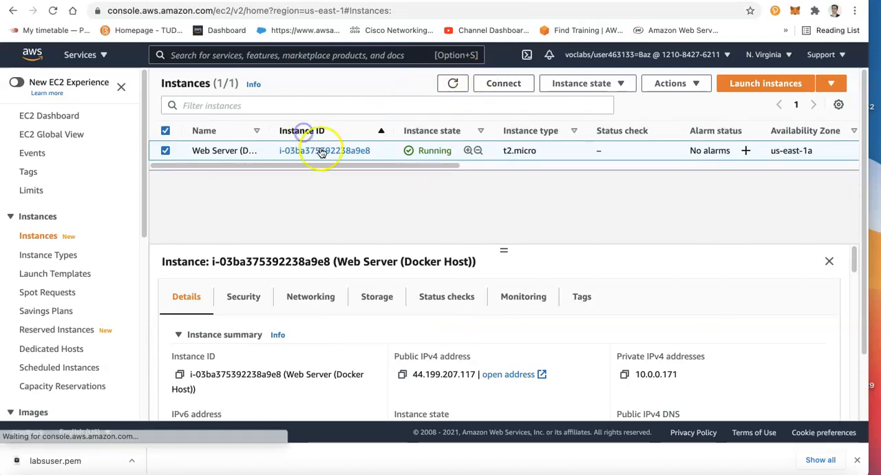
pyautogui.click(494, 84)
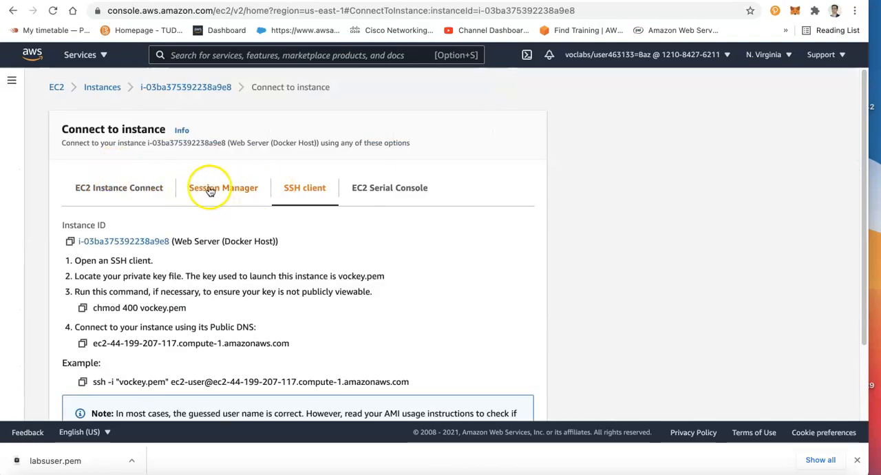
pyautogui.click(109, 188)
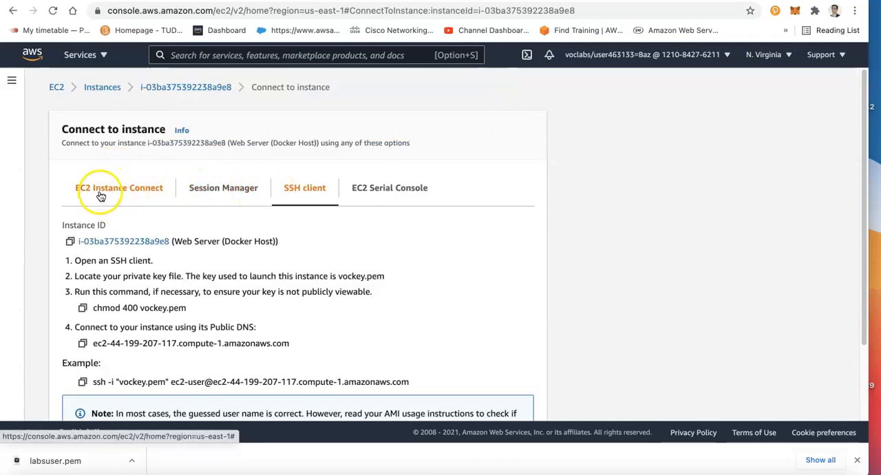
pyautogui.click(231, 188)
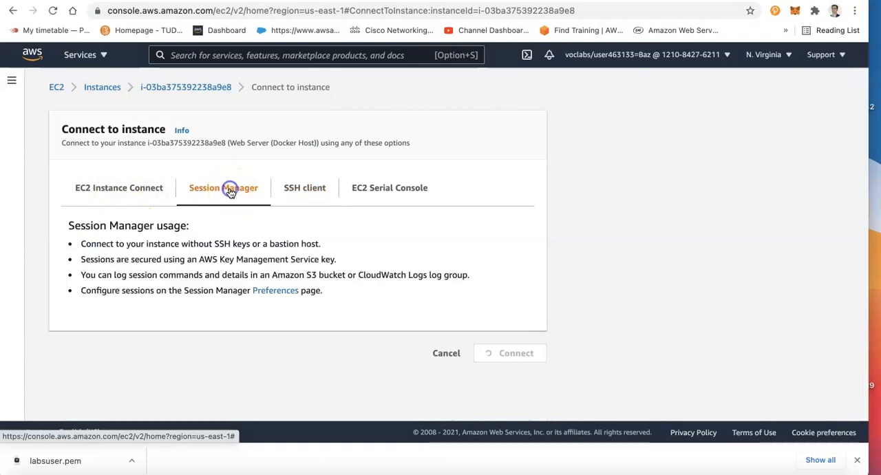
pyautogui.click(298, 197)
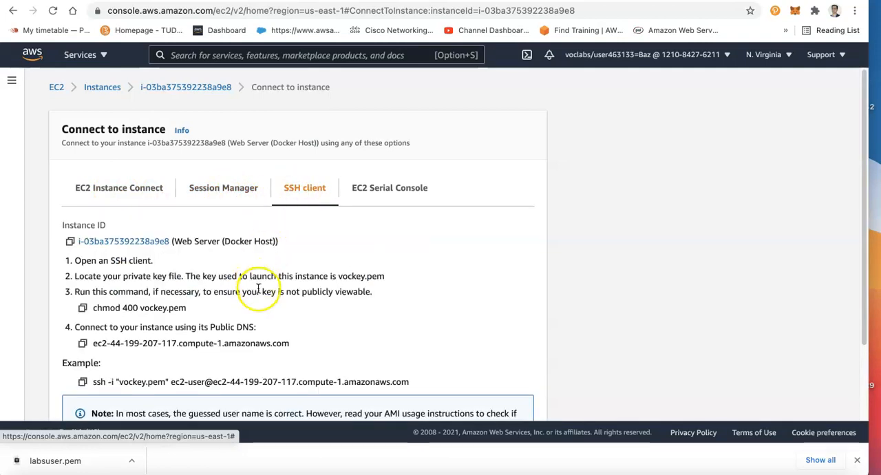
pyautogui.scroll(-2, 257, 324)
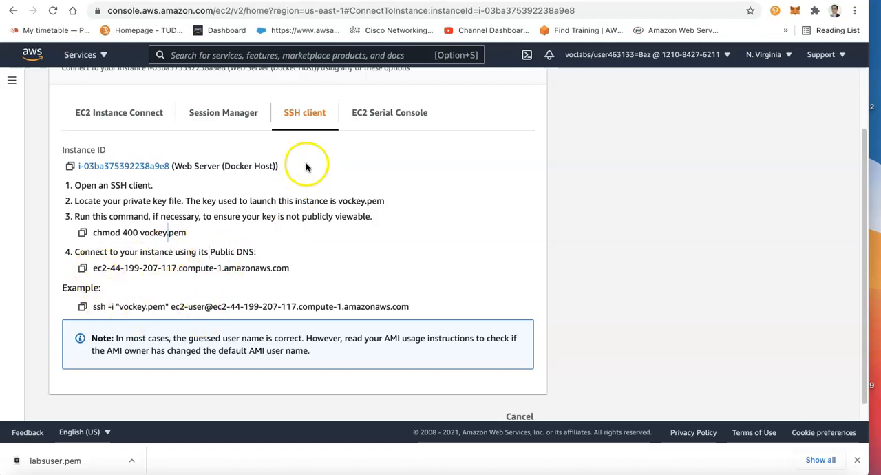
# Change to the ~/.ssh/ directory in the Learner Lab terminal and list its files
pyautogui.click(181, 1)
pyautogui.doubleClick(296, 140)
pyautogui.click(360, 154)
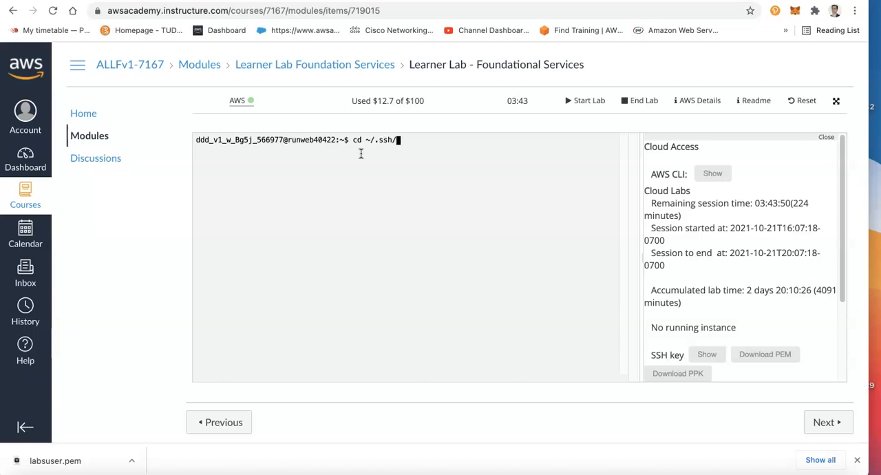
pyautogui.press('Return')
pyautogui.write('ls')
pyautogui.press('Return')
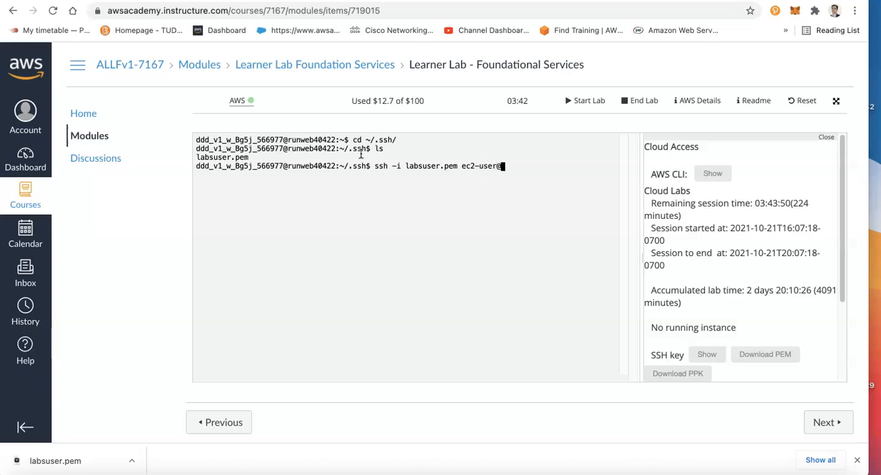
# Start an ssh -i labsuser.pem ec2-user@ command in the lab terminal and copy the server's public IP address from the Load Test page's URL
pyautogui.press('super+v')
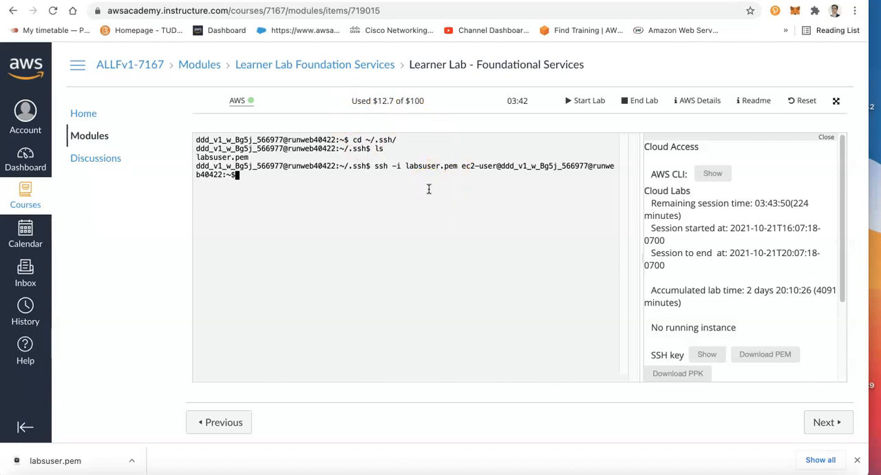
pyautogui.hotkey('ctrl', 'c')
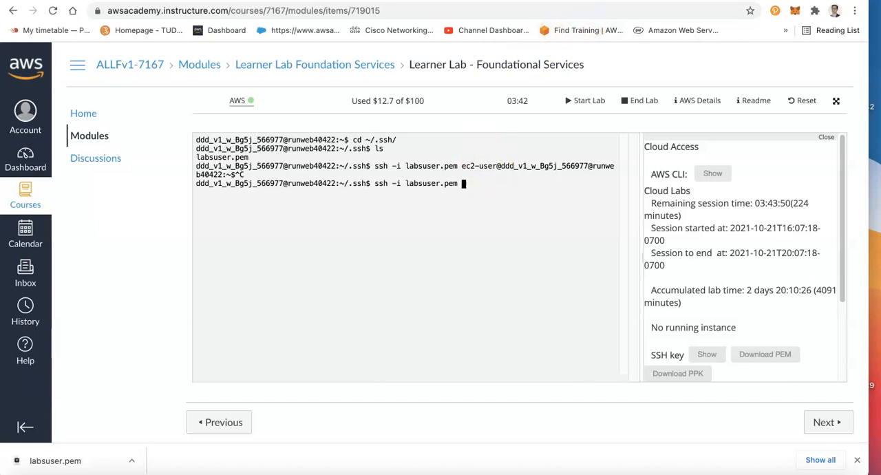
pyautogui.write('ec2-user@')
pyautogui.hotkey('ctrl', 'Tab')
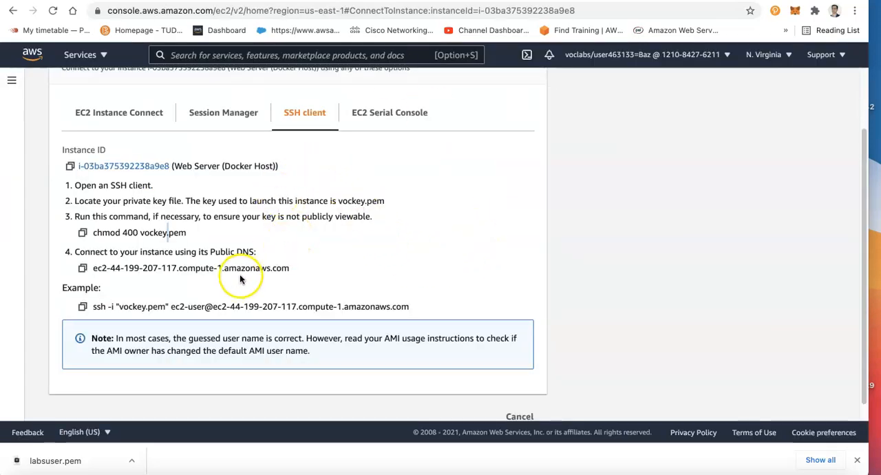
pyautogui.moveTo(212, 306); pyautogui.dragTo(392, 303)
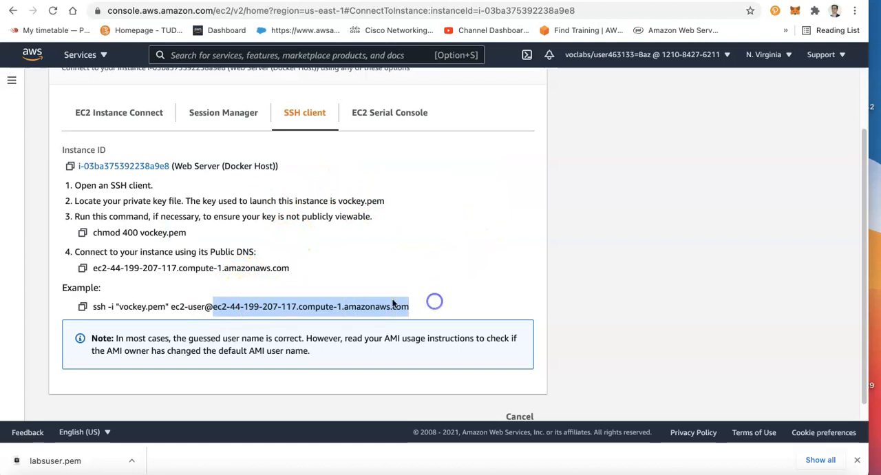
pyautogui.scroll(-1, 275, 273)
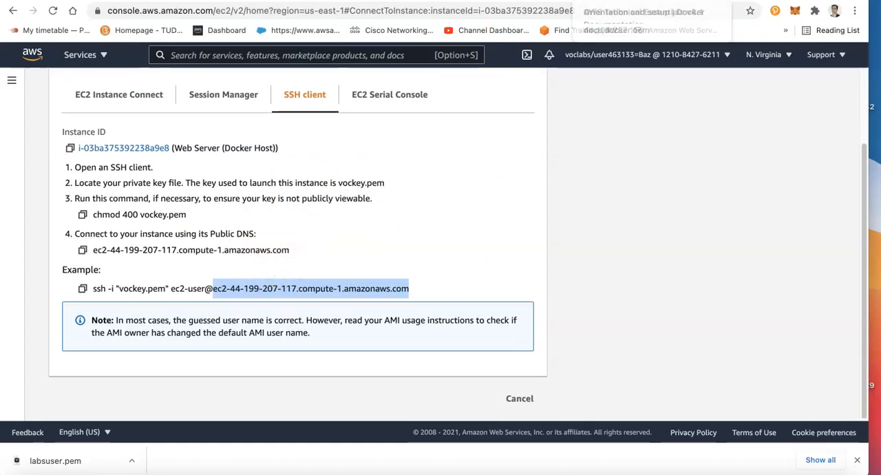
pyautogui.click(682, 0)
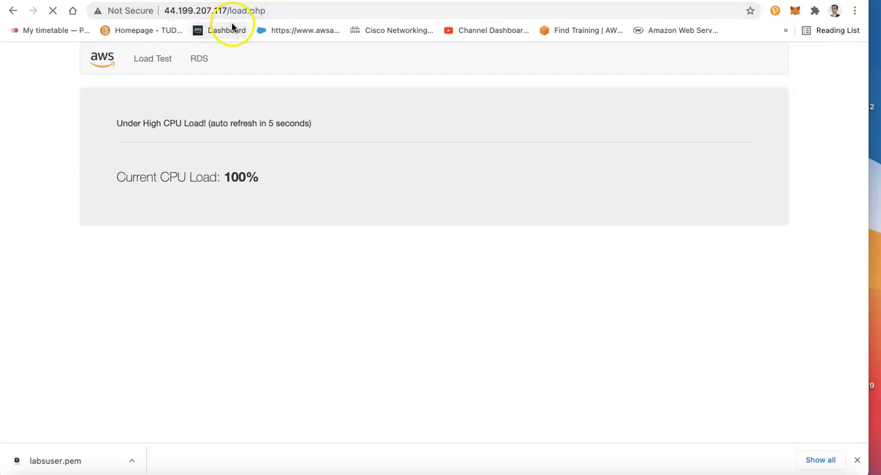
pyautogui.doubleClick(220, 10)
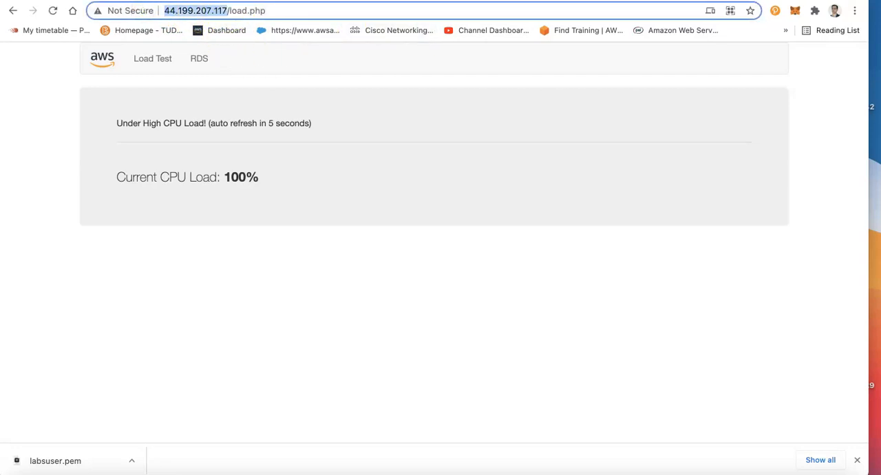
pyautogui.click(331, 0)
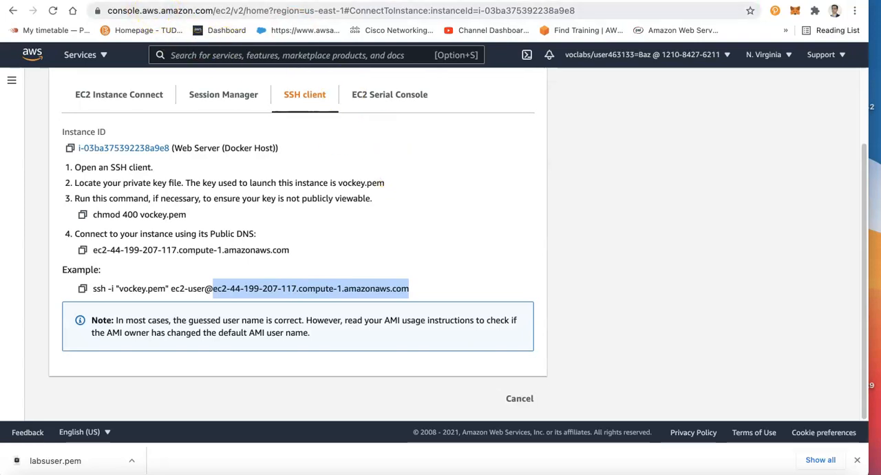
pyautogui.click(141, 1)
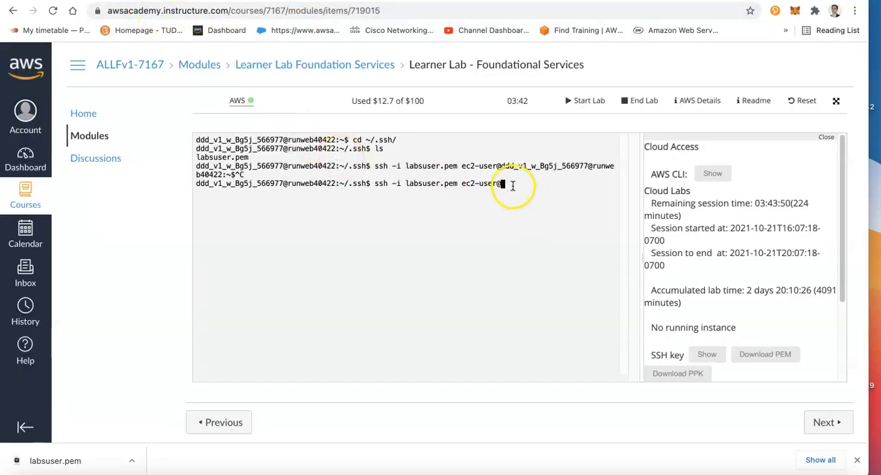
pyautogui.press('super+v')
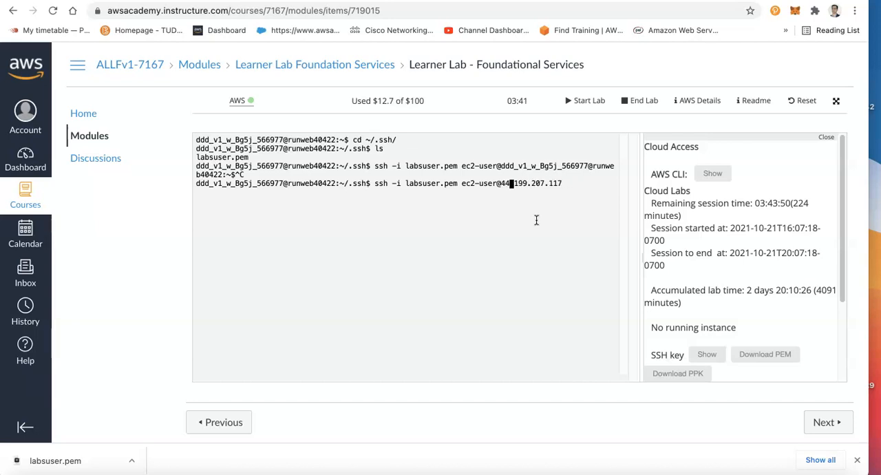
pyautogui.press('Return')
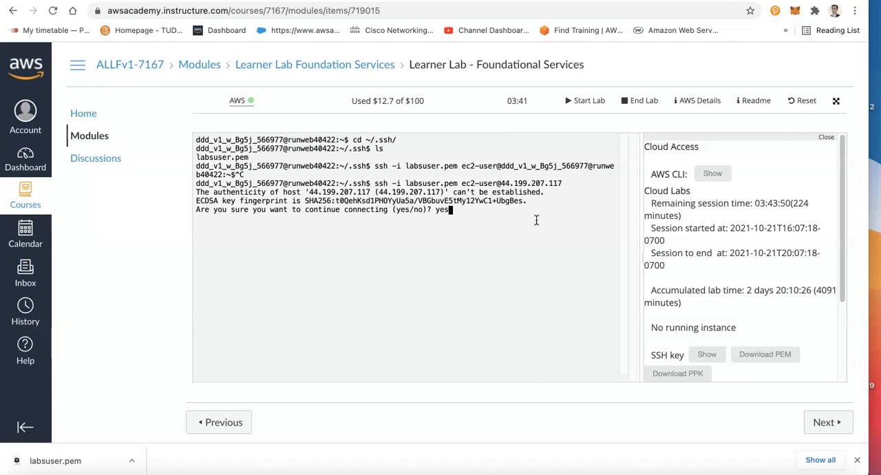
pyautogui.write('yes')
pyautogui.press('Return')
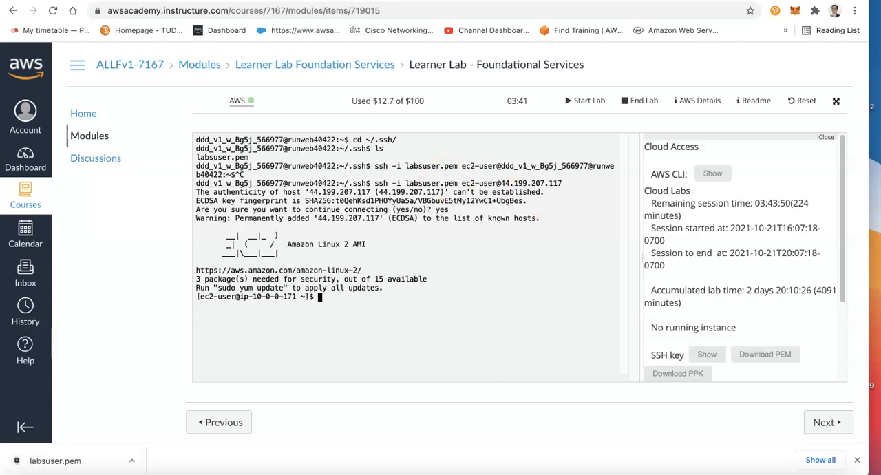
# Look through the Docker getting-started page and the Linux installation page for the server platforms that Docker Engine supports
pyautogui.click(505, 1)
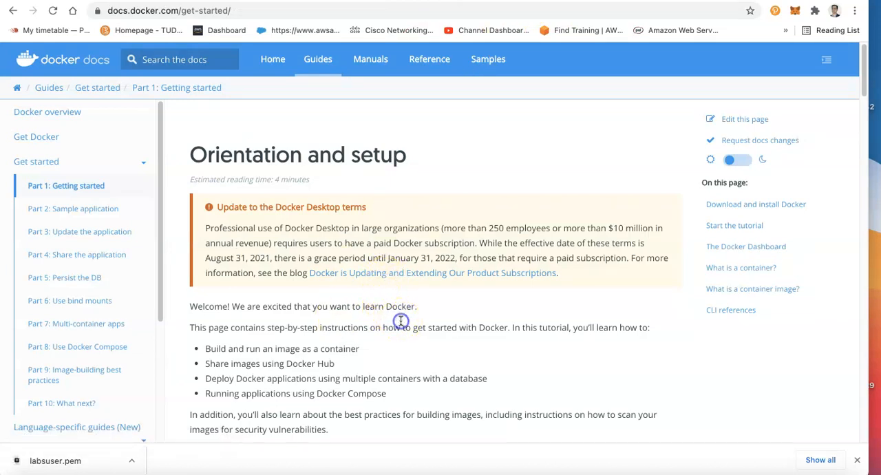
pyautogui.scroll(-10, 406, 325)
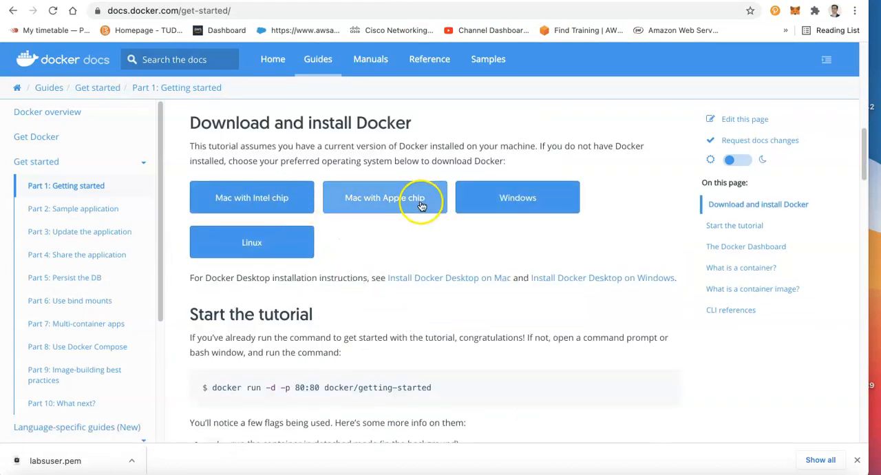
pyautogui.click(234, 243)
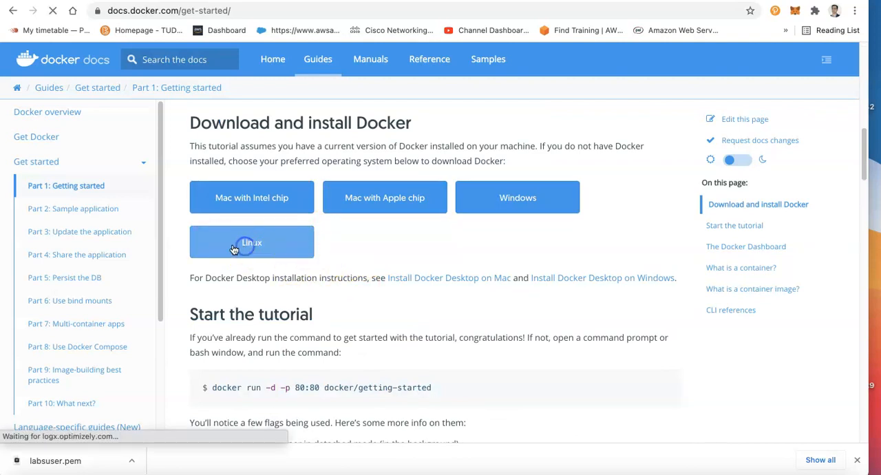
pyautogui.scroll(-7, 340, 277)
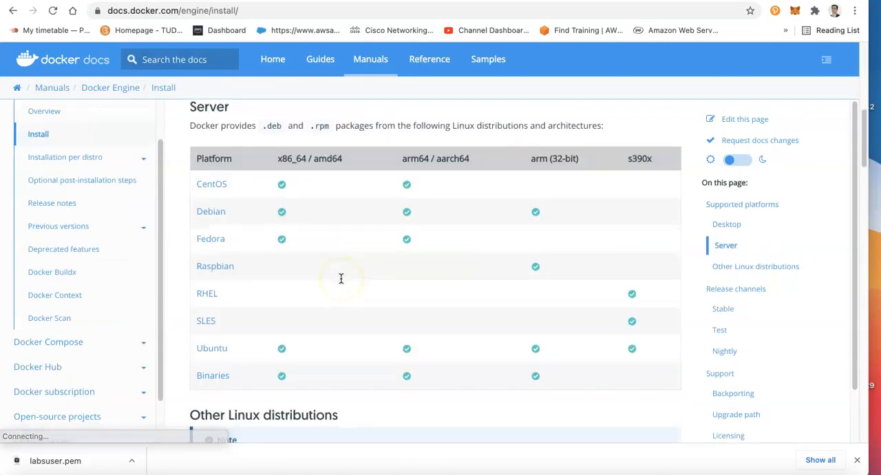
pyautogui.scroll(-3, 340, 277)
pyautogui.scroll(8, 340, 276)
pyautogui.click(315, 184)
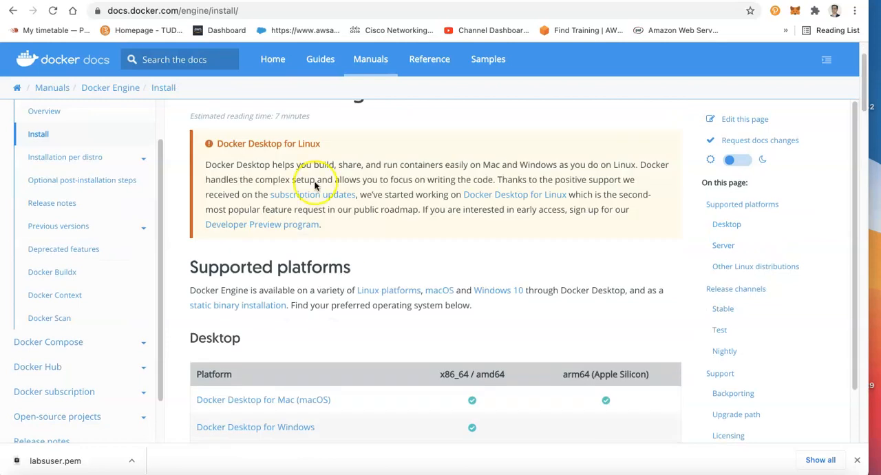
pyautogui.click(281, 0)
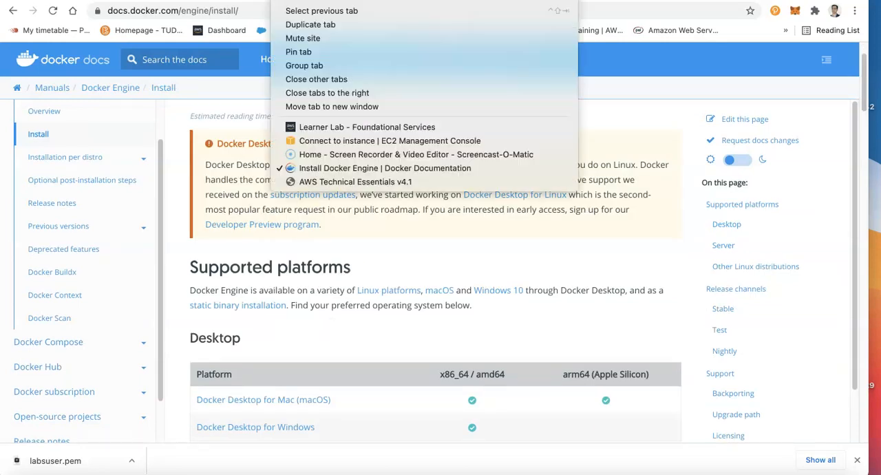
pyautogui.click(243, 211)
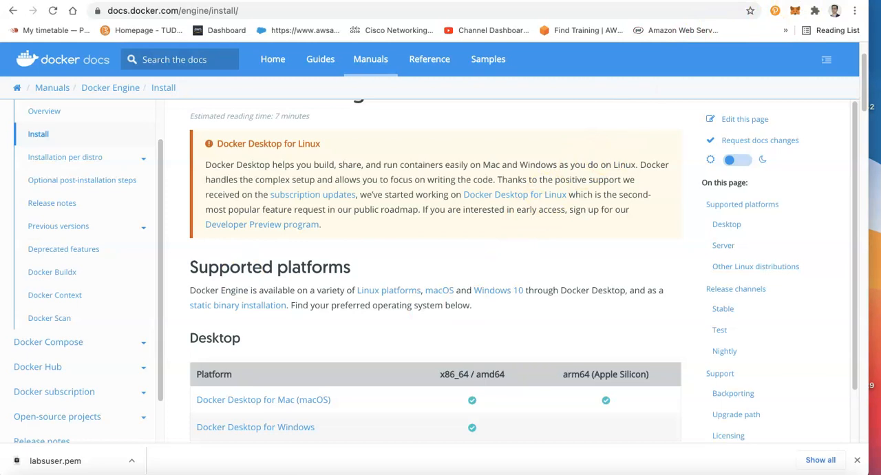
pyautogui.hotkey('ctrl', 't')
pyautogui.click(557, 11)
pyautogui.rightClick(558, 12)
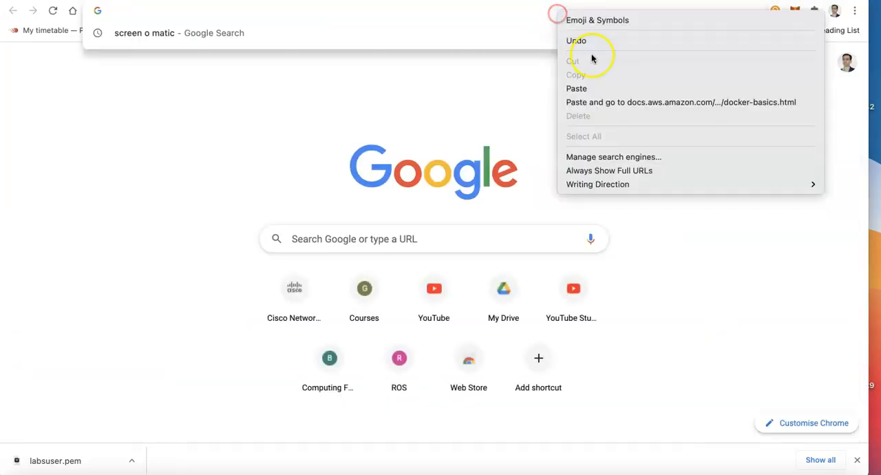
pyautogui.click(601, 88)
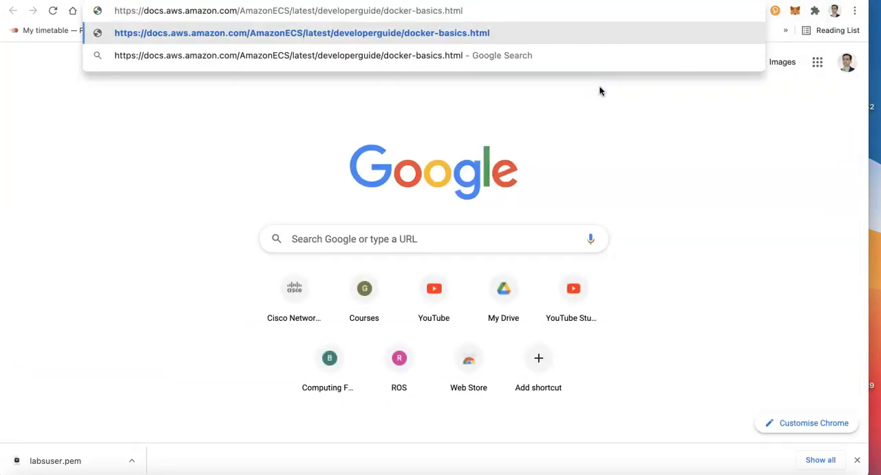
pyautogui.press('Return')
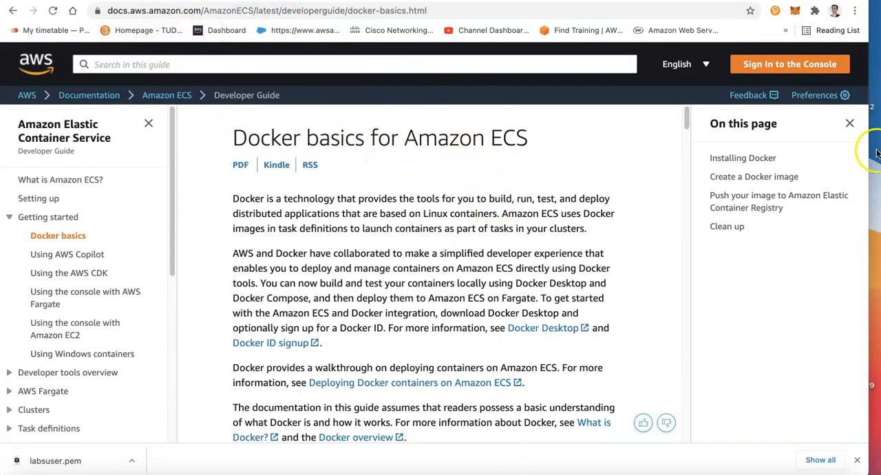
# Copy the Amazon Linux install command from the guide, run sudo yum install docker on the instance and approve the installation with y
pyautogui.scroll(-10, 421, 289)
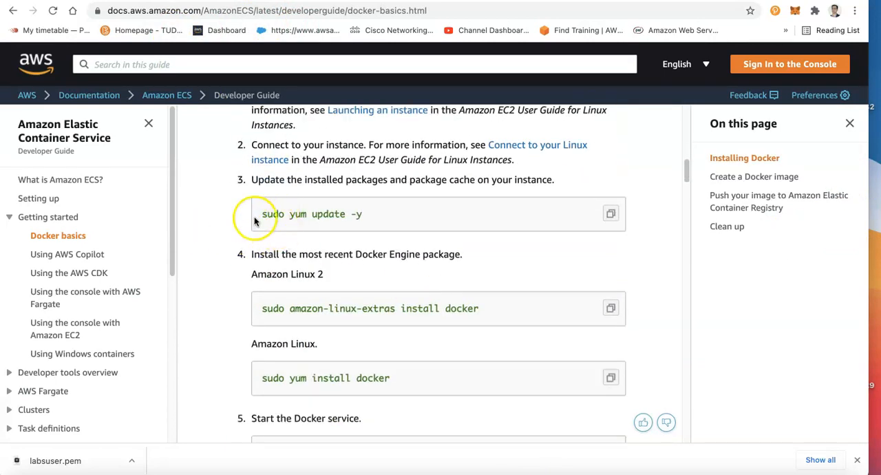
pyautogui.click(610, 214)
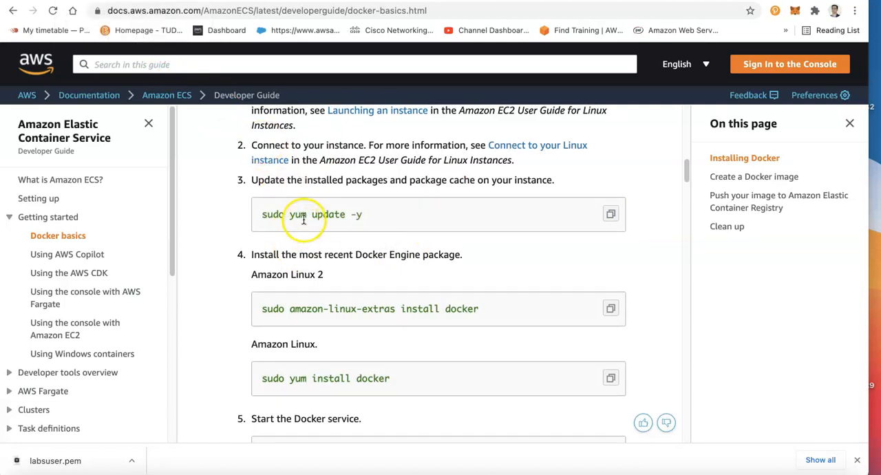
pyautogui.click(608, 380)
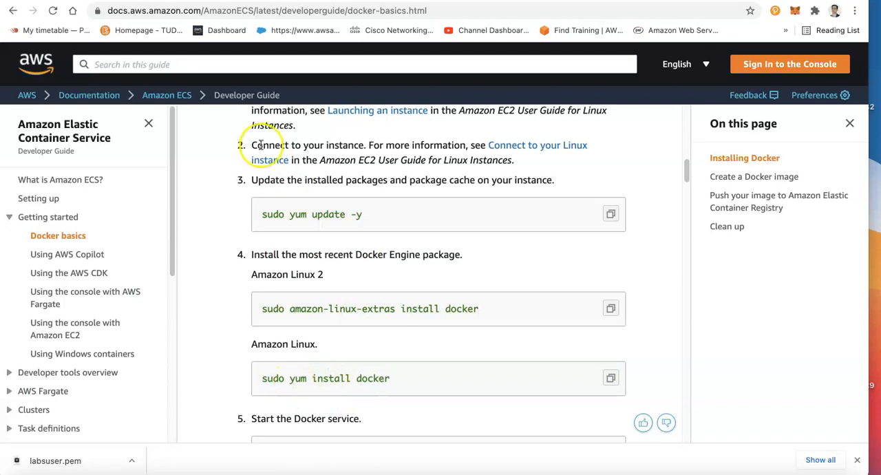
pyautogui.click(207, 2)
pyautogui.rightClick(377, 298)
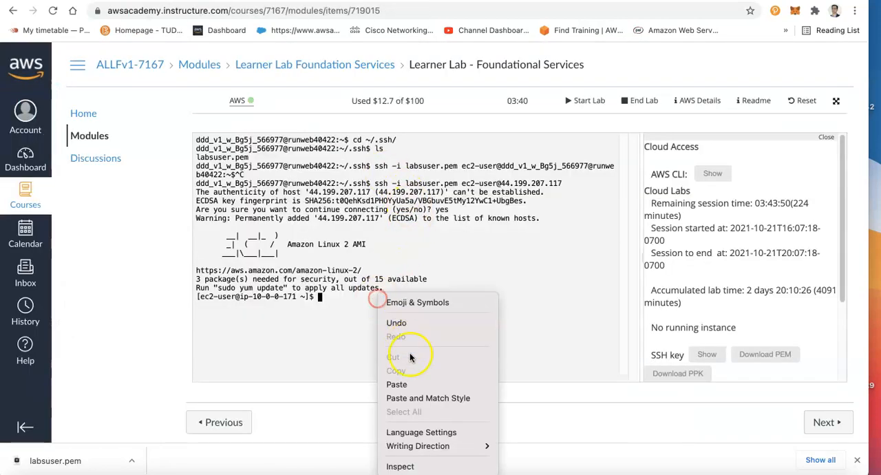
pyautogui.click(473, 384)
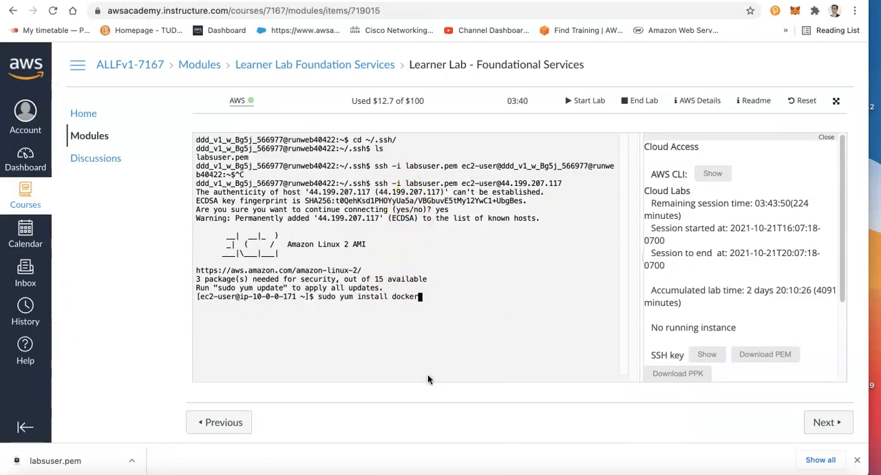
pyautogui.press('Return')
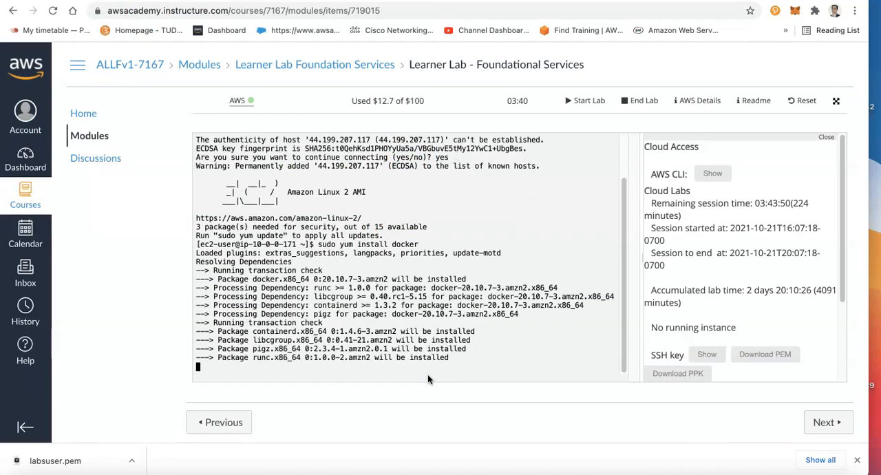
pyautogui.click(439, 367)
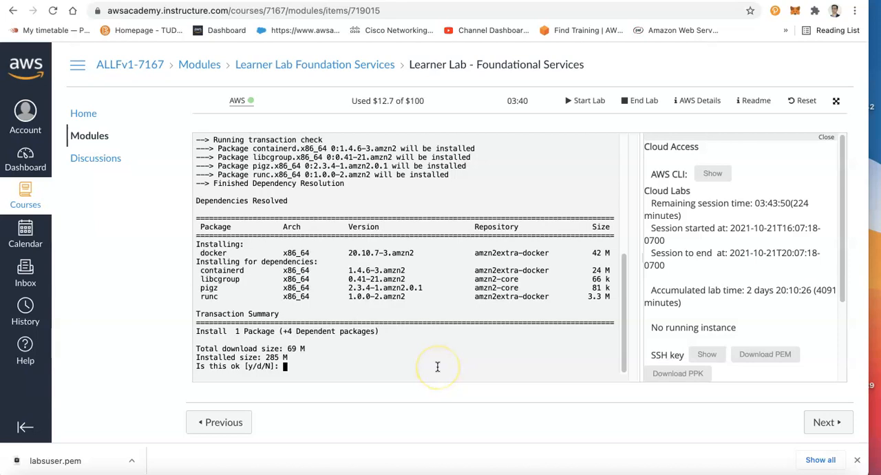
pyautogui.write('y')
pyautogui.press('Return')
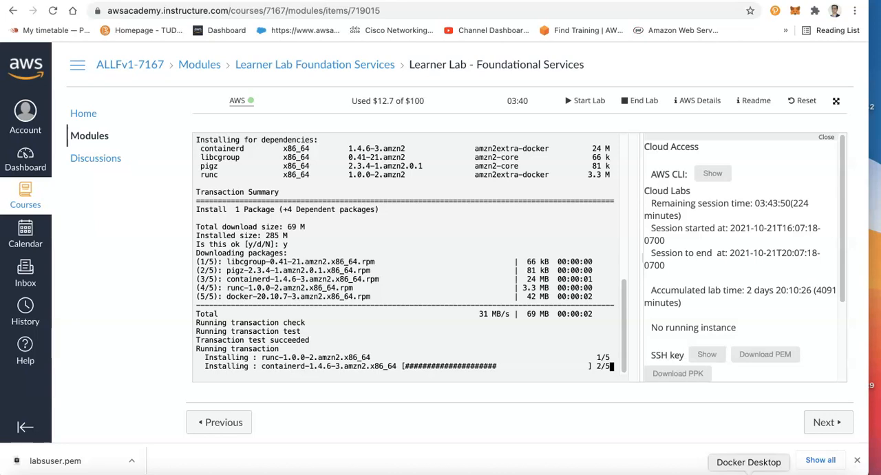
# View the Containers / Apps page in Docker Desktop and return to the Installing Docker section of the Amazon ECS guide
pyautogui.click(749, 473)
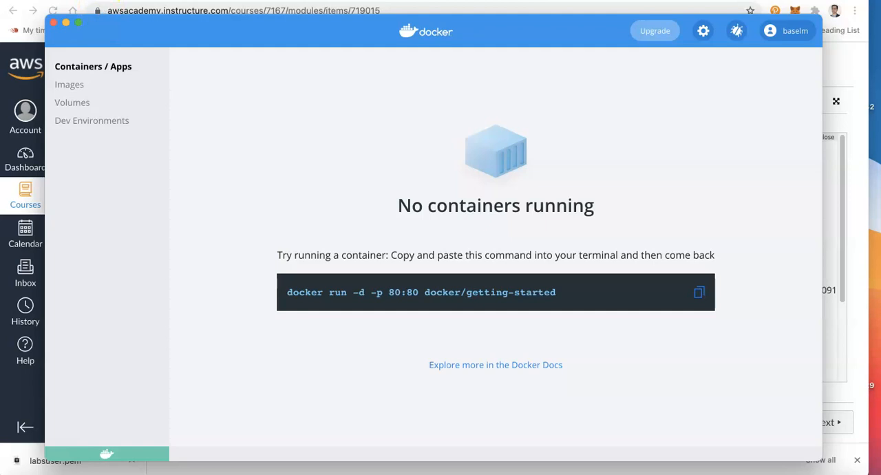
pyautogui.click(119, 2)
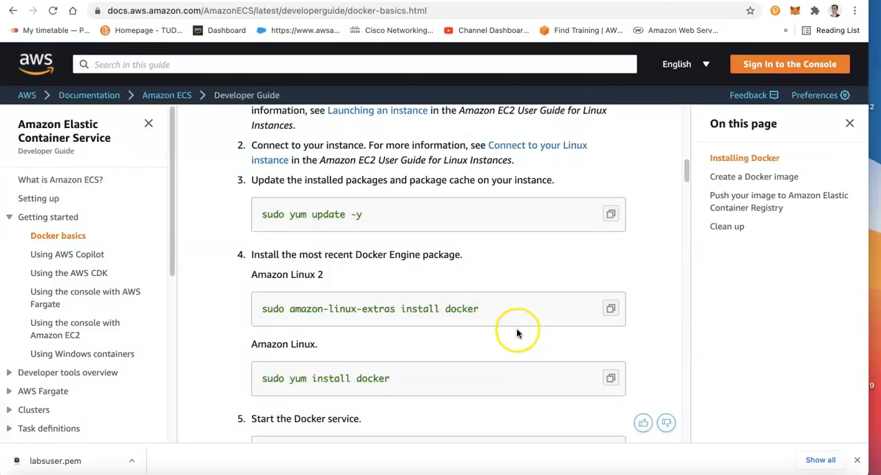
pyautogui.scroll(3, 517, 330)
pyautogui.scroll(-5, 517, 333)
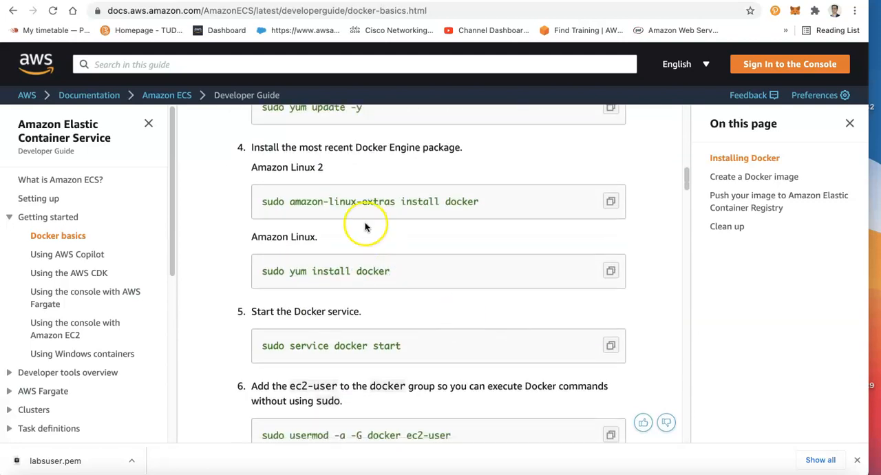
# Copy the Start the Docker service command from the guide and run sudo service docker start on the instance
pyautogui.click(610, 272)
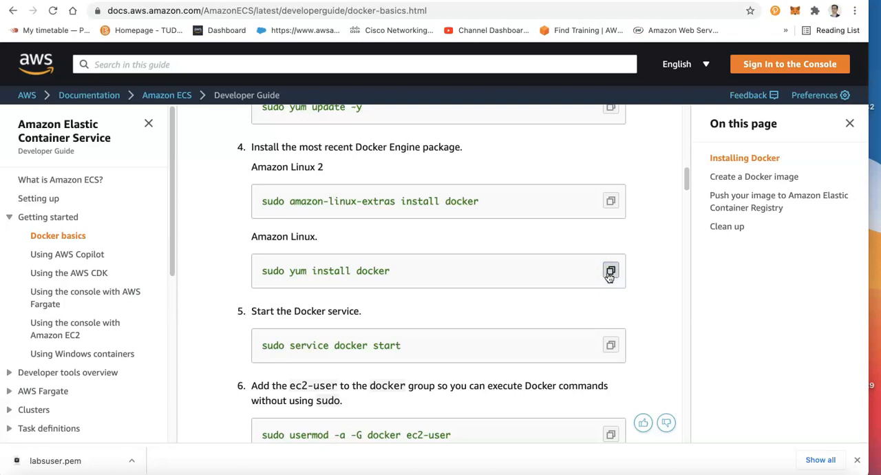
pyautogui.click(611, 345)
pyautogui.click(58, 0)
pyautogui.rightClick(405, 288)
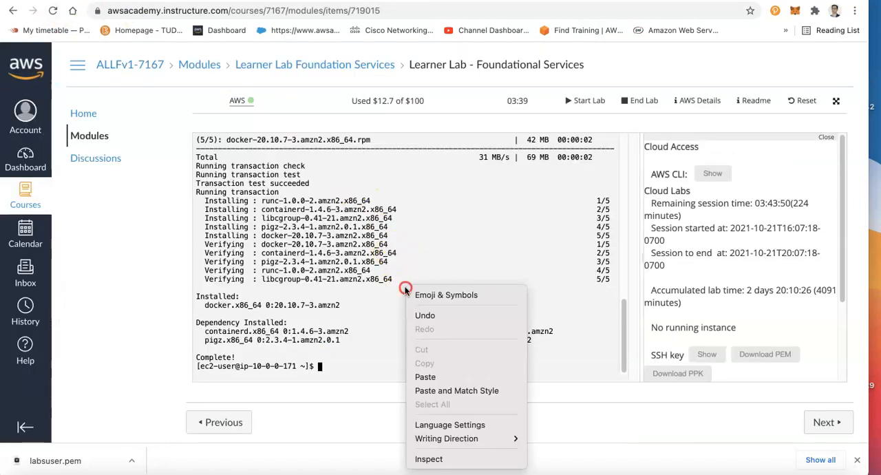
pyautogui.click(449, 376)
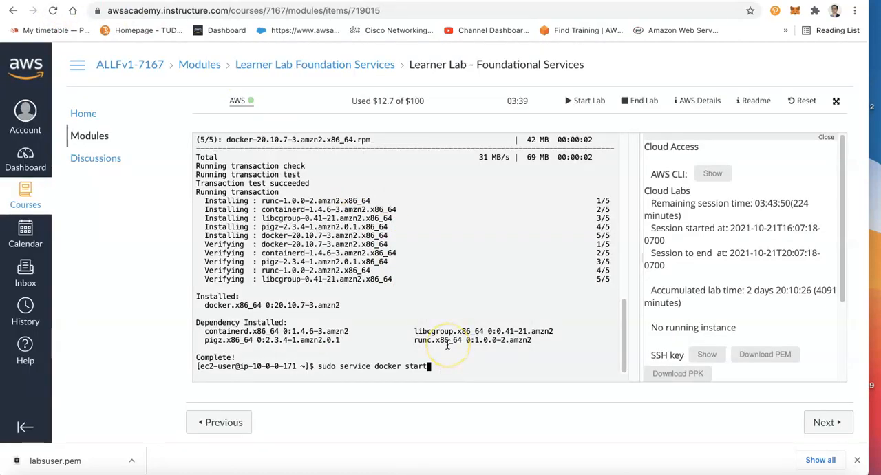
pyautogui.press('Return')
# Examine the guide's usermod command, noting its docker group and ec2-user arguments
pyautogui.hotkey('ctrl', 'Tab')
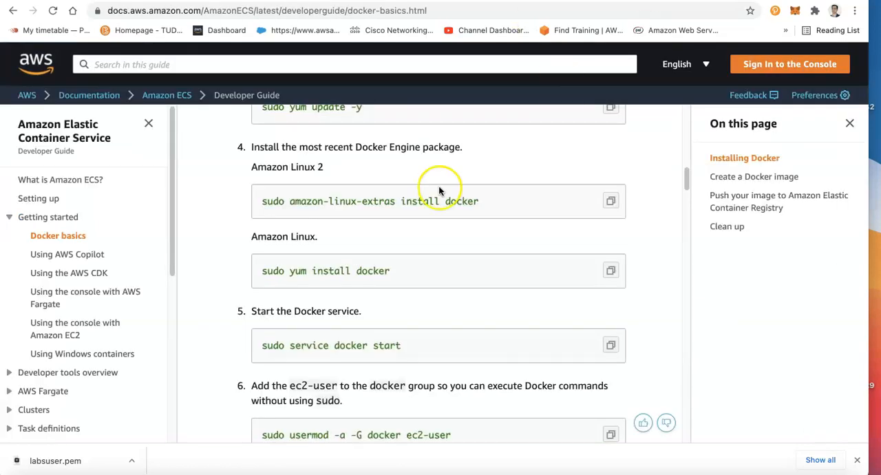
pyautogui.moveTo(687, 179); pyautogui.dragTo(687, 193)
pyautogui.tripleClick(286, 263)
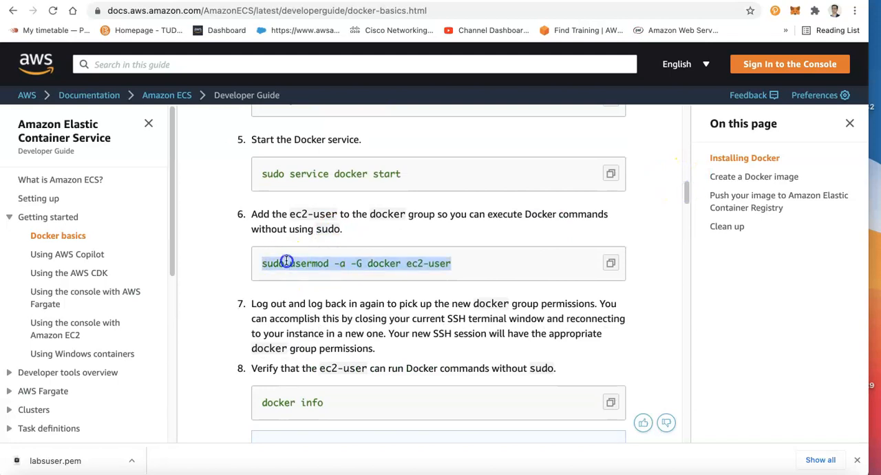
pyautogui.click(299, 268)
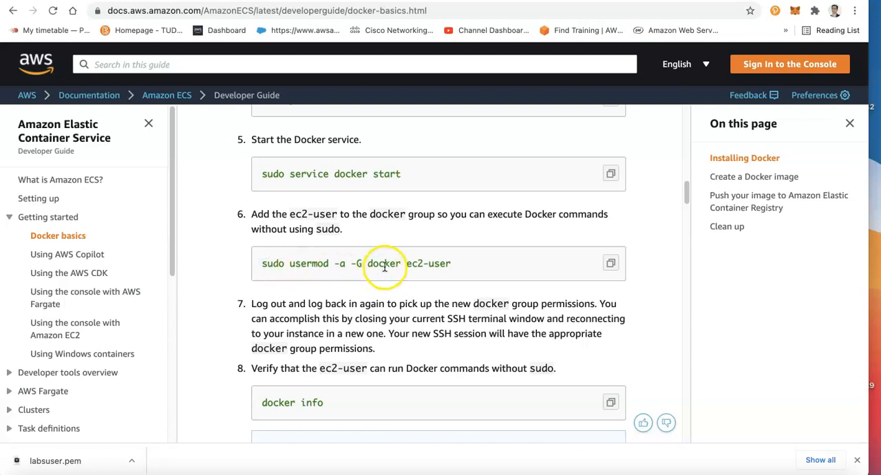
pyautogui.moveTo(404, 264); pyautogui.dragTo(473, 262)
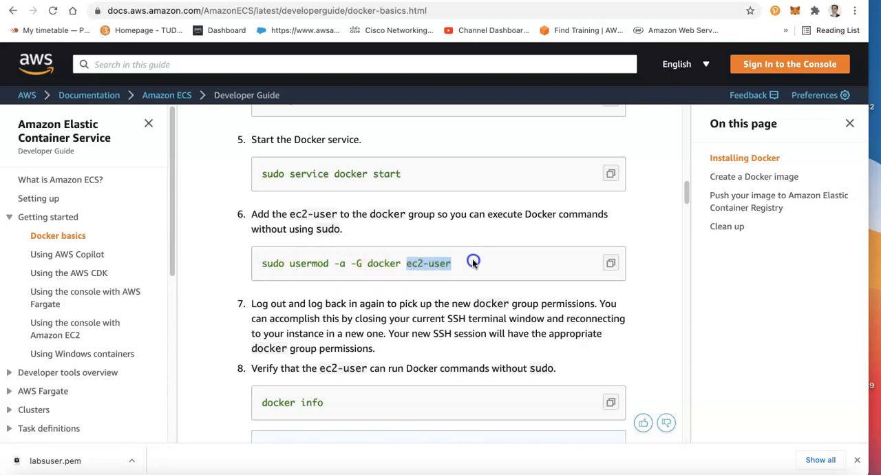
pyautogui.doubleClick(383, 262)
pyautogui.doubleClick(413, 263)
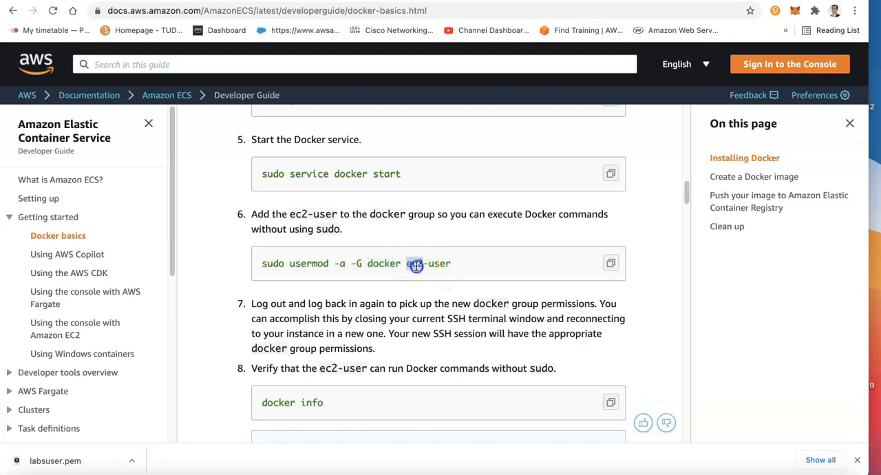
pyautogui.doubleClick(375, 265)
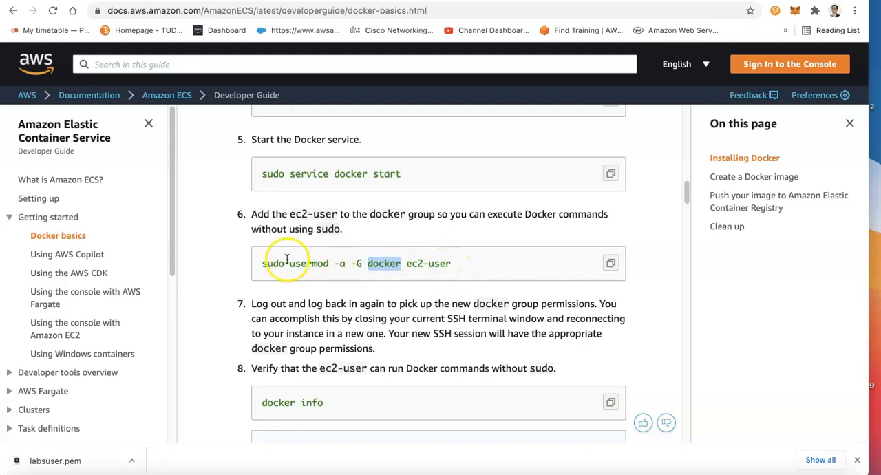
pyautogui.moveTo(260, 263); pyautogui.dragTo(459, 258)
pyautogui.click(458, 259)
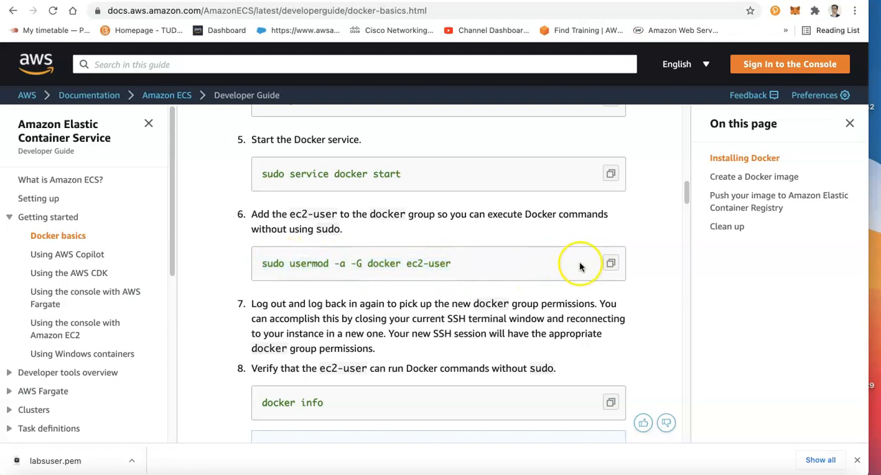
# Copy the group command from the guide and run sudo usermod -a -G docker ec2-user on the instance
pyautogui.click(611, 263)
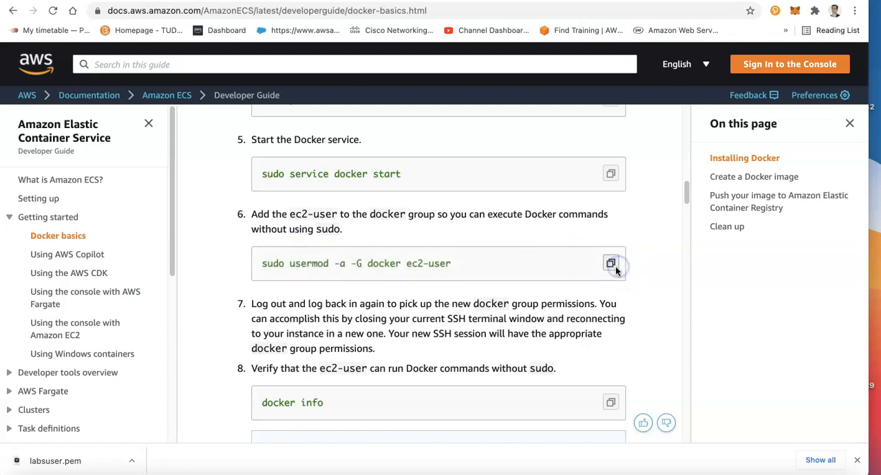
pyautogui.hotkey('ctrl', 'Tab')
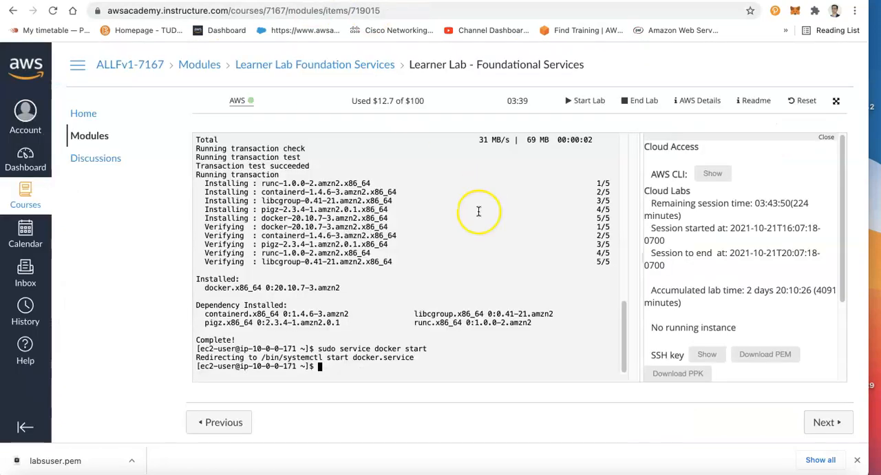
pyautogui.rightClick(428, 298)
pyautogui.click(464, 385)
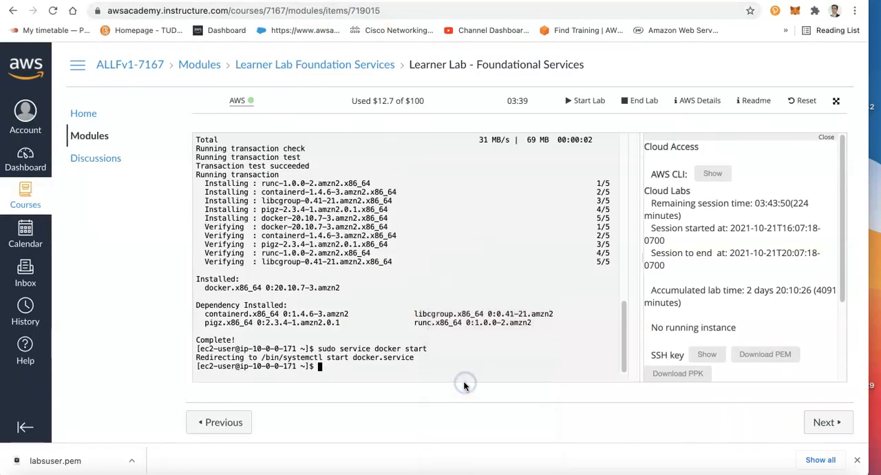
pyautogui.press('Return')
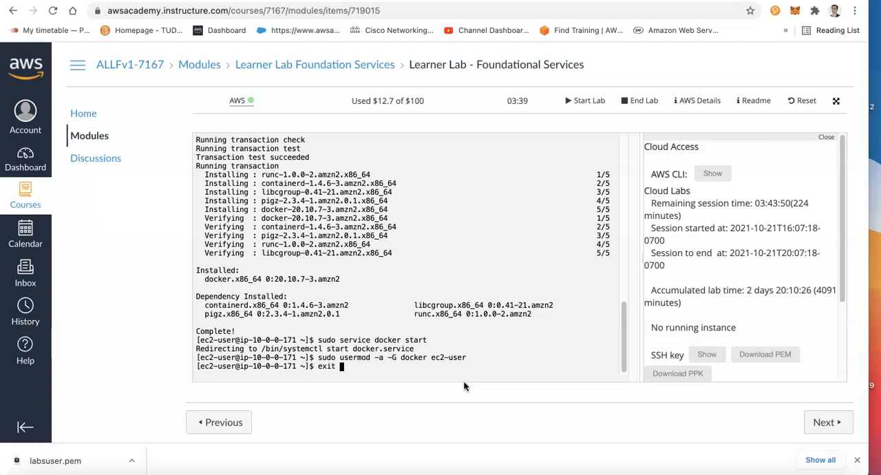
pyautogui.press('Return')
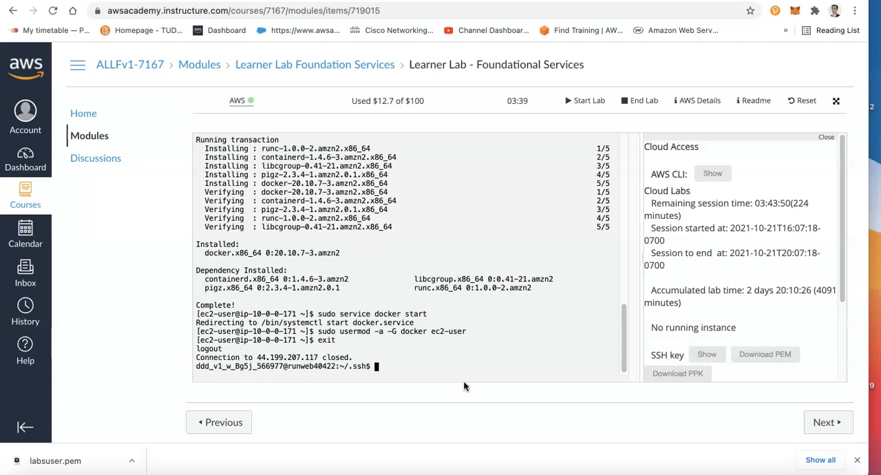
pyautogui.press('Up')
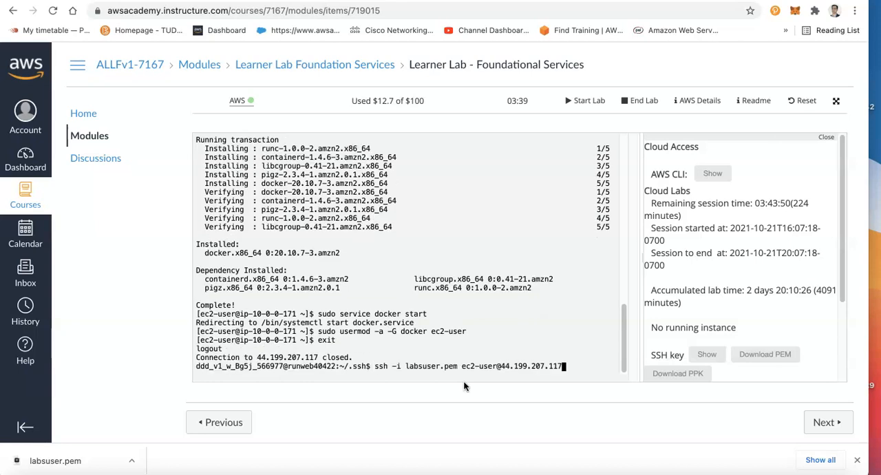
pyautogui.press('Return')
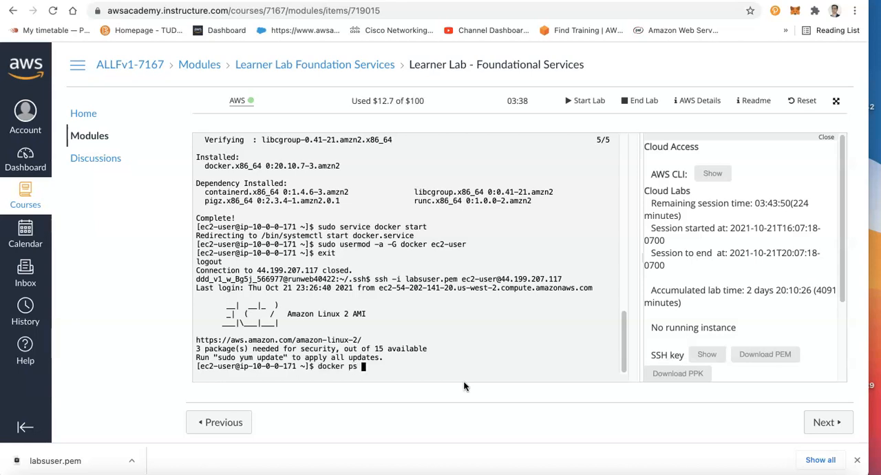
pyautogui.press('Return')
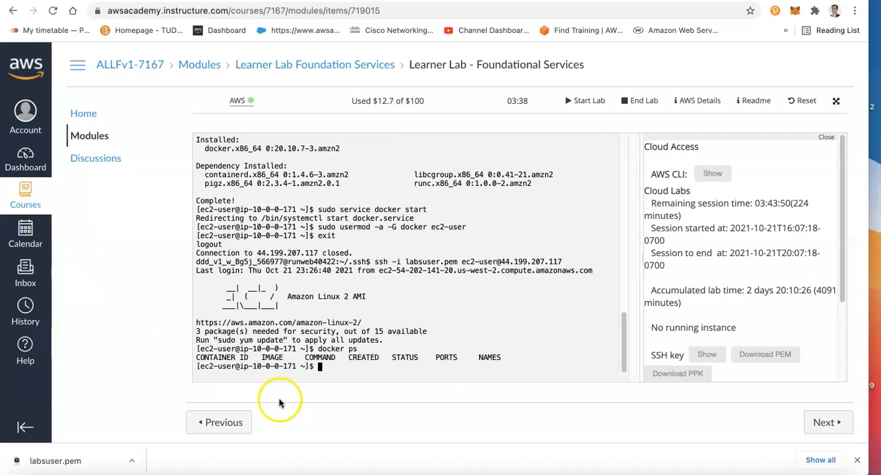
# Switch to Docker Desktop, copy its docker run -d -p 80:80 docker/getting-started command, and paste it at the instance's prompt in the browser
pyautogui.click(748, 473)
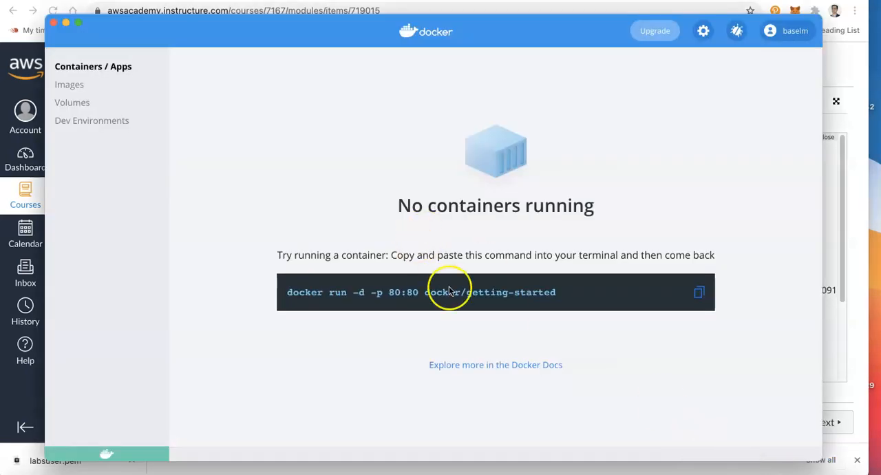
pyautogui.click(698, 292)
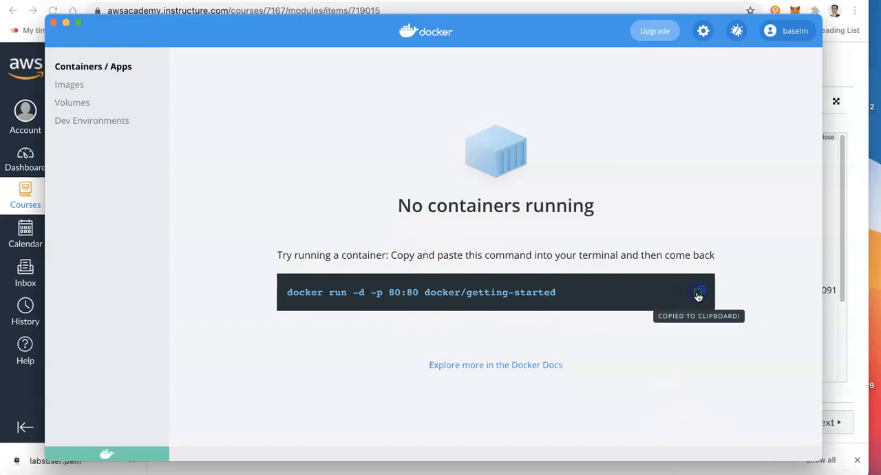
pyautogui.click(24, 195)
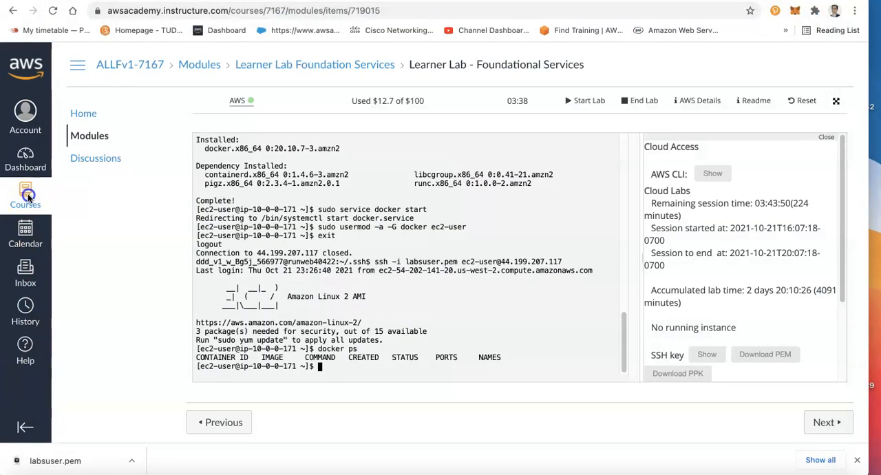
pyautogui.rightClick(369, 331)
pyautogui.click(403, 384)
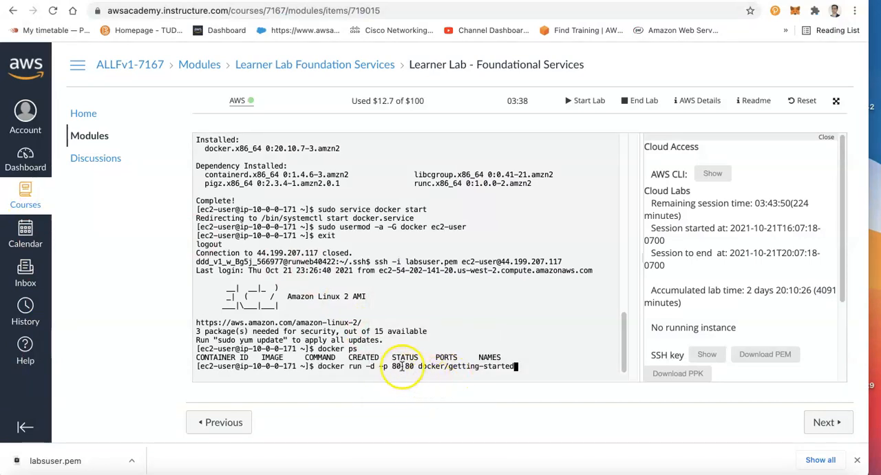
# Try to run the docker/getting-started container with the port mapping changed to 80:8080
pyautogui.click(393, 368)
pyautogui.click(418, 365)
pyautogui.click(406, 370)
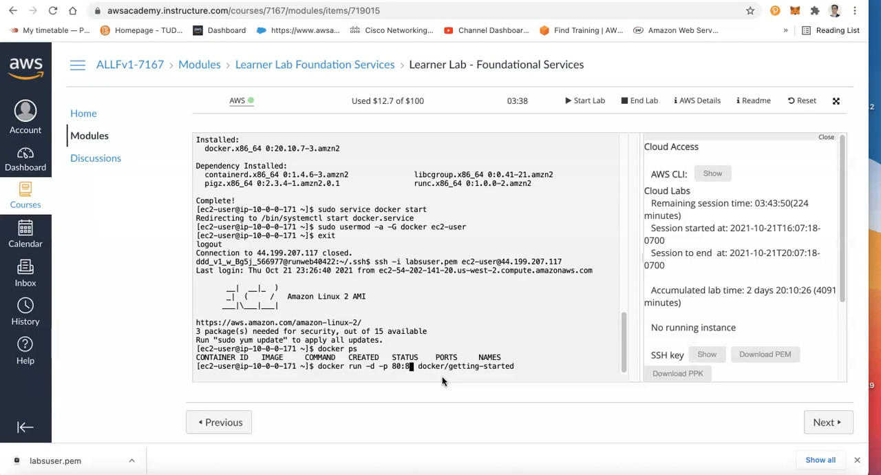
pyautogui.write('80')
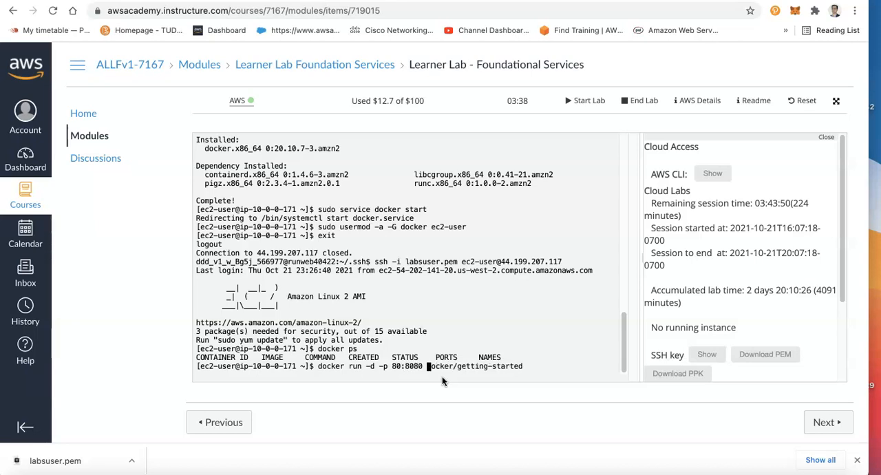
pyautogui.press('Return')
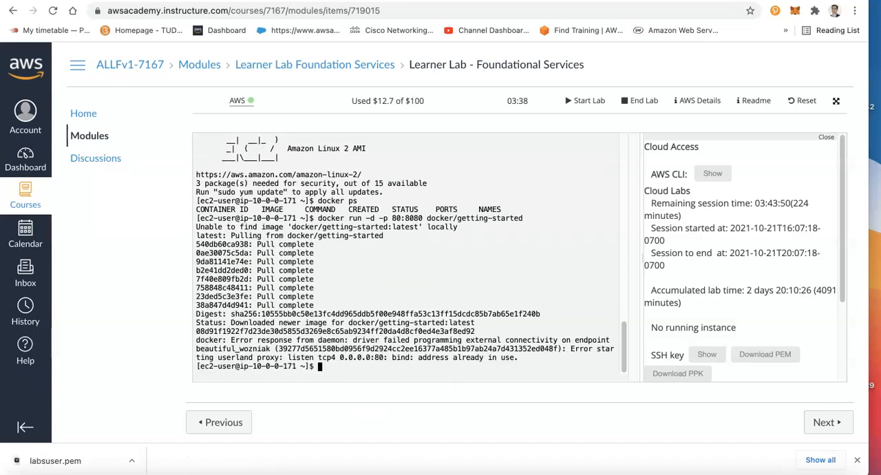
# Recall the docker run command, change its port mapping to 8080:80, and run the docker/getting-started container detached
pyautogui.click(398, 360)
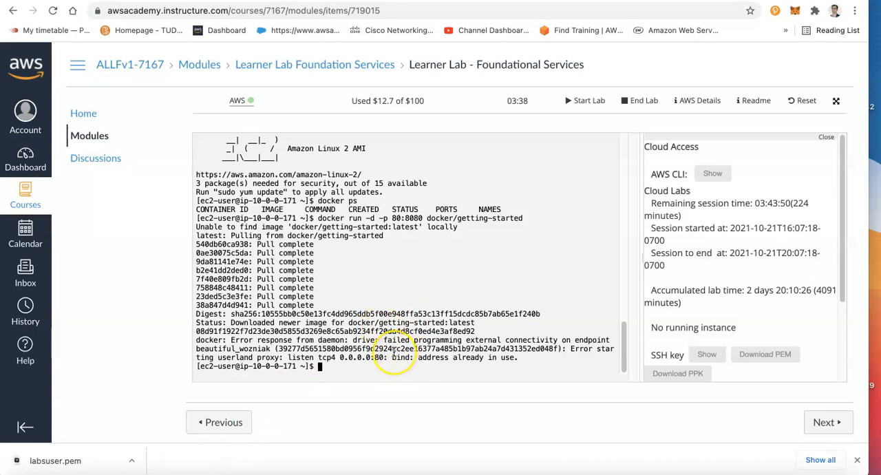
pyautogui.press('Up')
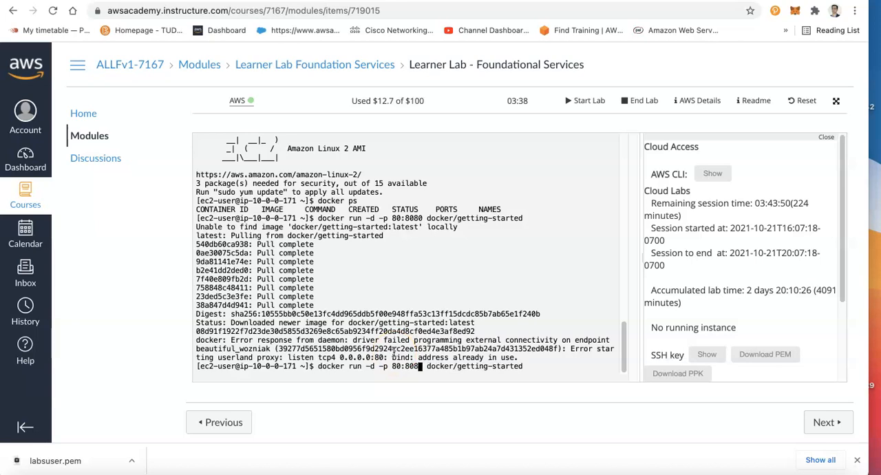
pyautogui.press('BackSpace')
pyautogui.press('BackSpace')
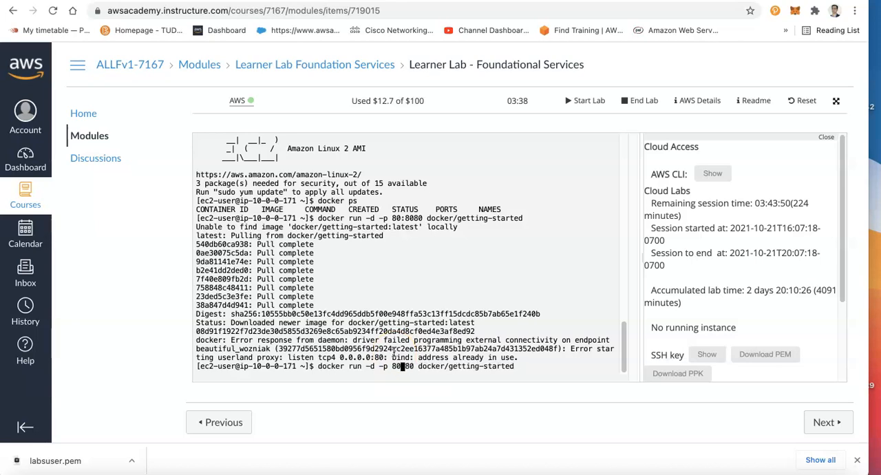
pyautogui.write('80')
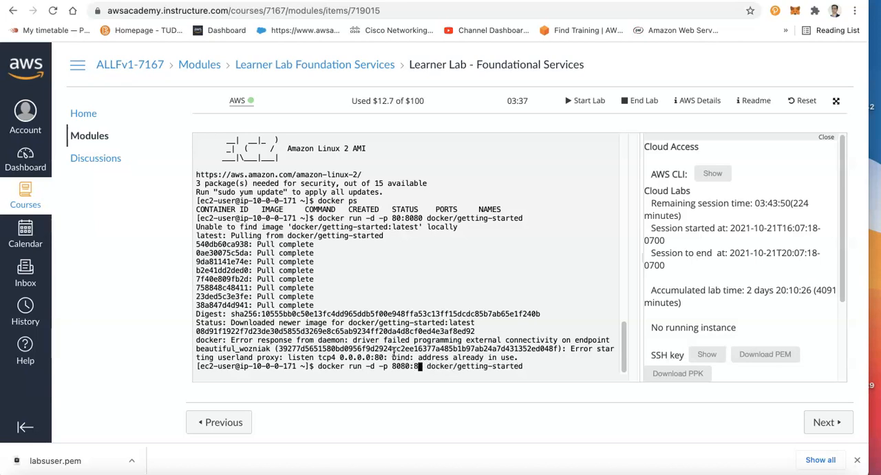
pyautogui.press('Return')
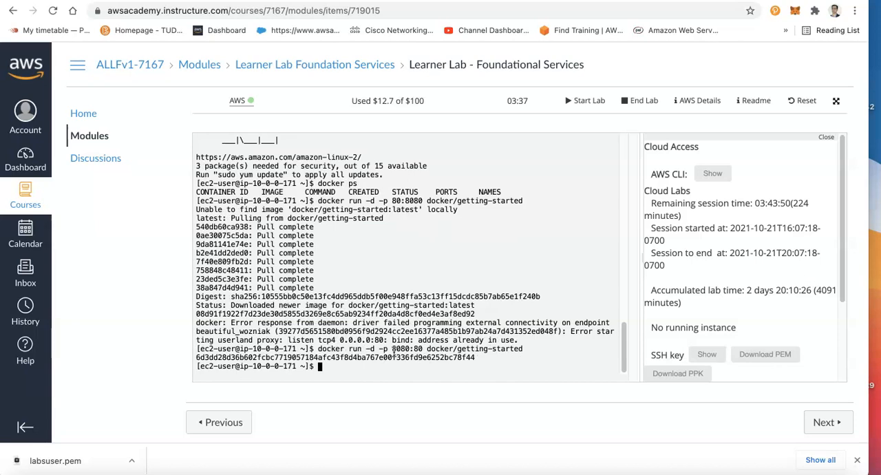
# List the running containers with docker ps and check the container's image and port mapping
pyautogui.press('Return')
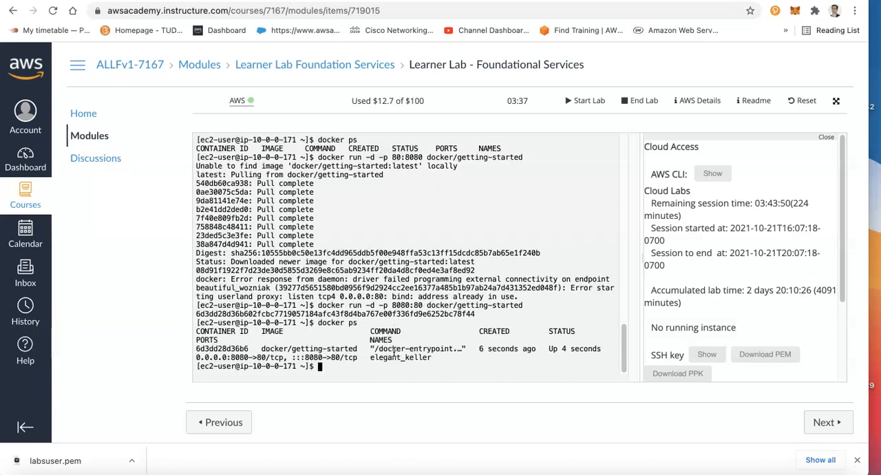
pyautogui.tripleClick(273, 345)
pyautogui.click(287, 356)
pyautogui.doubleClick(304, 347)
pyautogui.click(301, 356)
# Open the Web Server (Docker Host) instance's details in the EC2 console and check its inbound security rules for port 8080
pyautogui.click(269, 0)
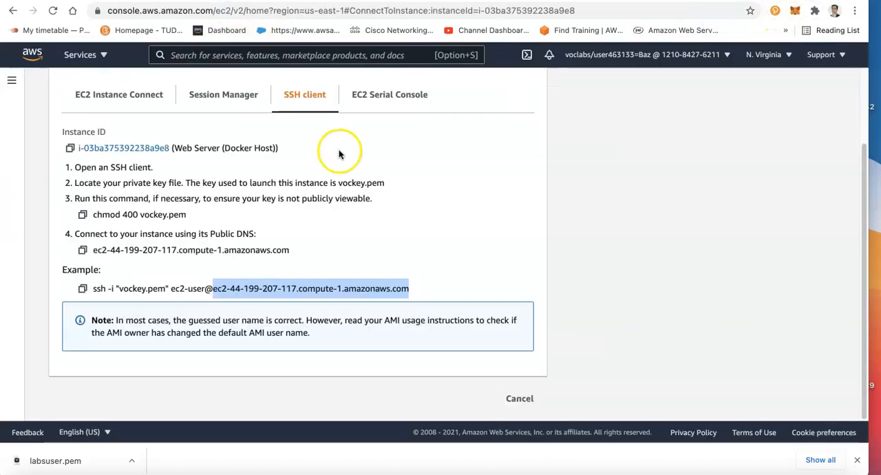
pyautogui.click(160, 148)
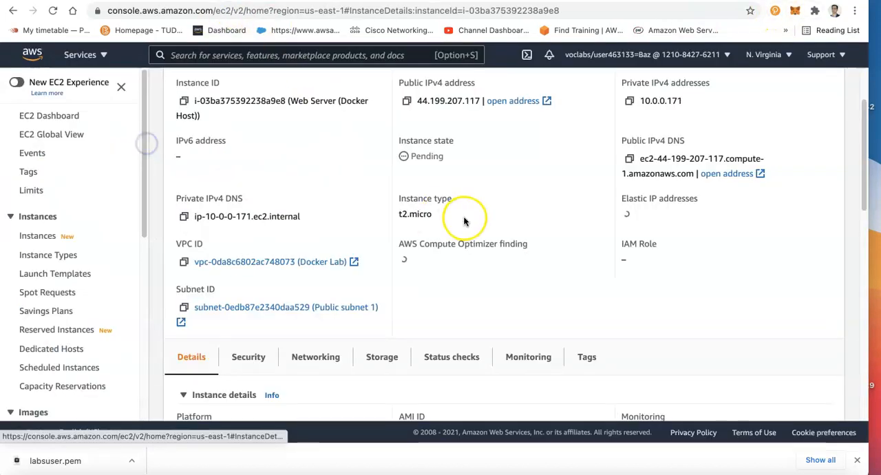
pyautogui.click(249, 362)
pyautogui.scroll(-5, 400, 319)
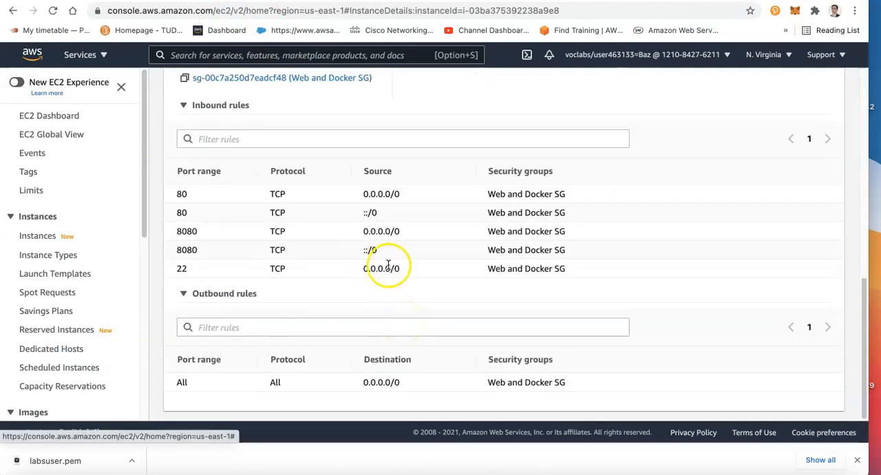
pyautogui.doubleClick(186, 250)
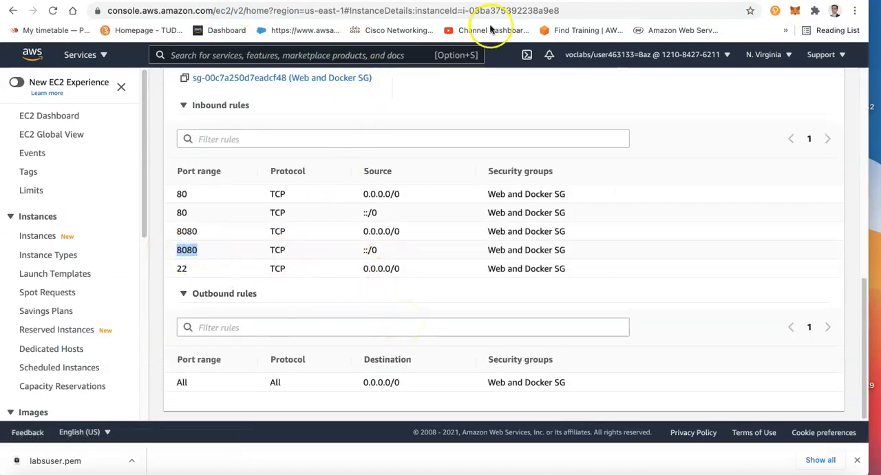
# Return to the web server's browser page and load 44.199.207.117:8080 in place of its load.php address
pyautogui.click(223, 1)
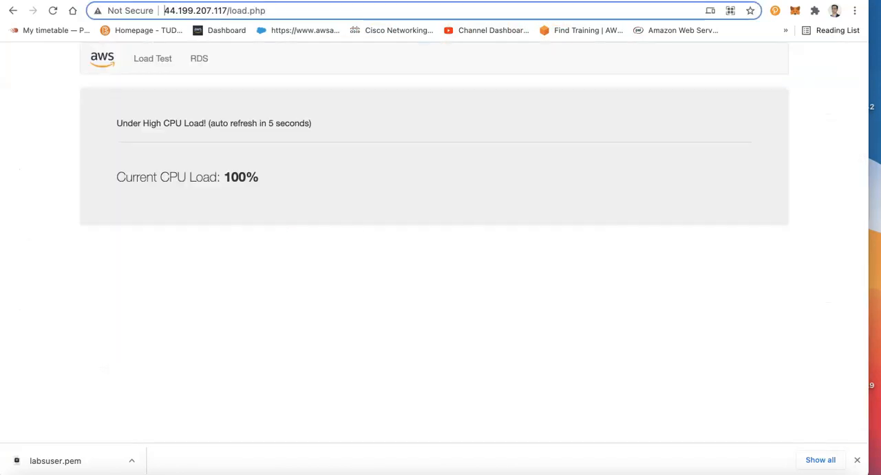
pyautogui.moveTo(229, 11); pyautogui.dragTo(323, 7)
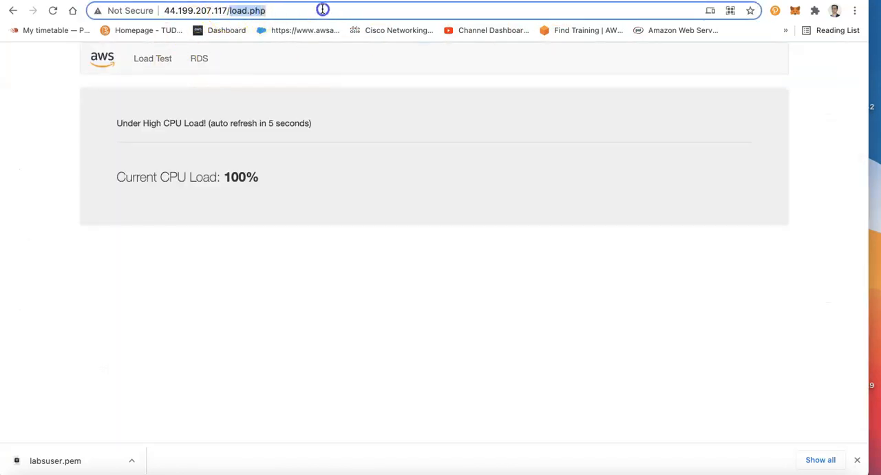
pyautogui.press('BackSpace')
pyautogui.press('BackSpace')
pyautogui.write(':8080')
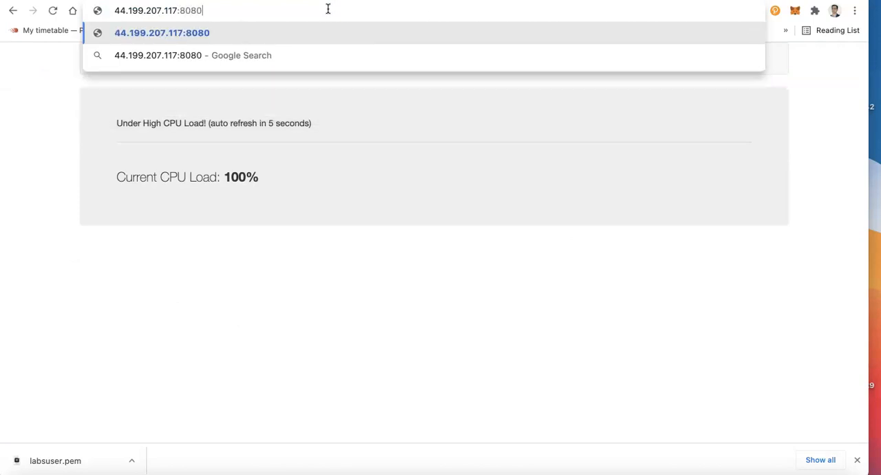
pyautogui.press('Return')
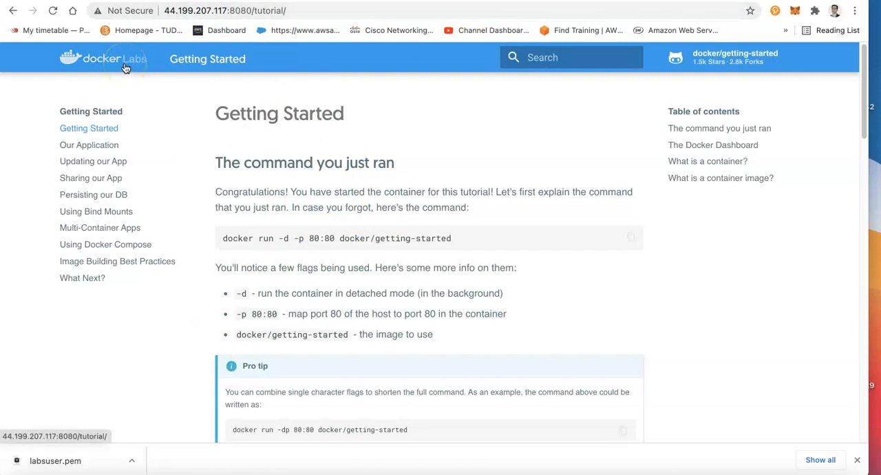
# Search Google for wordpress365 and look through the results
pyautogui.click(518, 14)
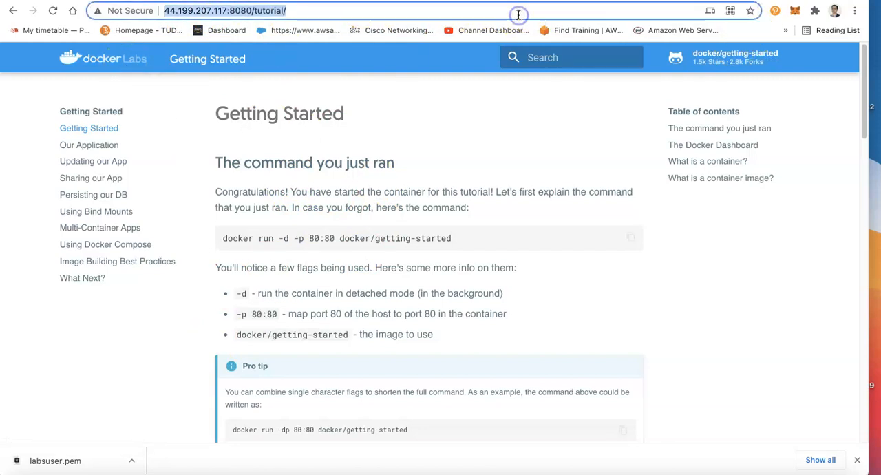
pyautogui.write('wordpre')
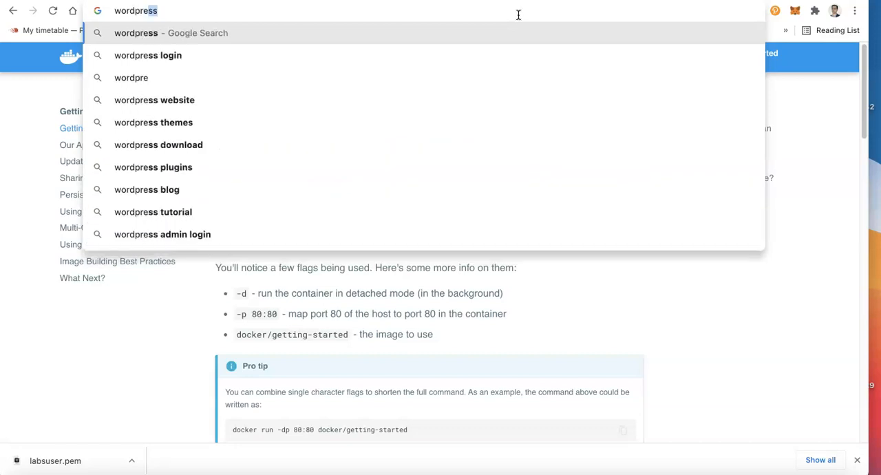
pyautogui.write('ss ')
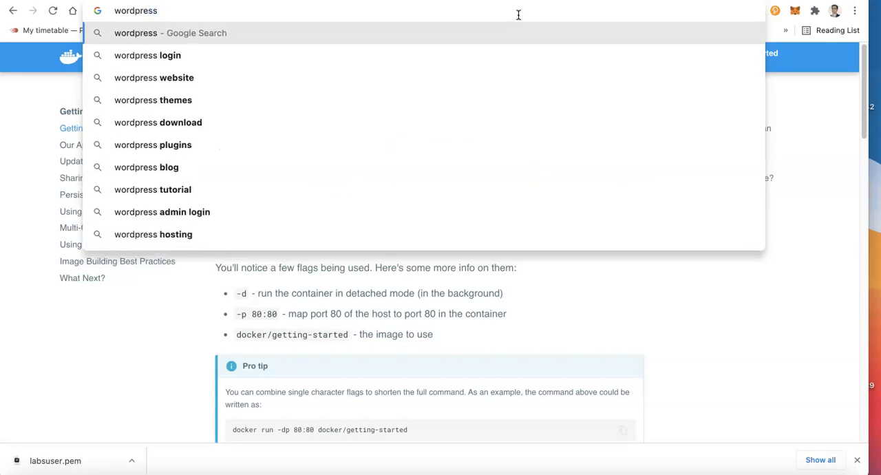
pyautogui.write('3')
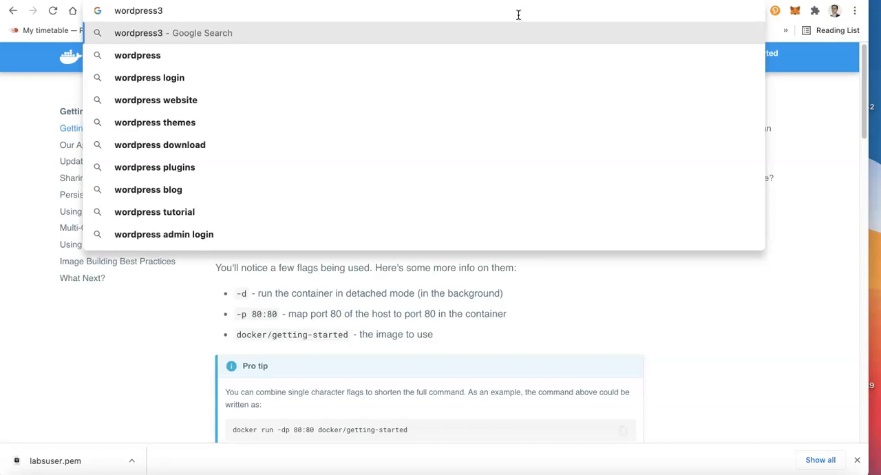
pyautogui.write('65')
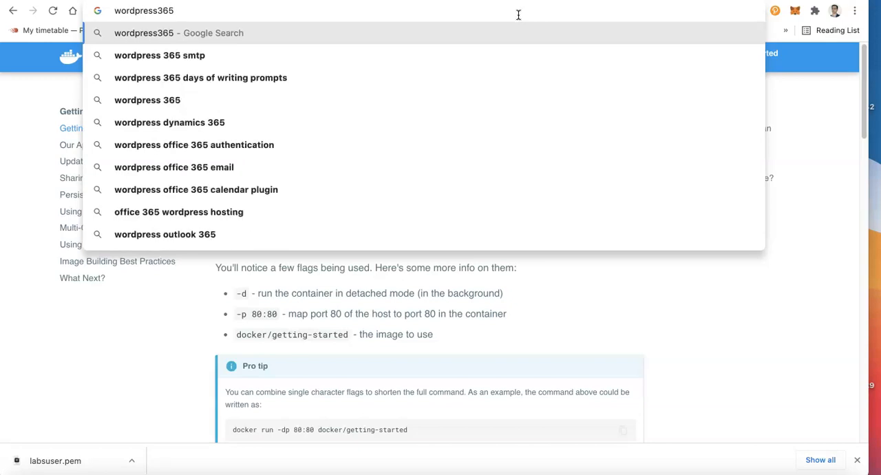
pyautogui.press('Return')
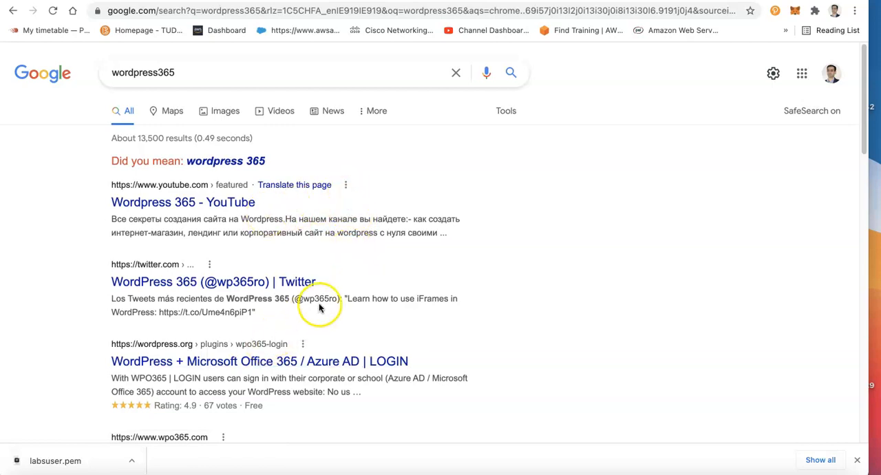
pyautogui.scroll(-3, 316, 292)
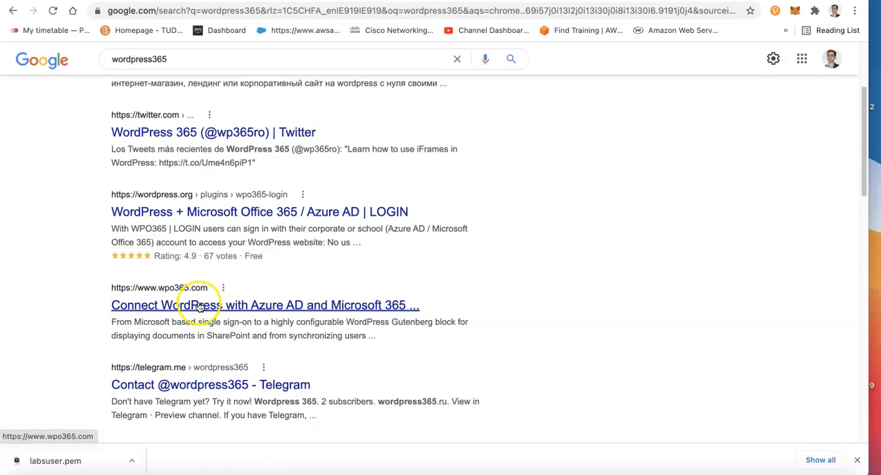
pyautogui.scroll(-1, 315, 313)
pyautogui.scroll(4, 315, 311)
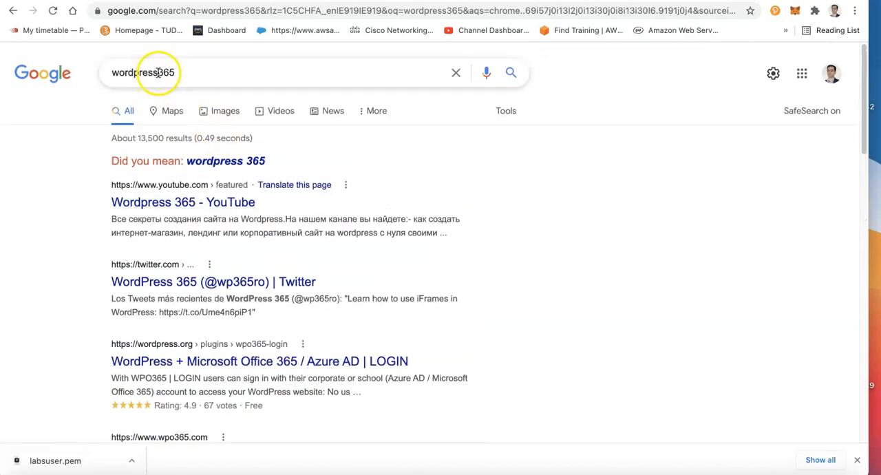
# Change the Google search to wordpress, open the official WordPress.com site and look over its home page
pyautogui.moveTo(159, 72); pyautogui.dragTo(240, 69)
pyautogui.press('BackSpace')
pyautogui.press('BackSpace')
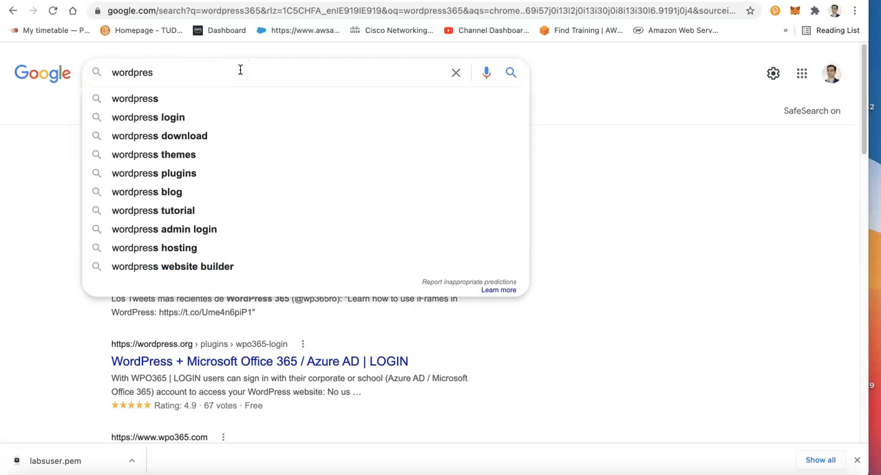
pyautogui.write('s')
pyautogui.press('Return')
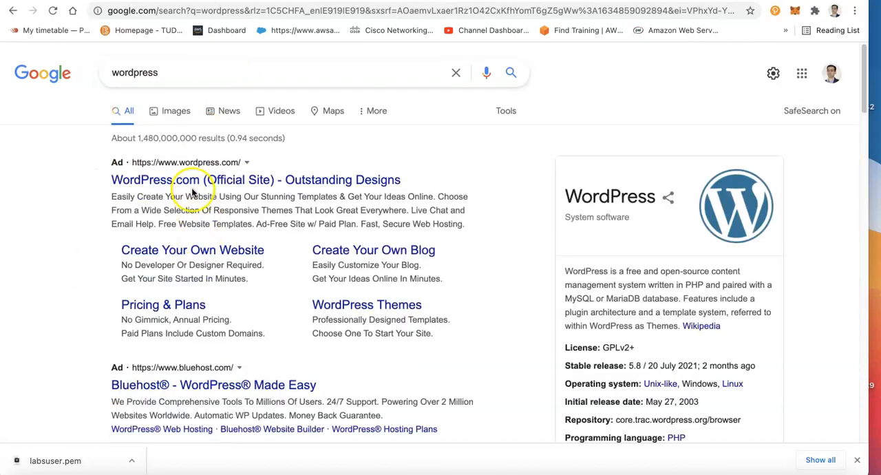
pyautogui.click(188, 179)
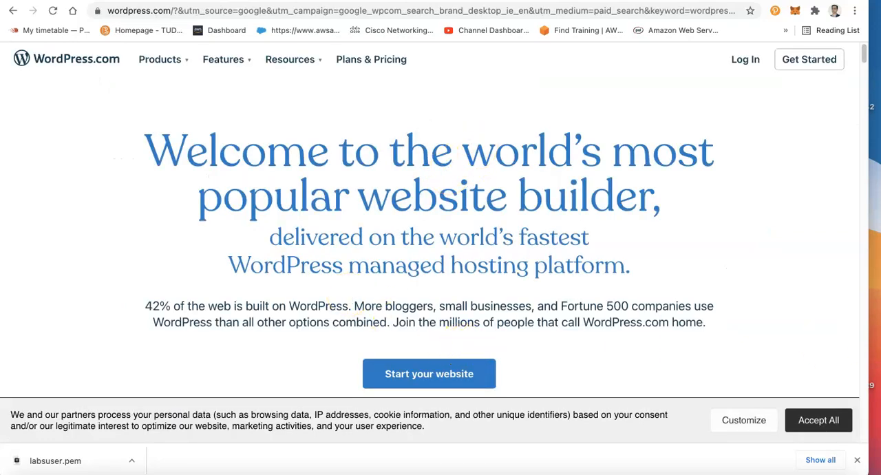
pyautogui.scroll(-3, 616, 258)
pyautogui.scroll(3, 615, 266)
pyautogui.scroll(-9, 616, 266)
pyautogui.scroll(3, 616, 266)
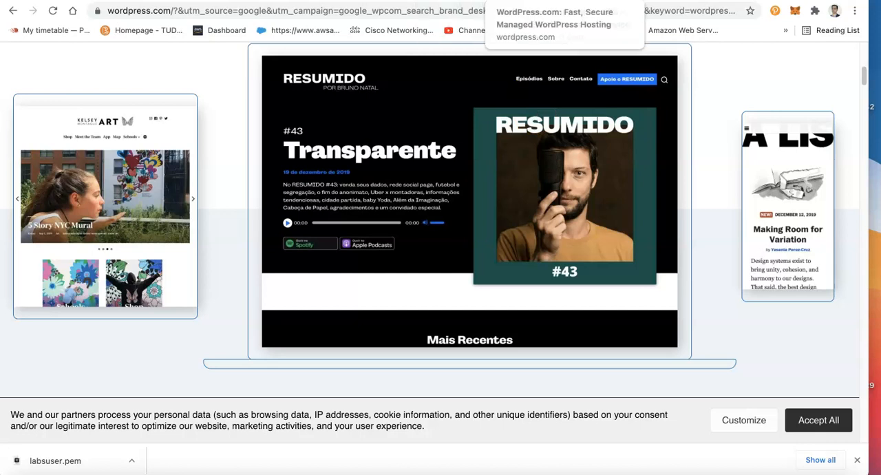
# Search Google for docker hub in a new browser tab and open the Docker Hub site
pyautogui.press('super+t')
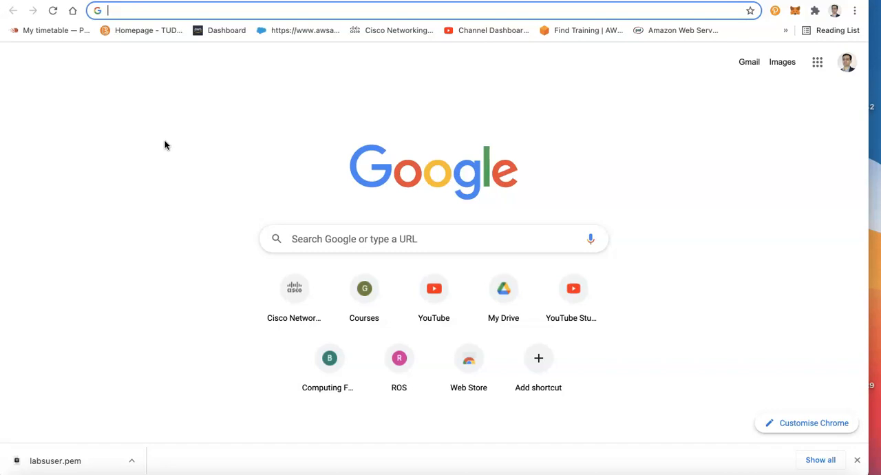
pyautogui.click(402, 245)
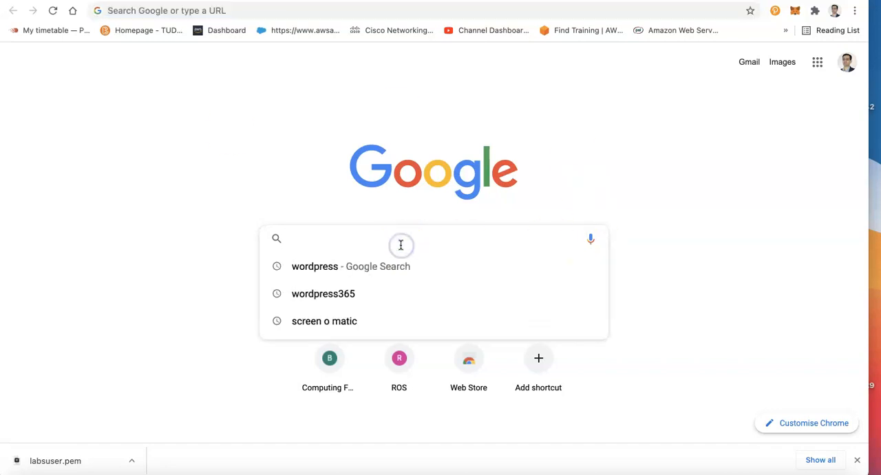
pyautogui.write('dcoker')
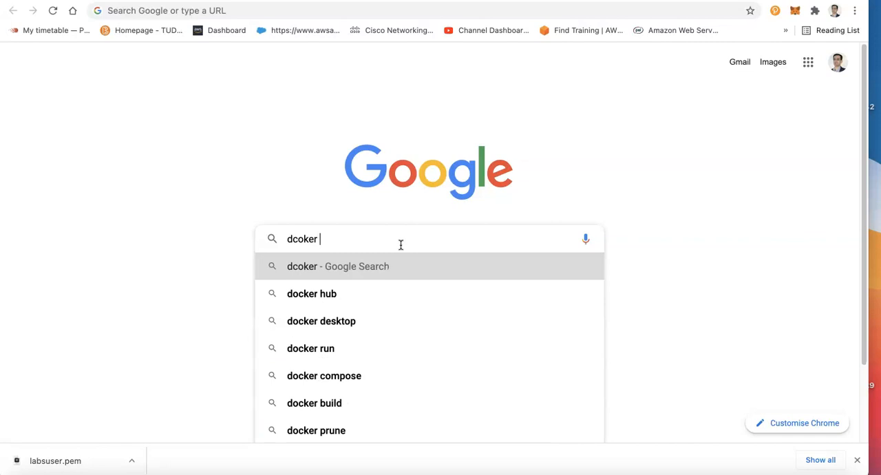
pyautogui.press('Down')
pyautogui.press('Return')
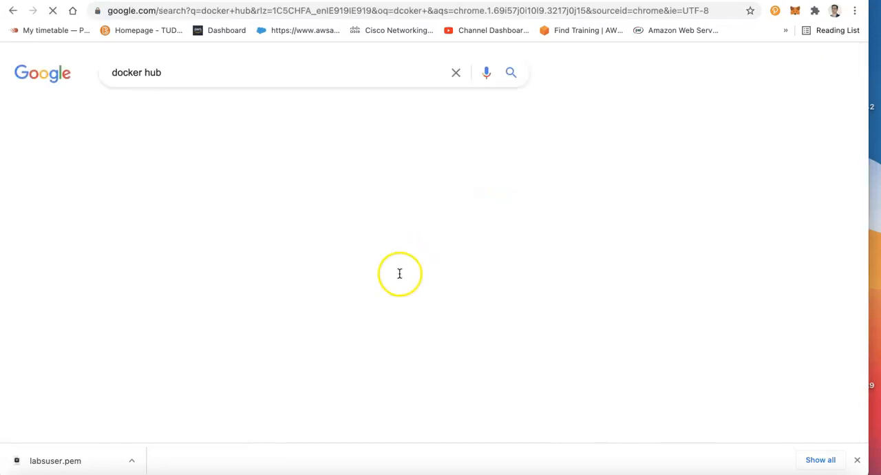
pyautogui.click(167, 181)
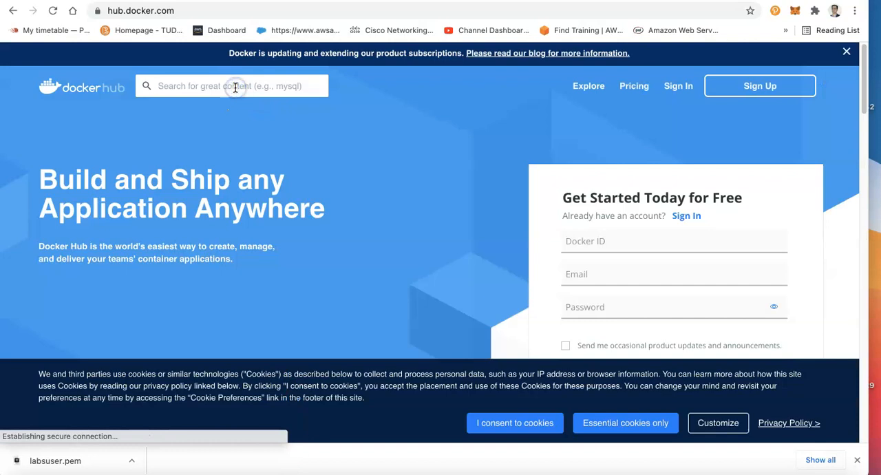
# Search Docker Hub for wordpress and open the official wordpress image page
pyautogui.click(235, 87)
pyautogui.write('wo')
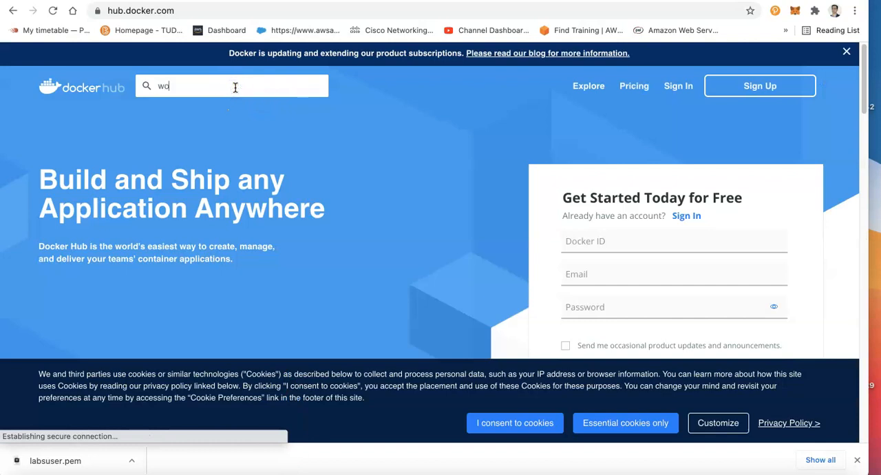
pyautogui.write('rdpress')
pyautogui.press('Return')
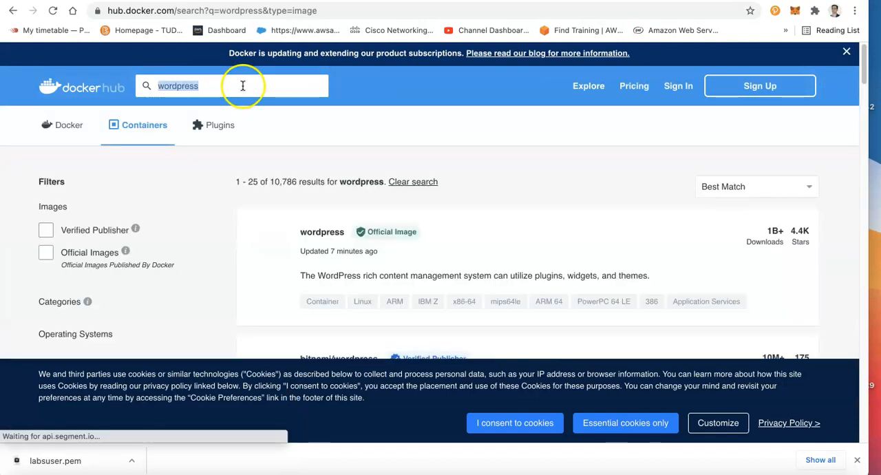
pyautogui.click(324, 233)
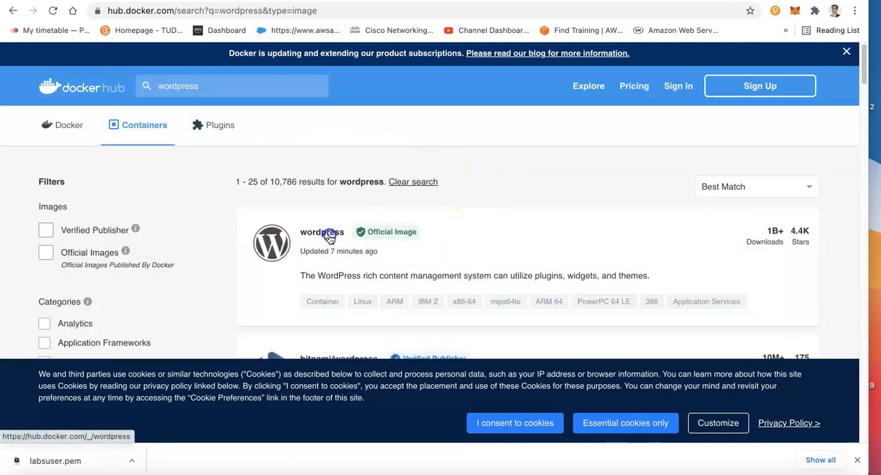
# Copy the docker pull wordpress command and review the image description down to the docker run example with port mapping
pyautogui.scroll(-3, 364, 209)
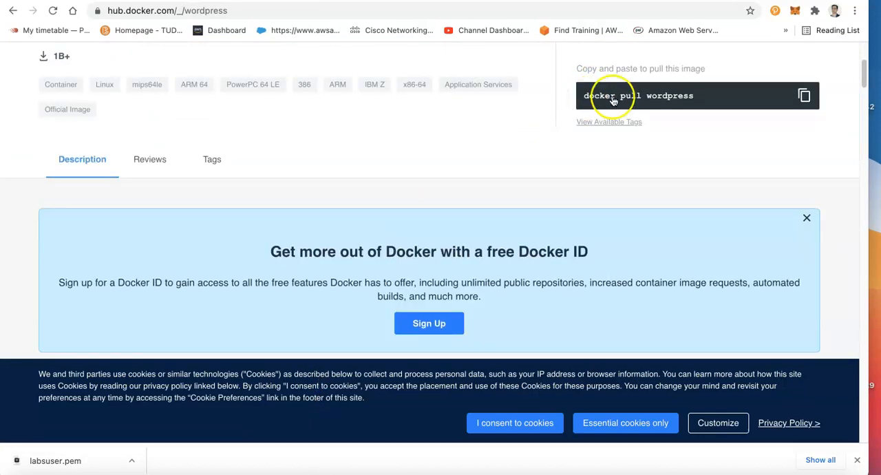
pyautogui.click(804, 96)
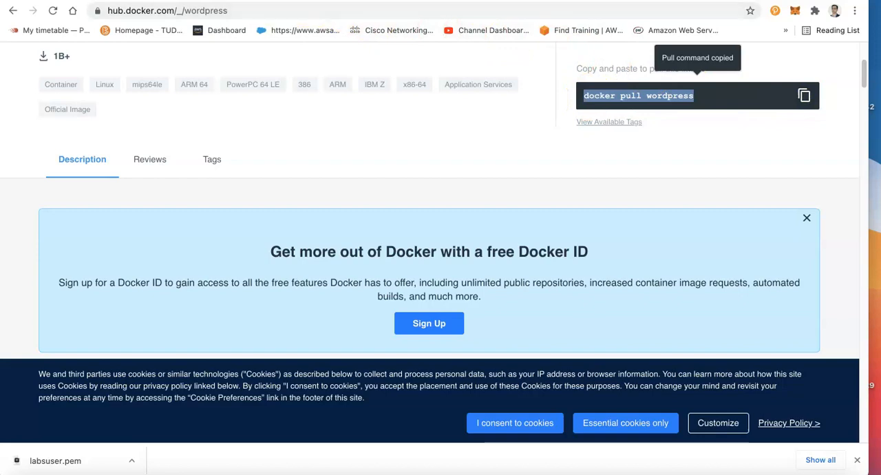
pyautogui.scroll(-5, 657, 237)
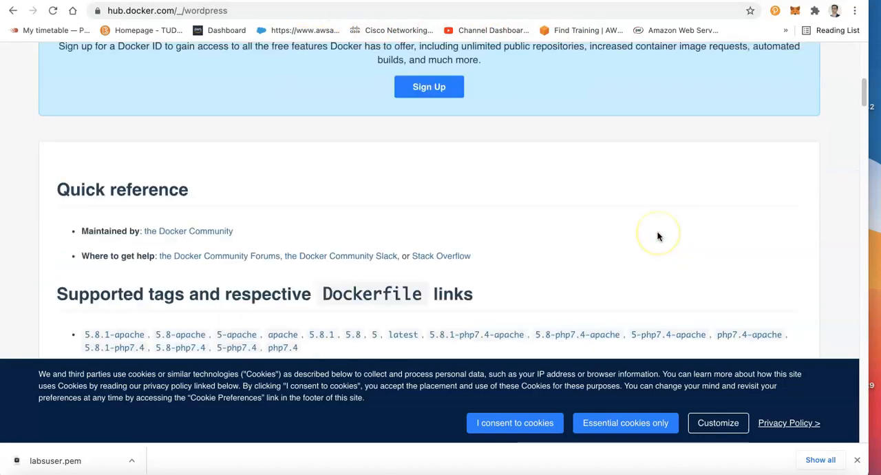
pyautogui.scroll(-15, 241, 272)
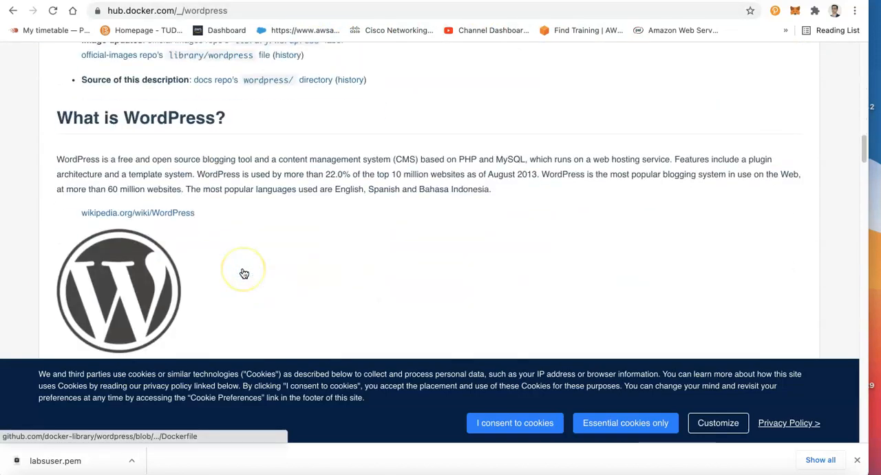
pyautogui.scroll(4, 244, 274)
pyautogui.scroll(-7, 244, 274)
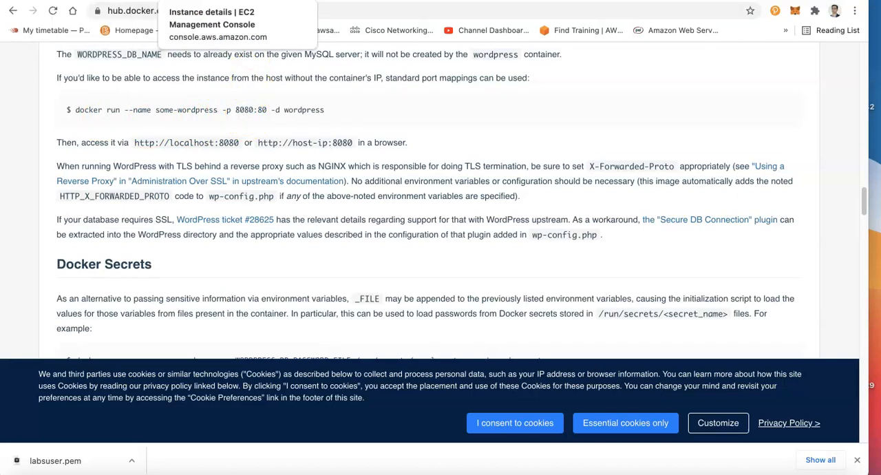
# Return to the Learner Lab terminal and stop the getting-started container with docker stop 6d3dd28d36b6
pyautogui.click(107, 1)
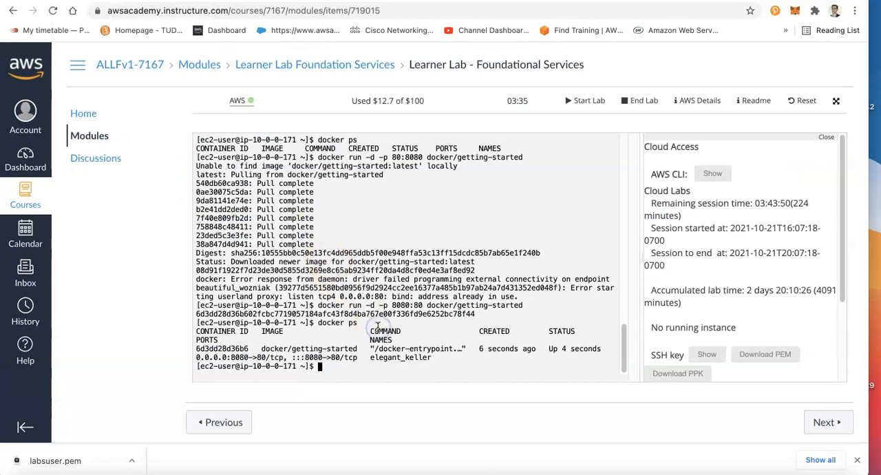
pyautogui.click(350, 367)
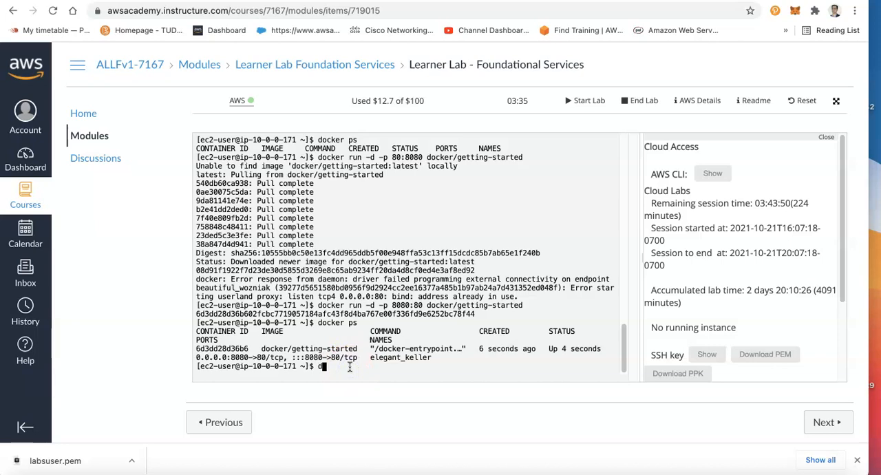
pyautogui.write('docker stop')
pyautogui.doubleClick(243, 357)
pyautogui.click(239, 357)
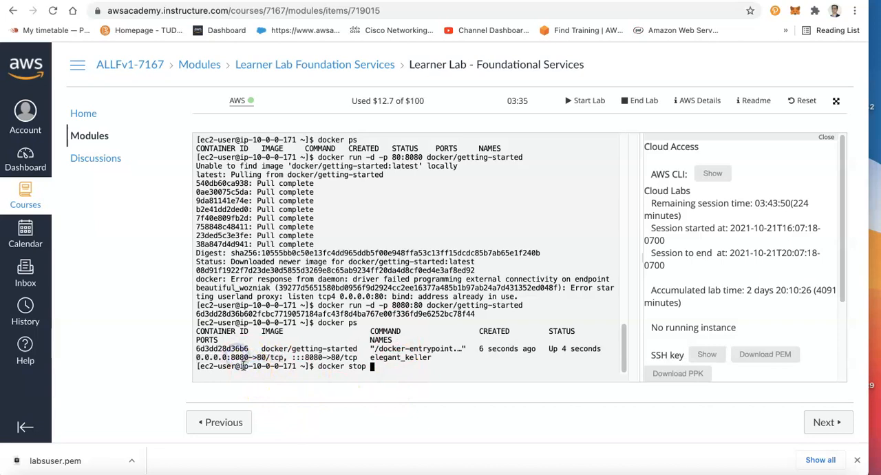
pyautogui.doubleClick(222, 349)
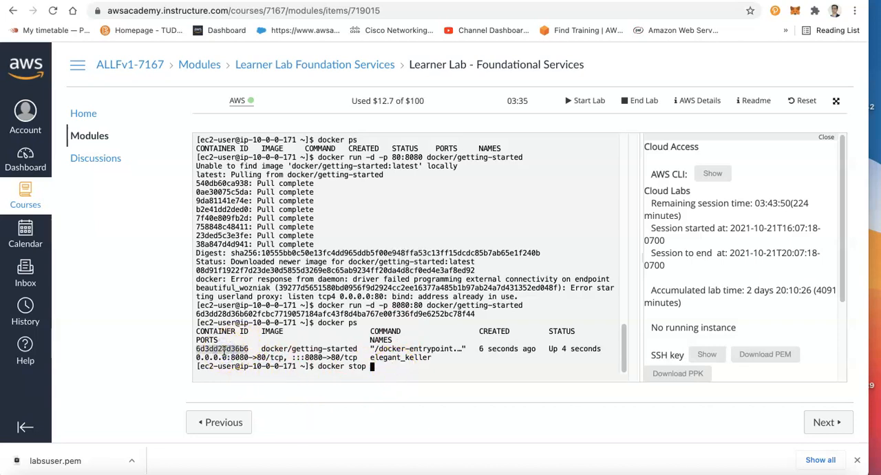
pyautogui.press('super+v')
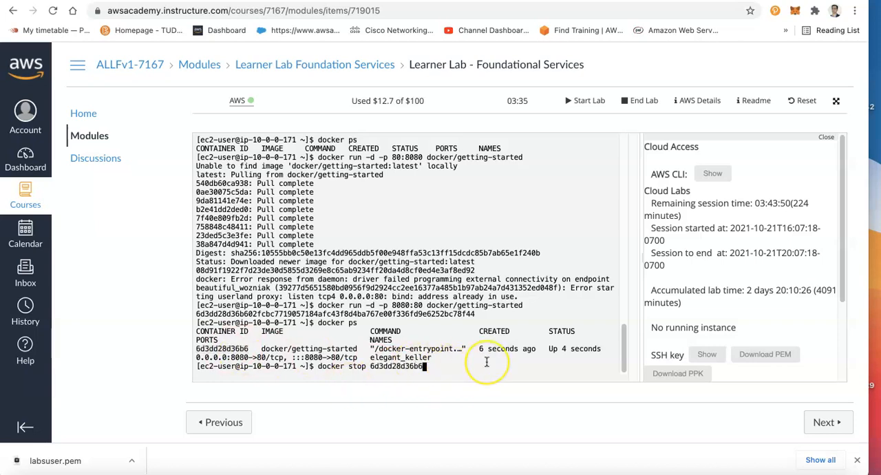
pyautogui.press('Return')
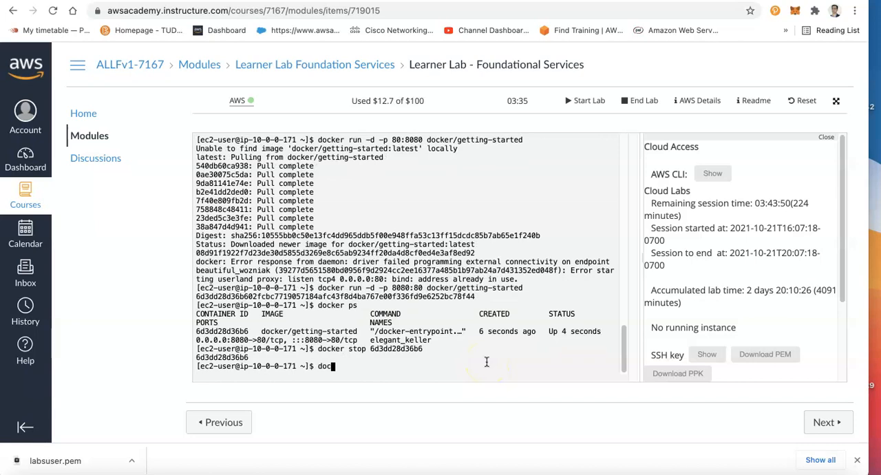
# List the running containers with docker ps to check that the getting-started container is stopped
pyautogui.press('Return')
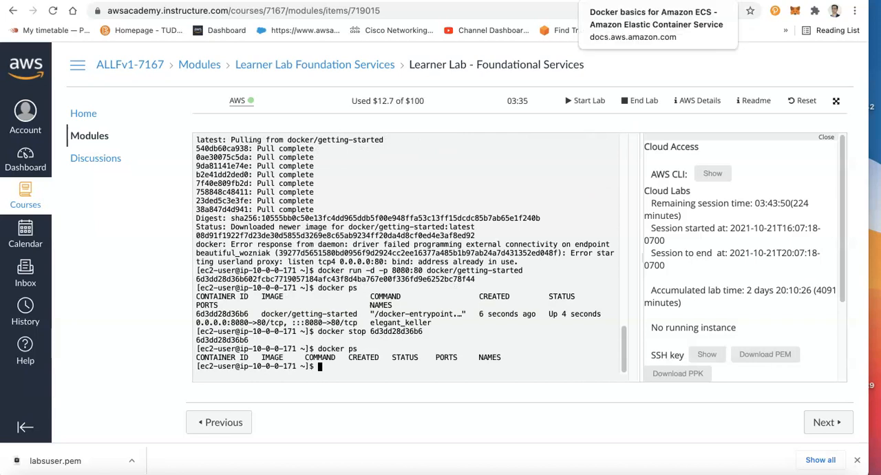
pyautogui.click(602, 1)
pyautogui.click(647, 1)
pyautogui.click(691, 1)
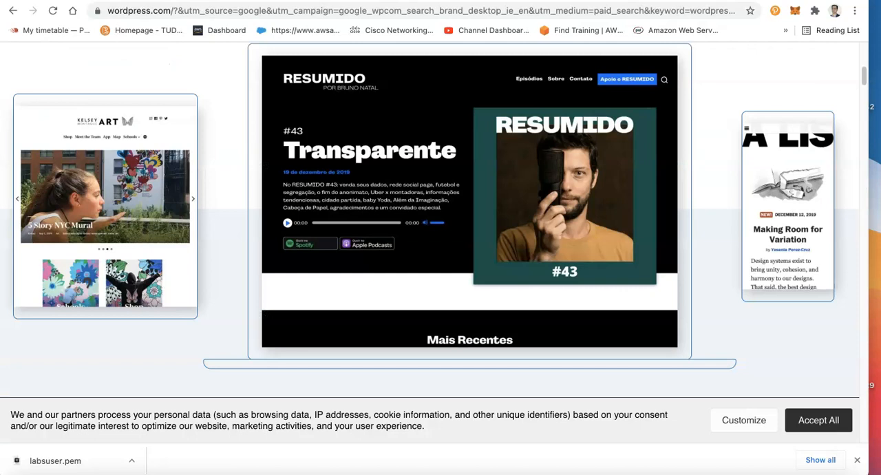
pyautogui.click(734, 1)
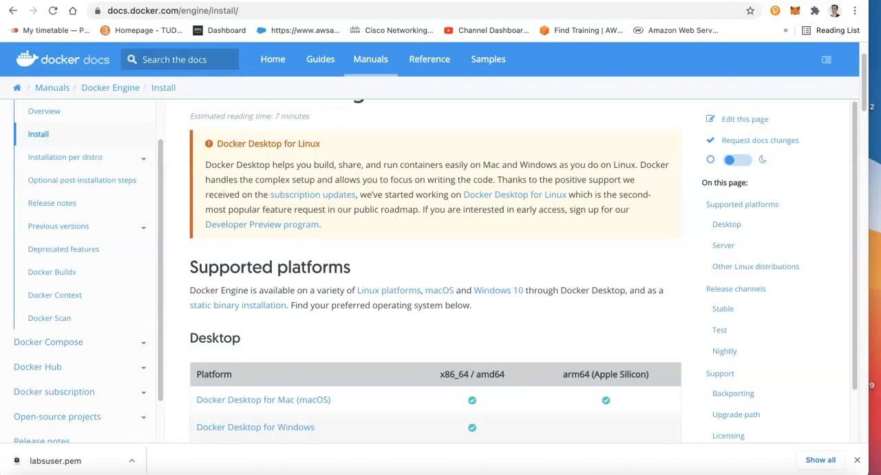
pyautogui.click(690, 1)
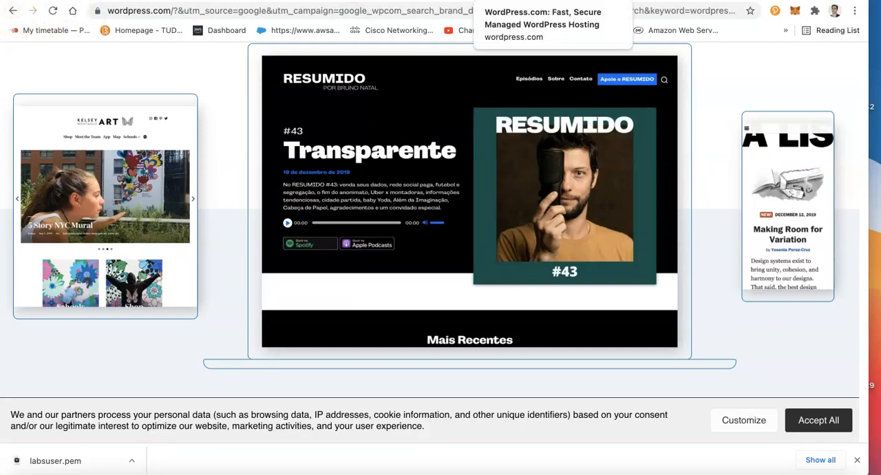
# Copy the Docker host's public IPv4 address from its EC2 instance summary and open 44.199.207.117:8080 in a new browser tab
pyautogui.click(213, 1)
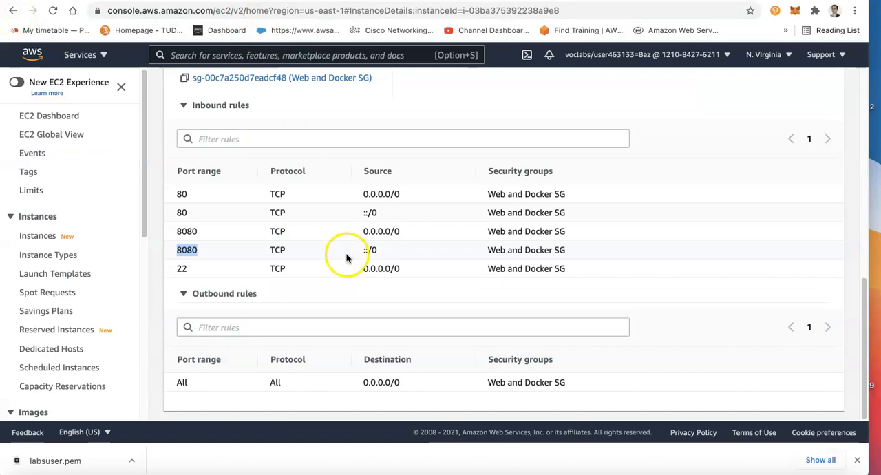
pyautogui.scroll(10, 320, 283)
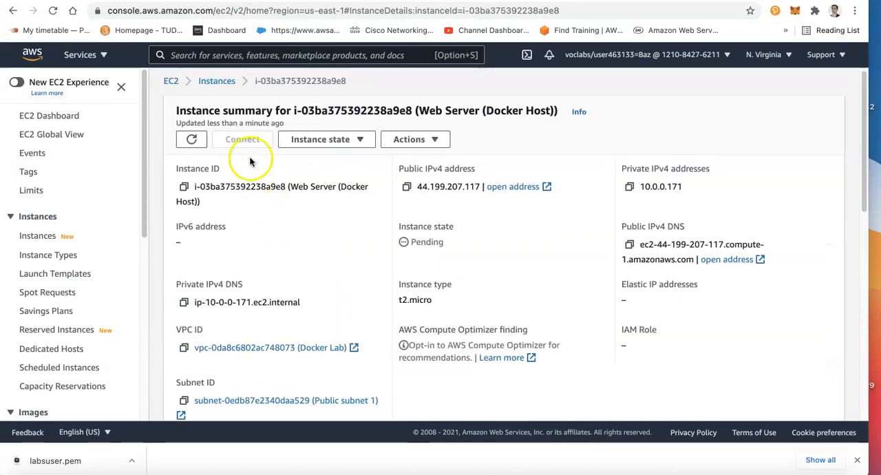
pyautogui.click(407, 190)
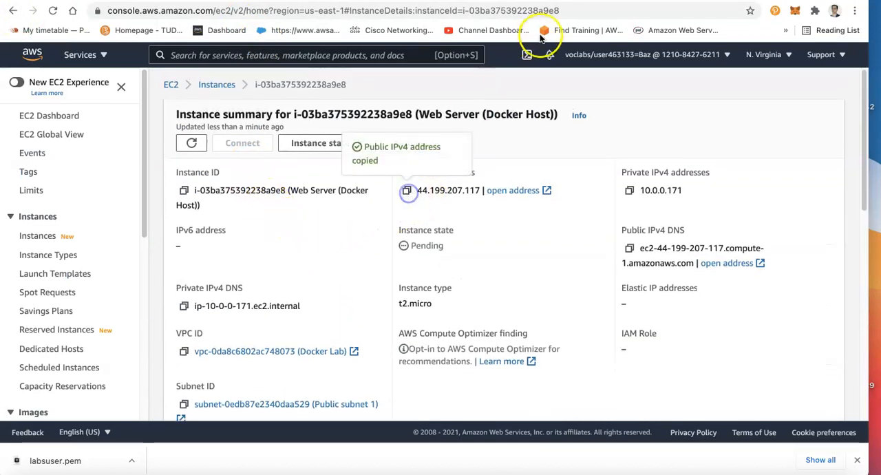
pyautogui.press('super+t')
pyautogui.press('super+v')
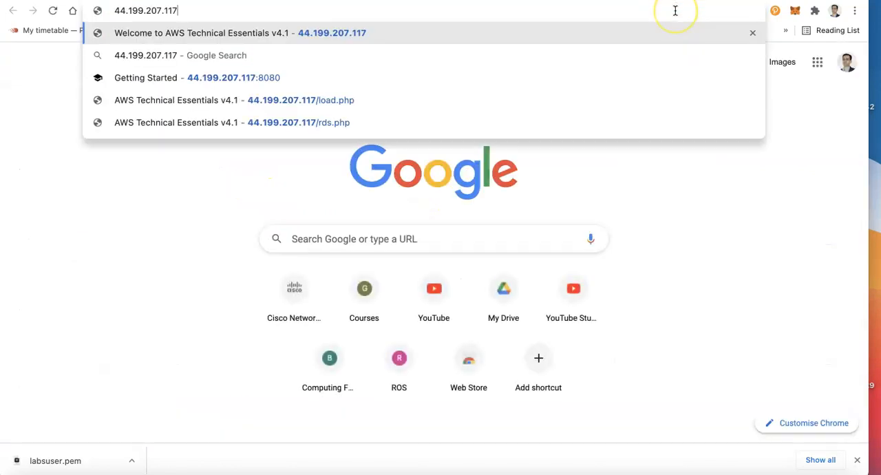
pyautogui.write(':8080')
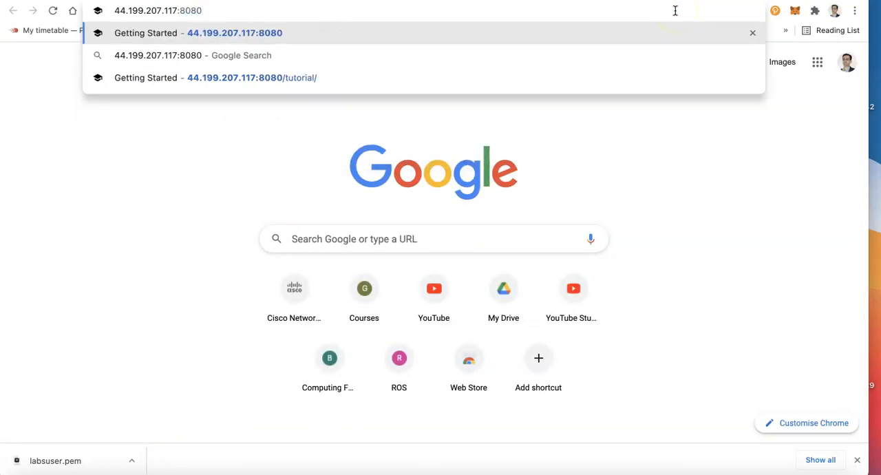
pyautogui.press('Return')
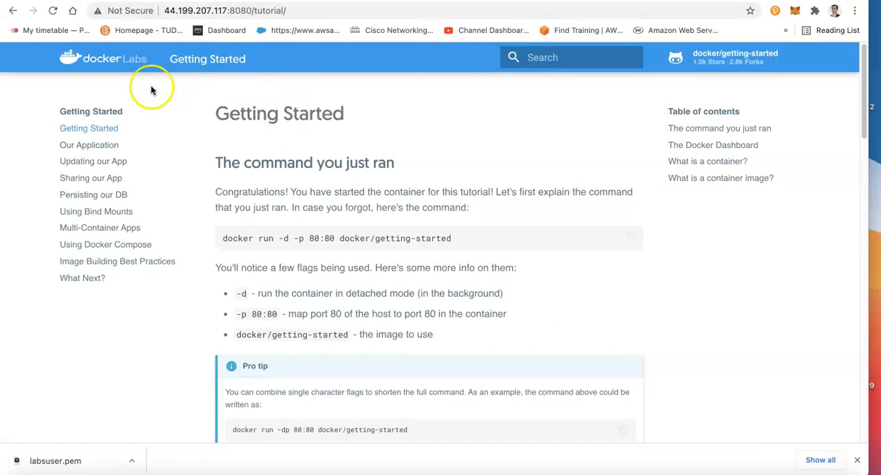
# Reload the getting-started page on port 8080 several times to check whether it is still served
pyautogui.click(55, 12)
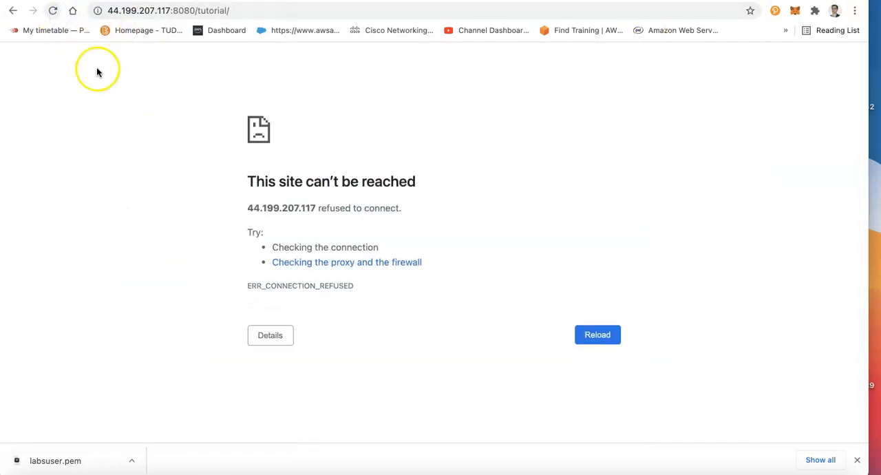
pyautogui.click(49, 12)
pyautogui.click(48, 13)
pyautogui.click(49, 13)
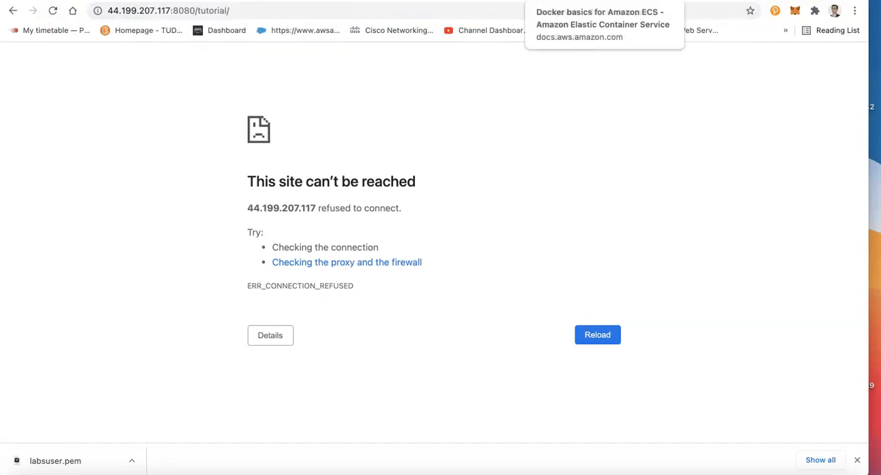
# Copy the docker run --name some-wordpress -p 8080:80 -d wordpress example from the Docker Hub wordpress page
pyautogui.click(681, 2)
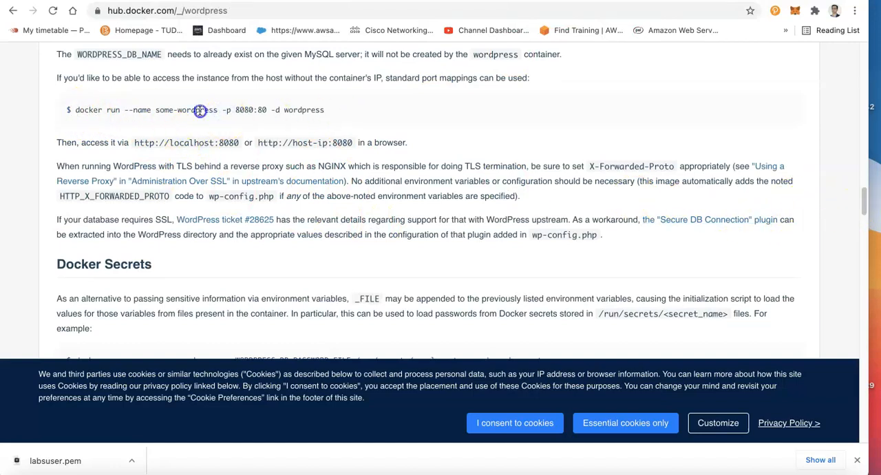
pyautogui.moveTo(76, 110); pyautogui.dragTo(344, 113)
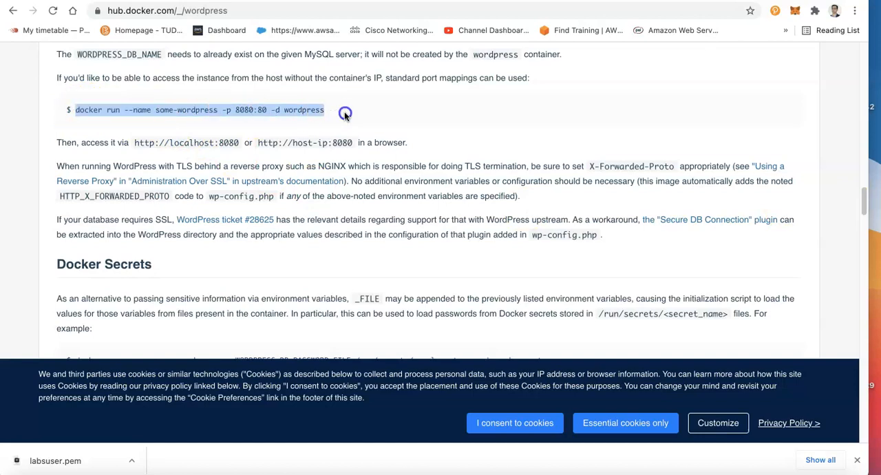
pyautogui.rightClick(287, 106)
pyautogui.click(327, 141)
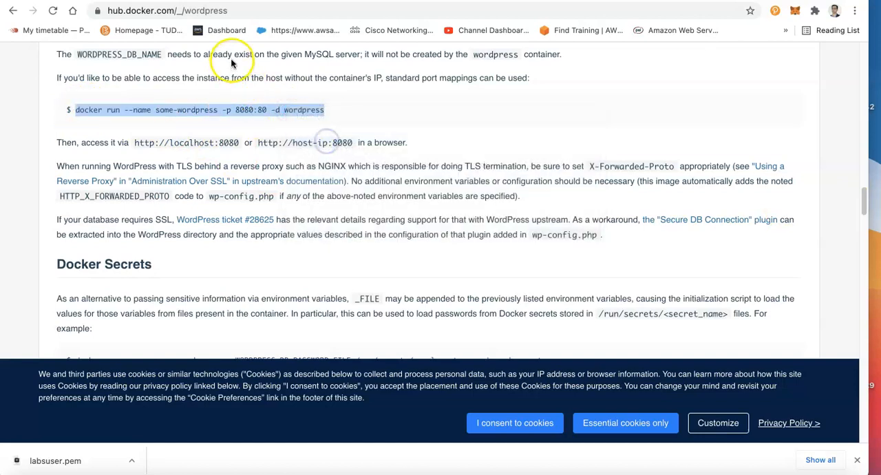
# Paste the copied docker run command into the Learner Lab terminal and run it to start the some-wordpress container on port 8080
pyautogui.click(200, 0)
pyautogui.click(128, 0)
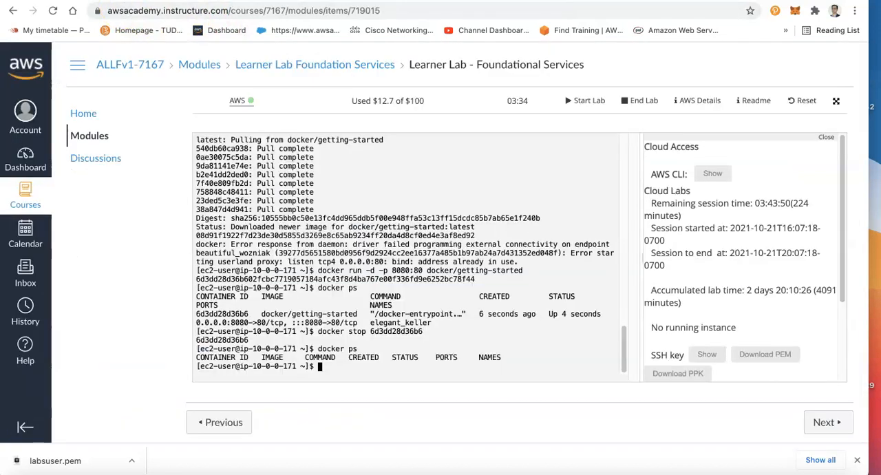
pyautogui.click(377, 320)
pyautogui.rightClick(377, 320)
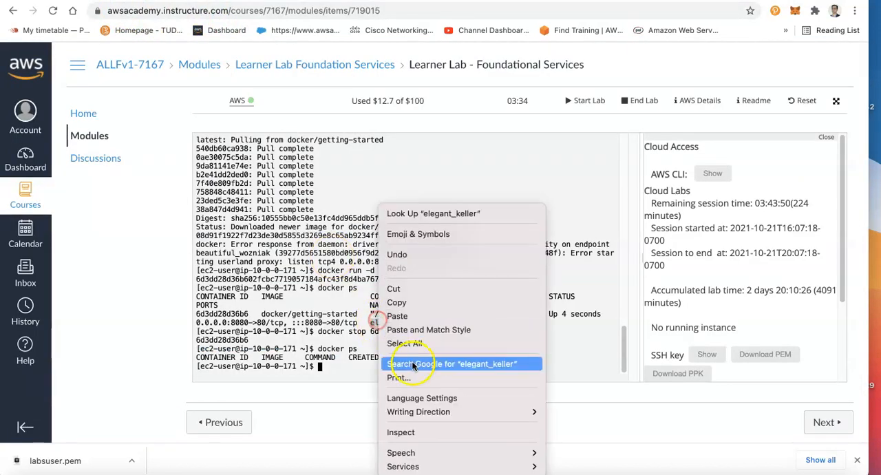
pyautogui.click(408, 318)
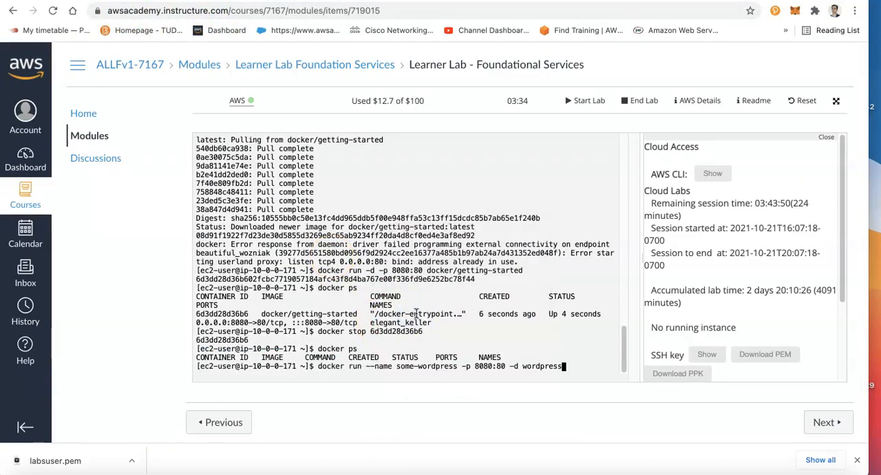
pyautogui.press('Return')
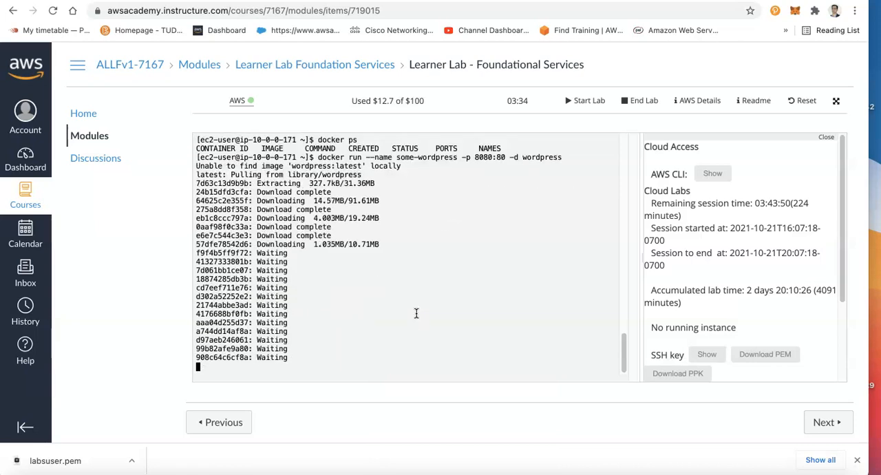
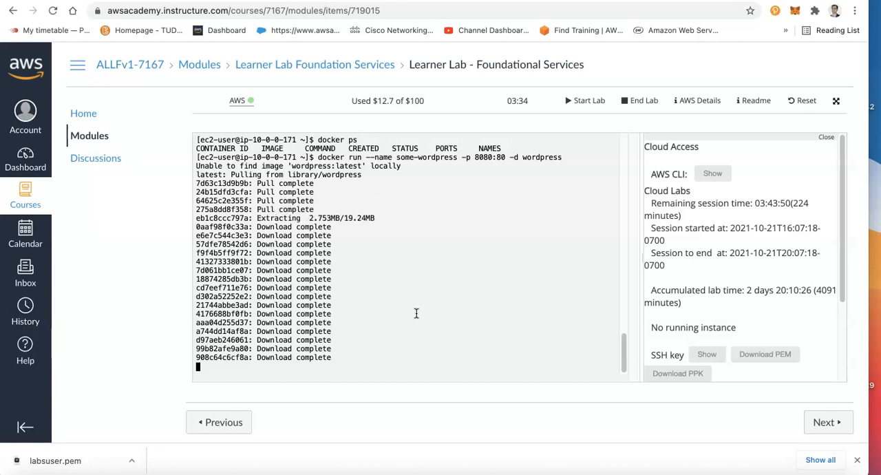
# Close the AWS details pane and run docker ps in the terminal to check the some-wordpress container and its port mapping
pyautogui.click(825, 139)
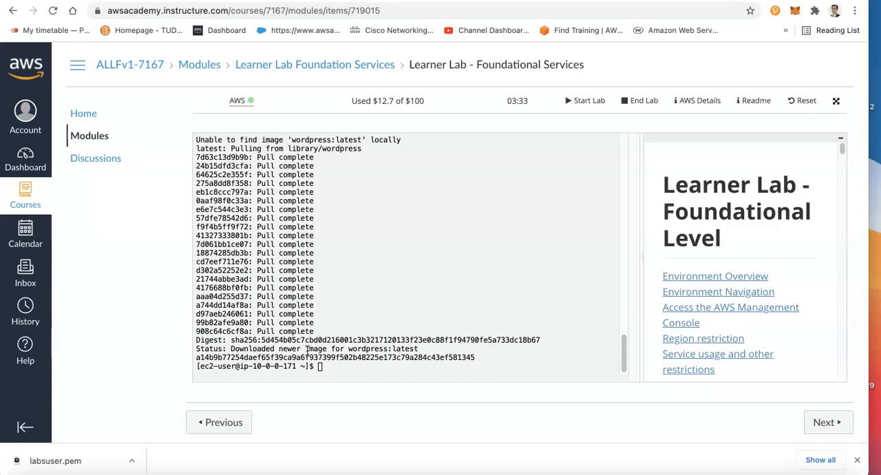
pyautogui.click(434, 285)
pyautogui.write('docker ps')
pyautogui.press('Return')
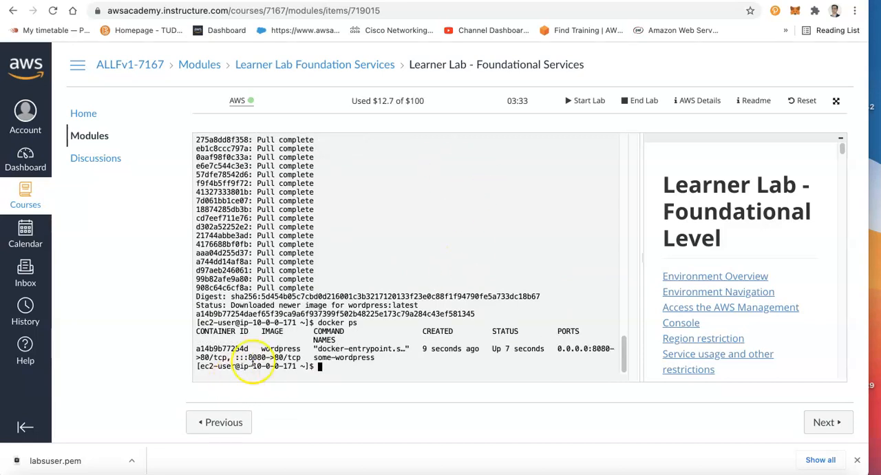
pyautogui.doubleClick(262, 357)
pyautogui.click(364, 357)
# Run docker images to list the local images and examine the wordpress and docker/getting-started entries
pyautogui.write('doc')
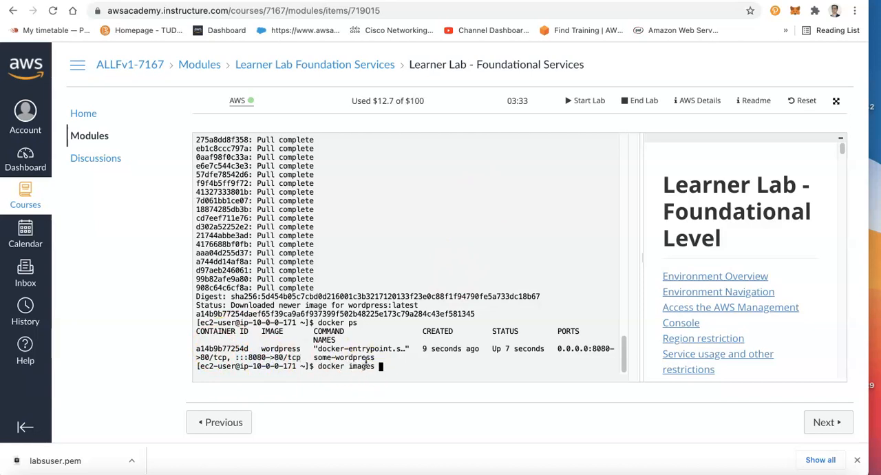
pyautogui.write('ker images')
pyautogui.press('Return')
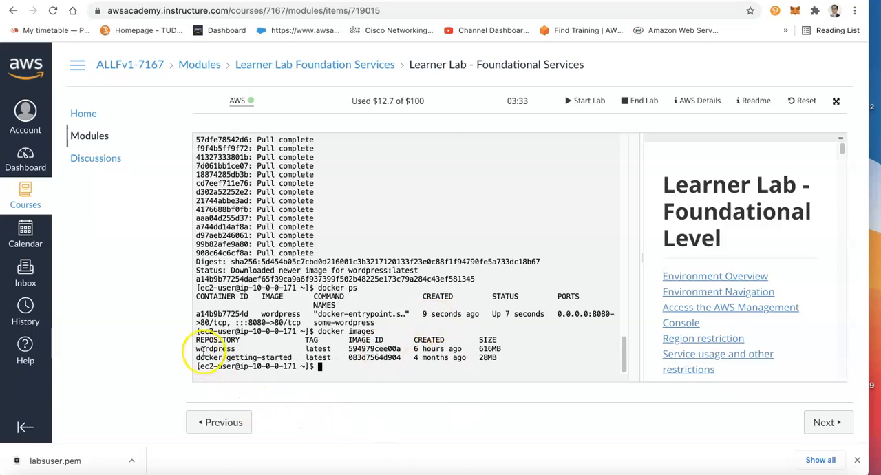
pyautogui.doubleClick(204, 349)
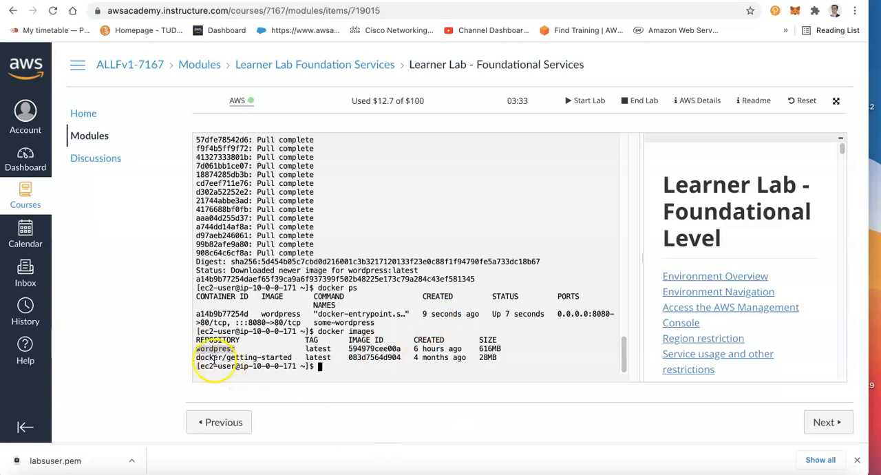
pyautogui.doubleClick(261, 357)
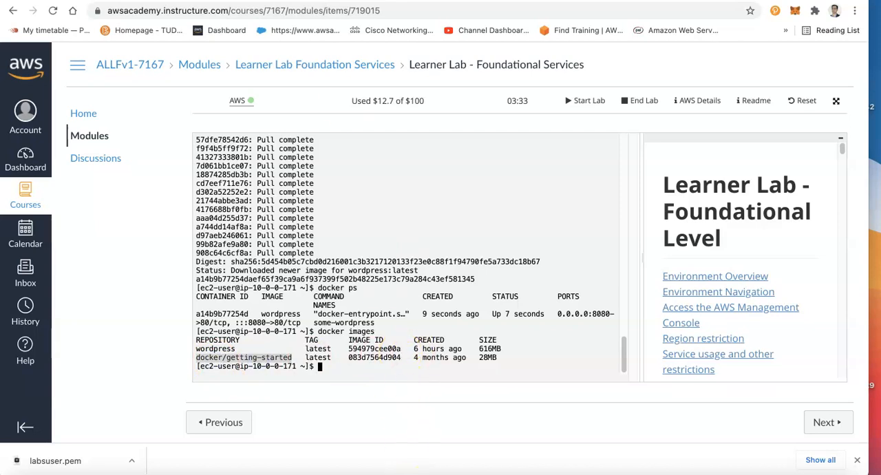
# Switch to the getting-started page's browser tab, remove the tutorial path from its address and load 44.199.207.117:8080
pyautogui.click(501, 1)
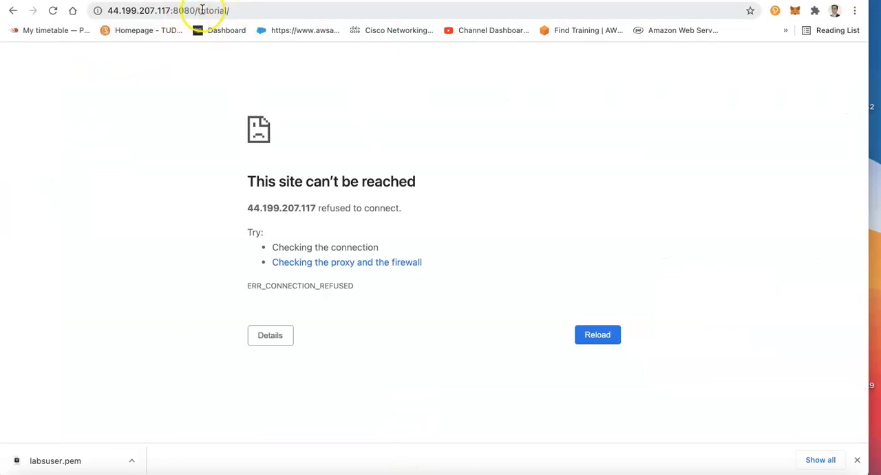
pyautogui.click(268, 11)
pyautogui.click(268, 11)
pyautogui.press('BackSpace')
pyautogui.press('BackSpace')
pyautogui.press('BackSpace')
pyautogui.press('BackSpace')
pyautogui.press('BackSpace')
pyautogui.press('BackSpace')
pyautogui.press('BackSpace')
pyautogui.press('BackSpace')
pyautogui.press('BackSpace')
pyautogui.press('BackSpace')
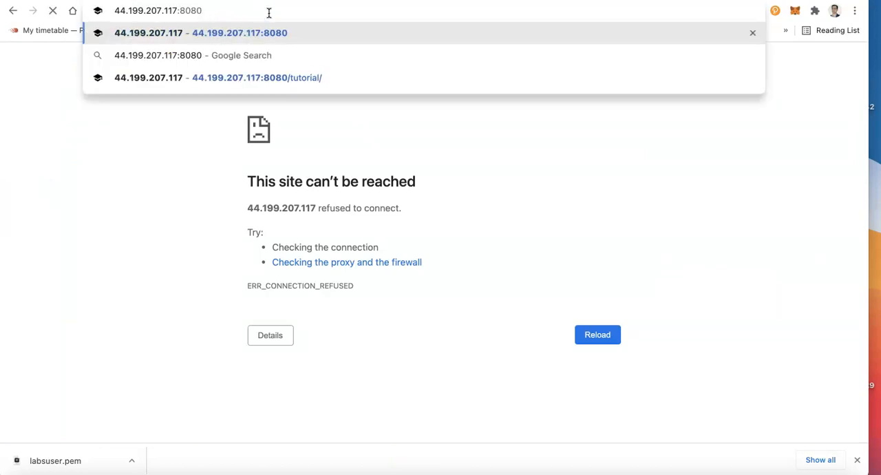
pyautogui.press('Return')
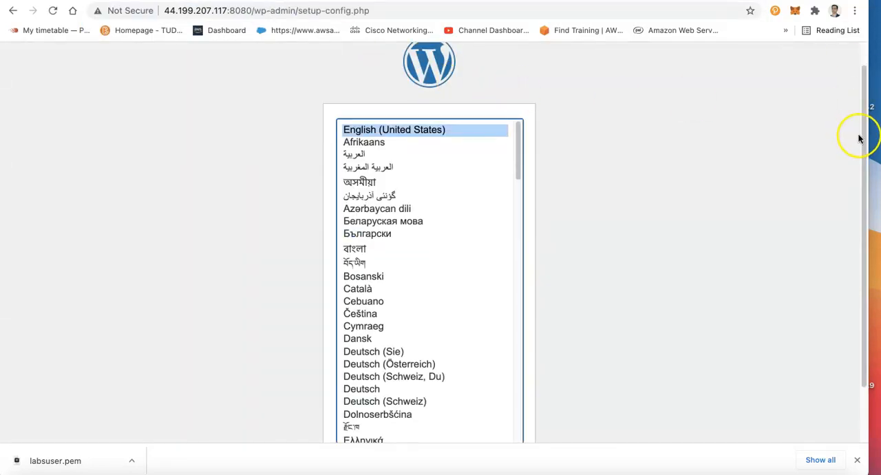
# Continue the WordPress setup in English (United States) and proceed past the welcome page to the database connection form
pyautogui.click(857, 461)
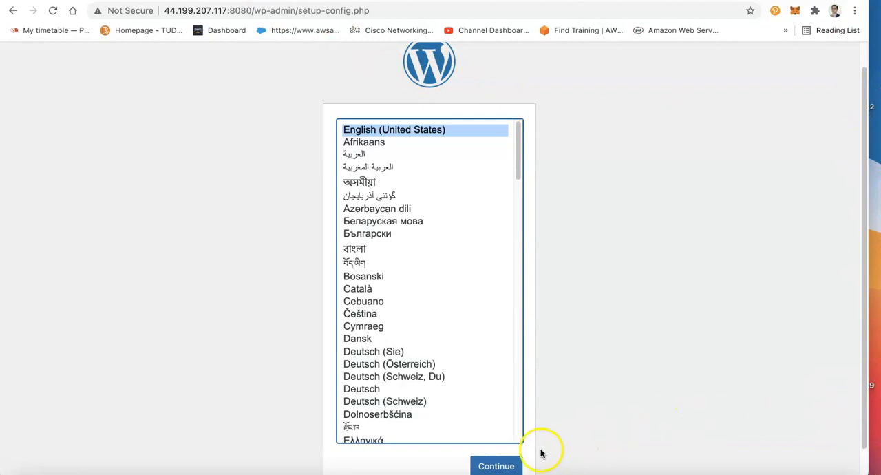
pyautogui.click(475, 466)
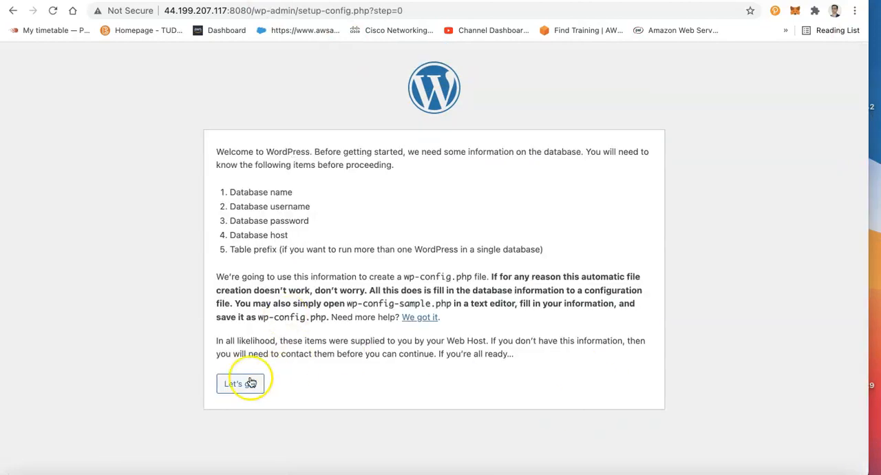
pyautogui.click(241, 384)
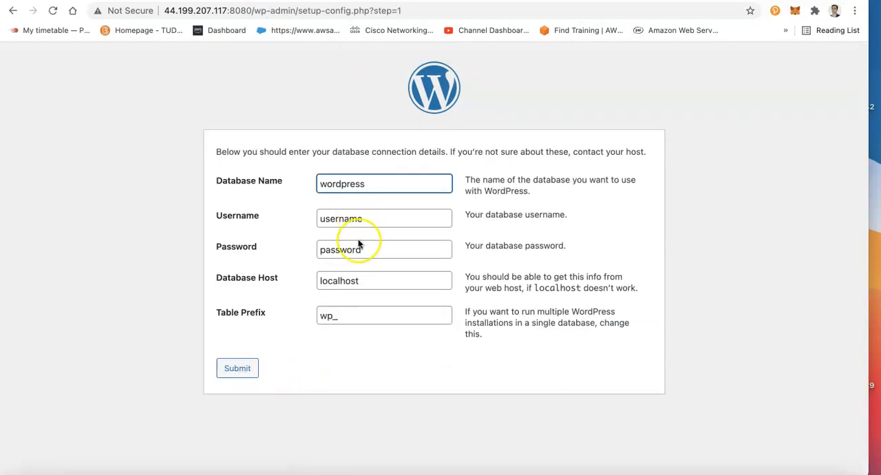